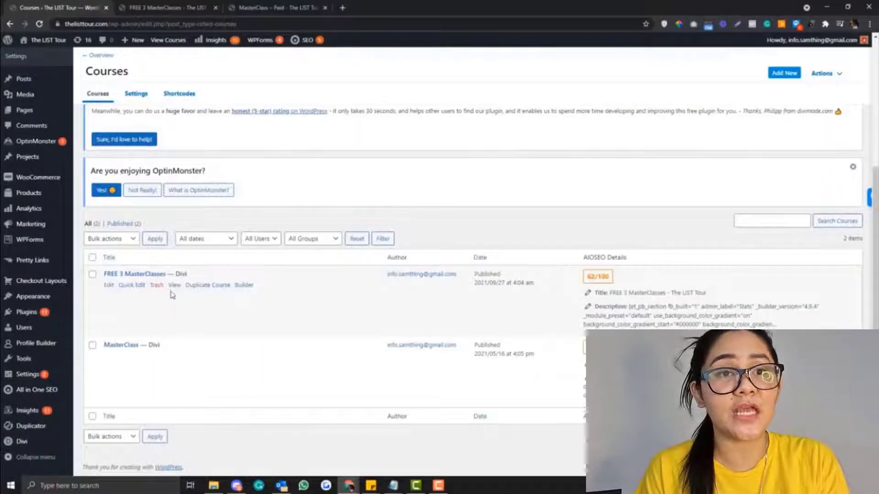
Open the public page of the FREE 3 MasterClasses course from the Courses list in a new tab
scroll(345, 331, "up", 2)
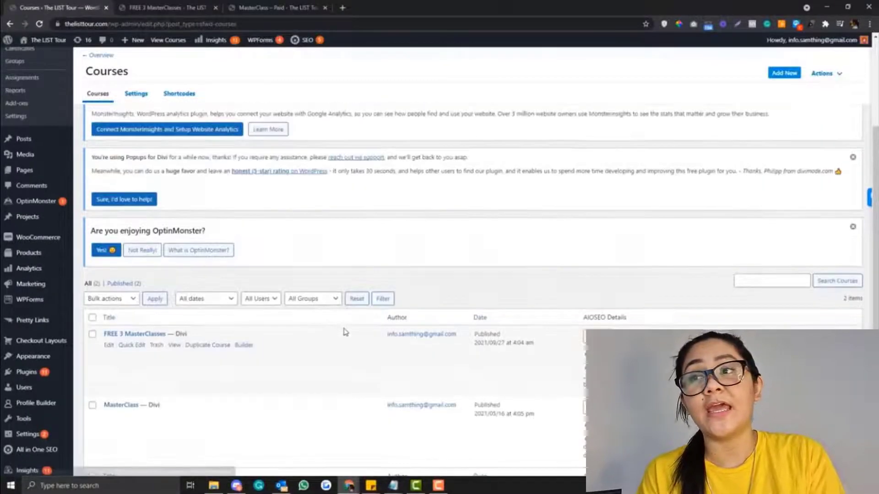
scroll(345, 332, "up", 3)
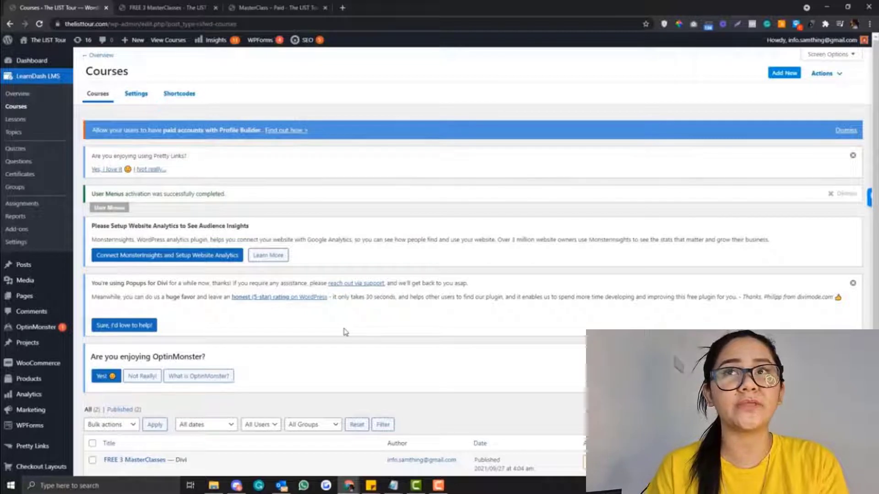
scroll(345, 332, "down", 4)
right_click(174, 287)
left_click(206, 293)
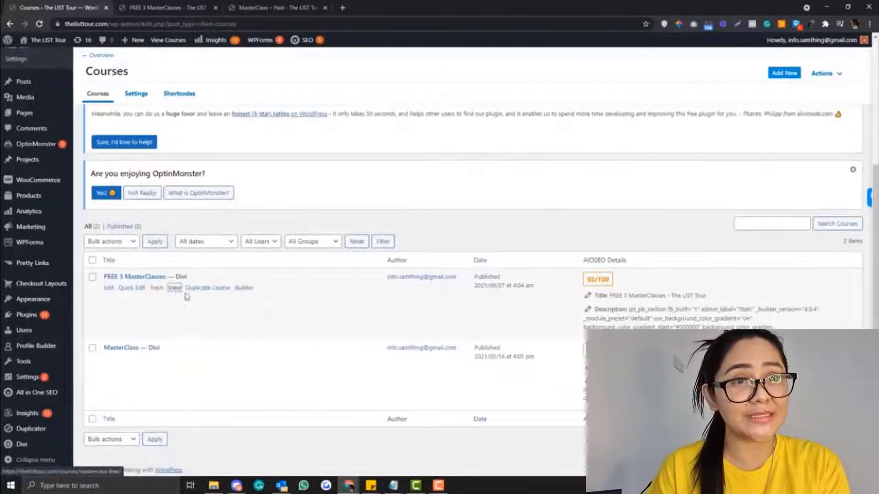
left_click(131, 4)
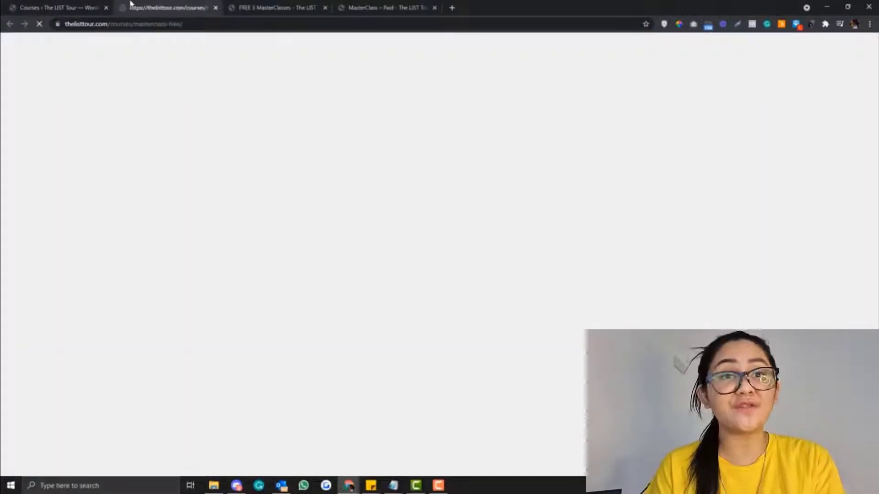
Look through the FREE 3 MasterClasses page from its banner to the Course Content, then return to the Courses list
scroll(190, 233, "up", 4)
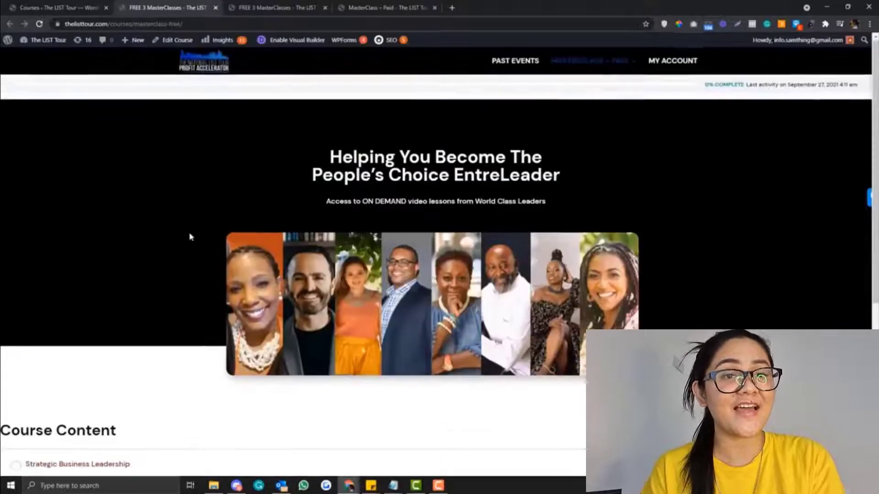
scroll(190, 231, "down", 5)
scroll(190, 229, "up", 5)
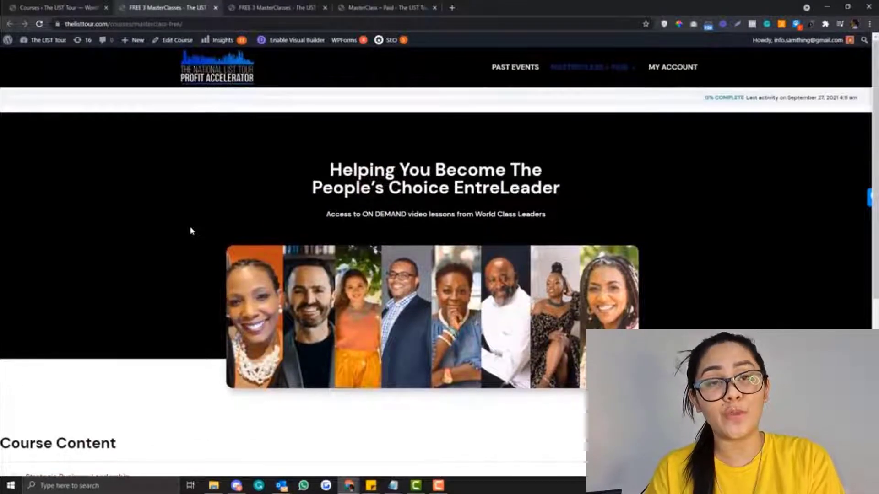
scroll(191, 231, "down", 2)
scroll(191, 231, "up", 2)
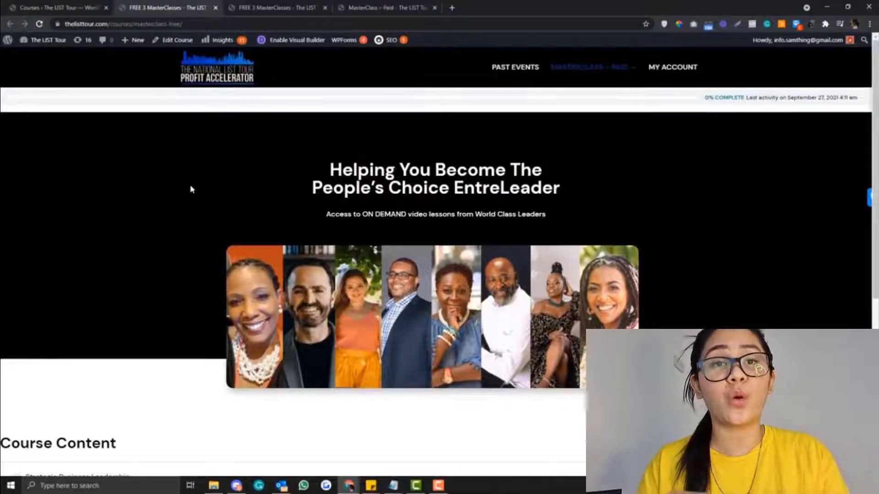
left_click(47, 5)
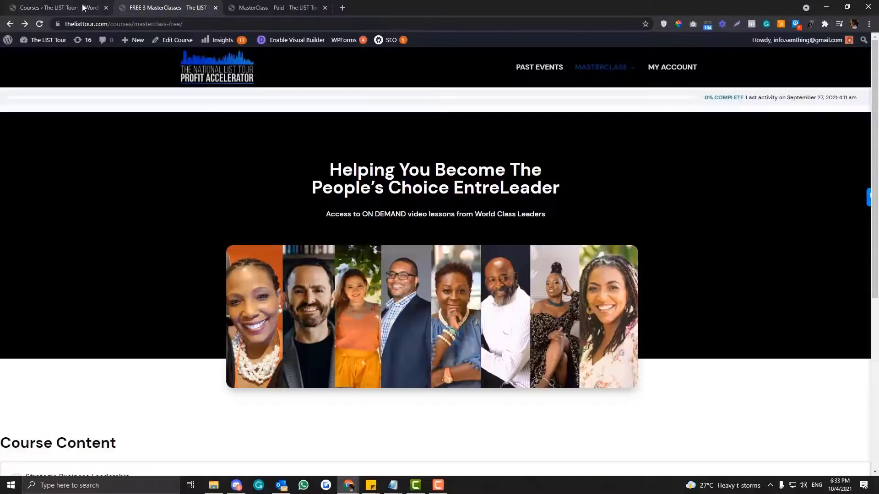
From the Courses list, view the FREE 3 MasterClasses course in a separate browser tab
left_click(78, 8)
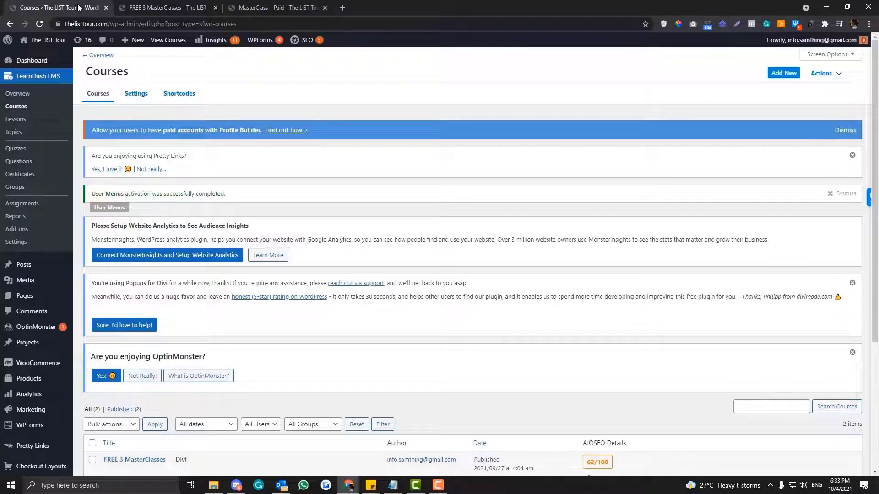
scroll(187, 298, "down", 4)
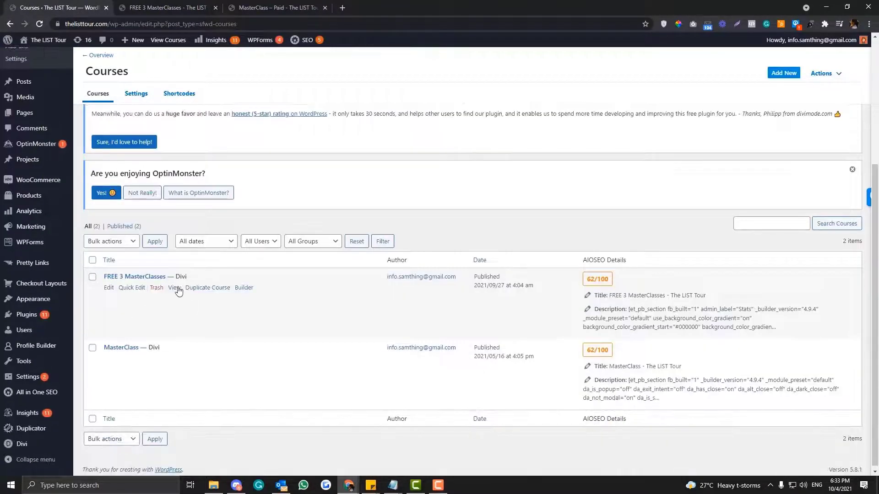
right_click(178, 291)
left_click(196, 293)
left_click(131, 5)
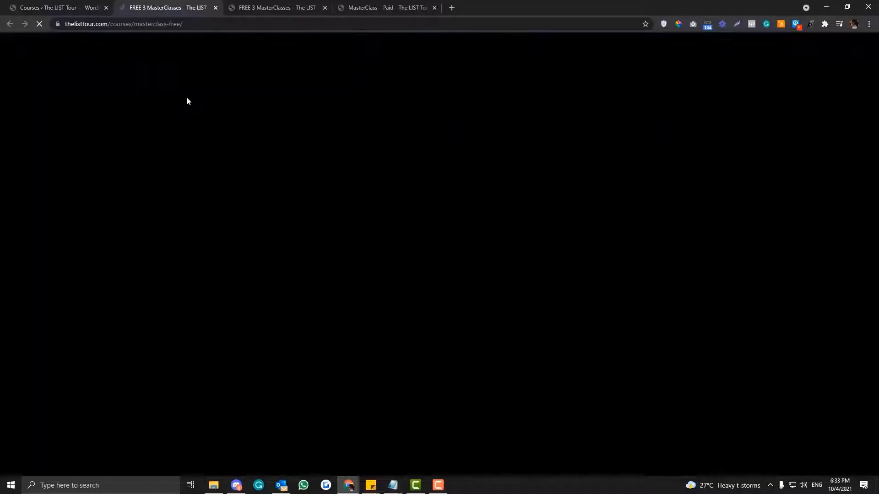
Examine the FREE 3 MasterClasses course page's banner and Course Content lessons, then go back to the Courses list
scroll(190, 229, "down", 5)
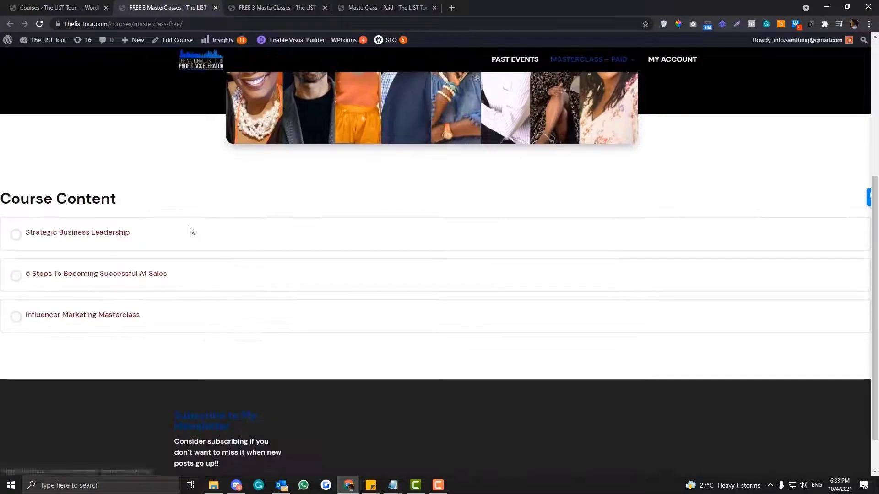
scroll(191, 231, "up", 5)
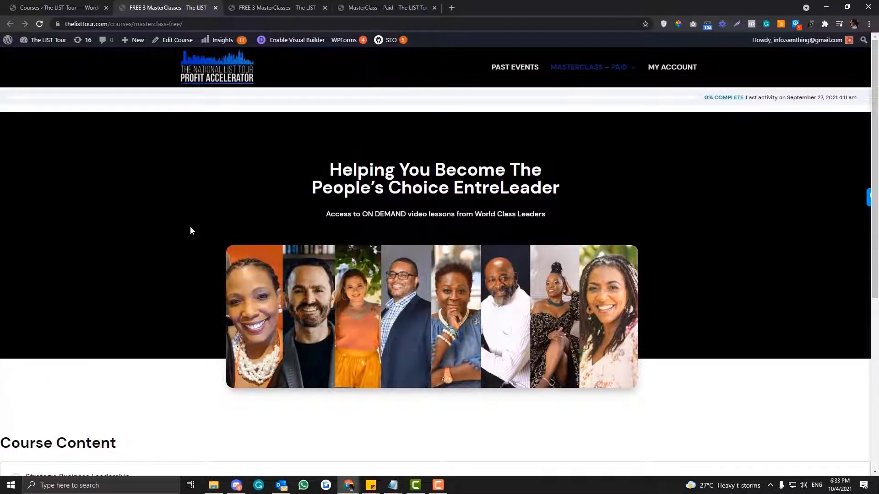
scroll(191, 229, "down", 2)
scroll(190, 230, "up", 2)
left_click(47, 6)
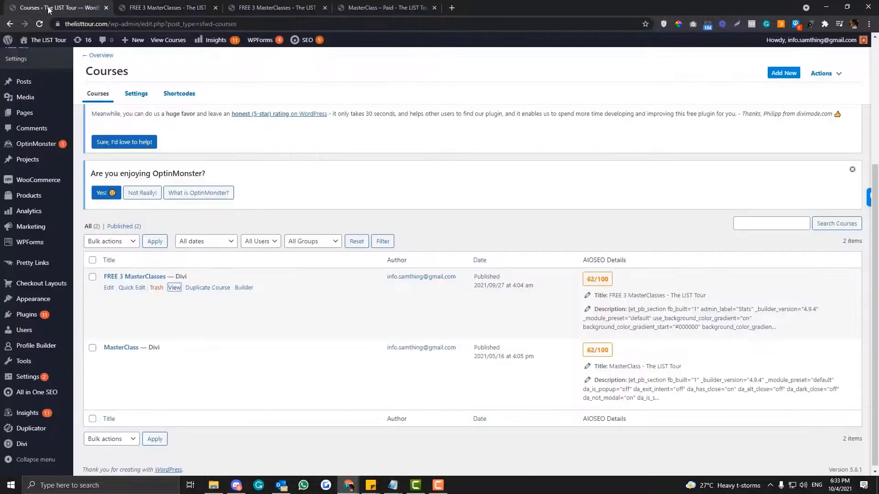
Compare the two open FREE 3 MasterClasses pages with the course's entry in the Courses list
mouse_move(47, 185)
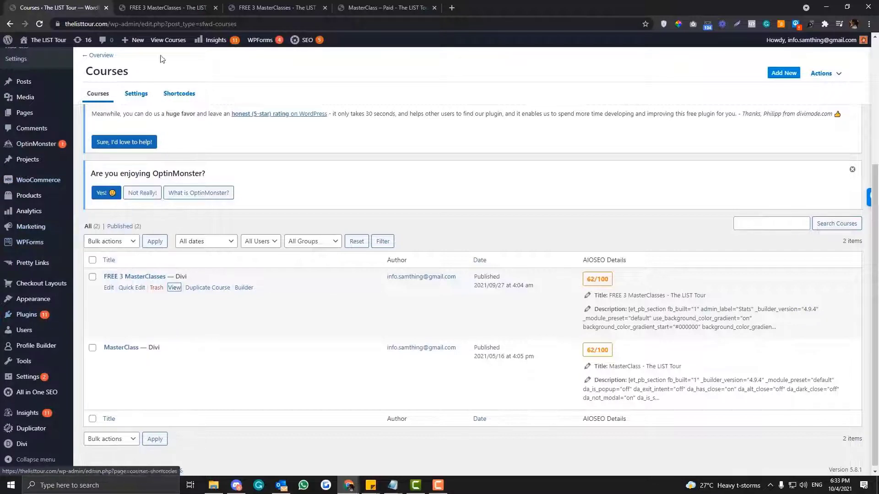
left_click(168, 8)
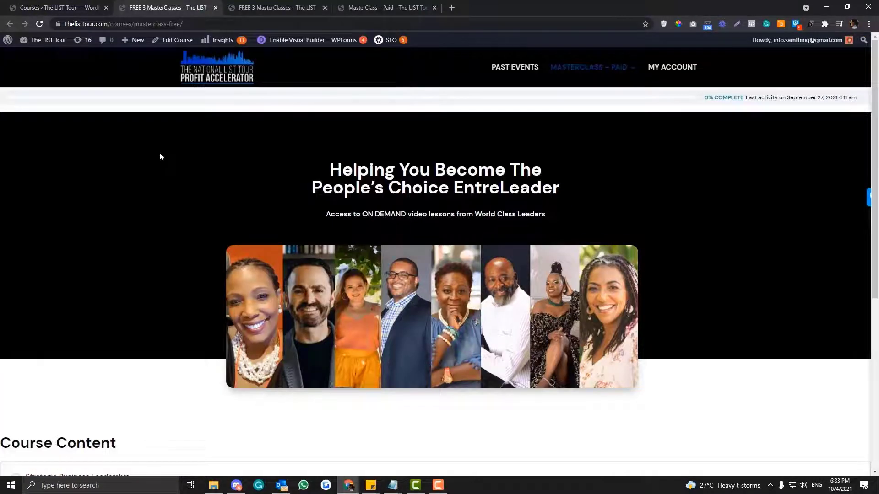
left_click(267, 4)
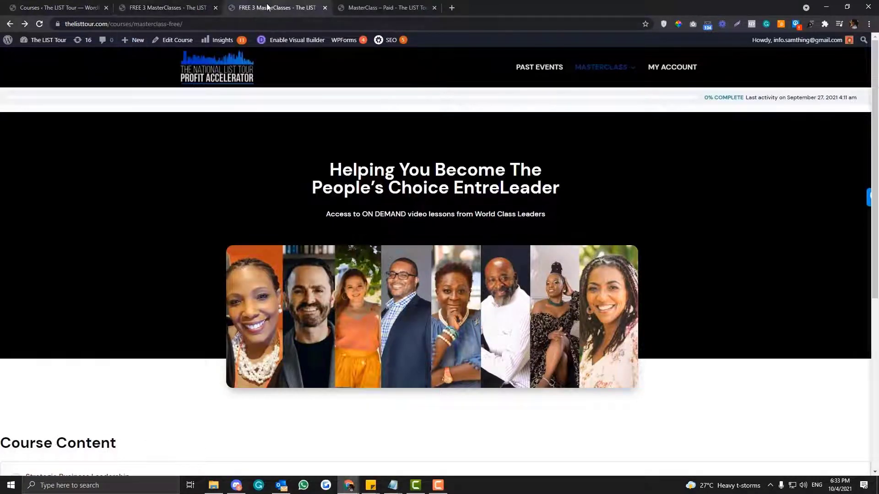
left_click(52, 3)
scroll(144, 300, "down", 1)
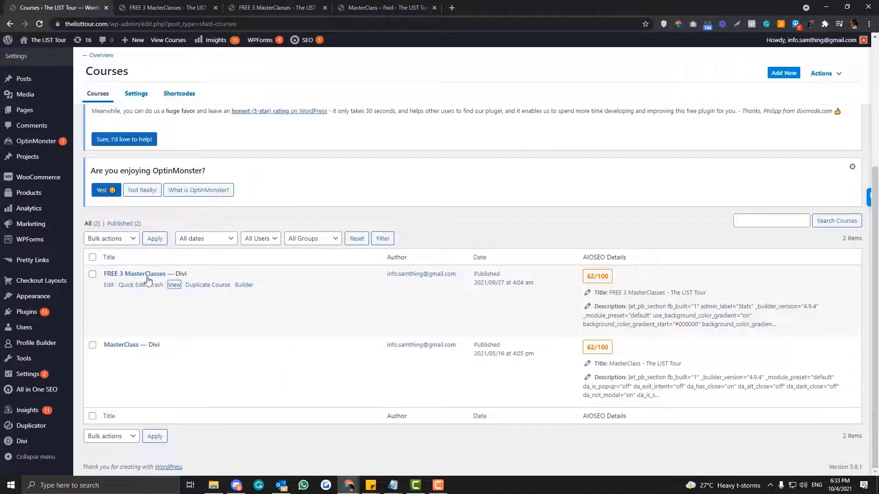
Open the MASTERCLASS link from the FREE 3 MasterClasses page's site navigation in a new tab and show it
left_click(313, 6)
right_click(609, 73)
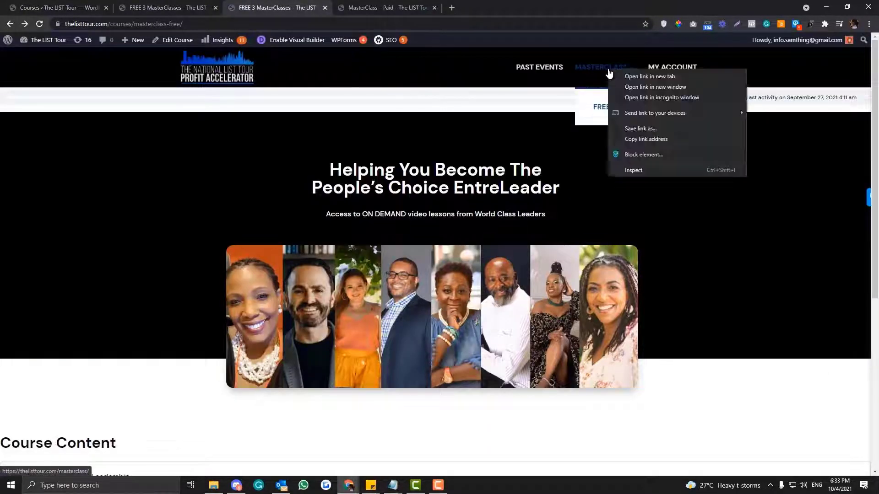
left_click(636, 76)
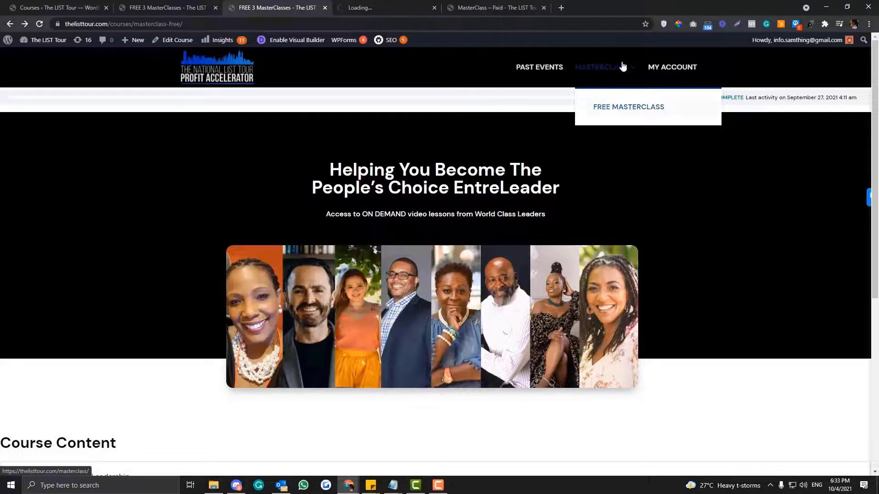
left_click(387, 8)
left_click(495, 7)
left_click(386, 7)
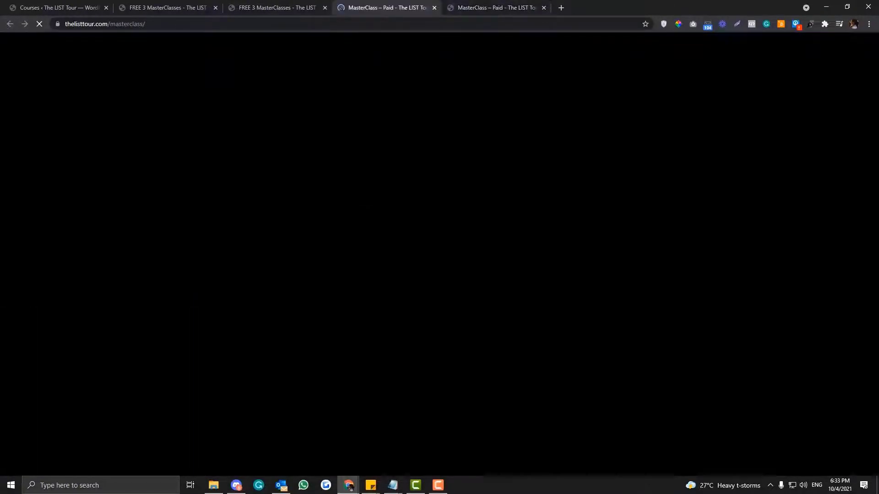
Reload the LearnDash Courses list and locate the MasterClass course entry
left_click(276, 8)
left_click(64, 8)
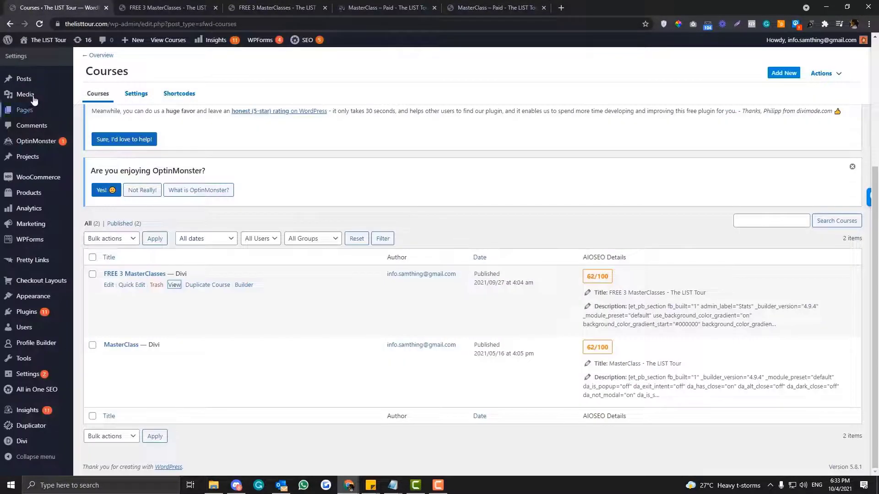
scroll(24, 129, "up", 3)
scroll(19, 142, "up", 2)
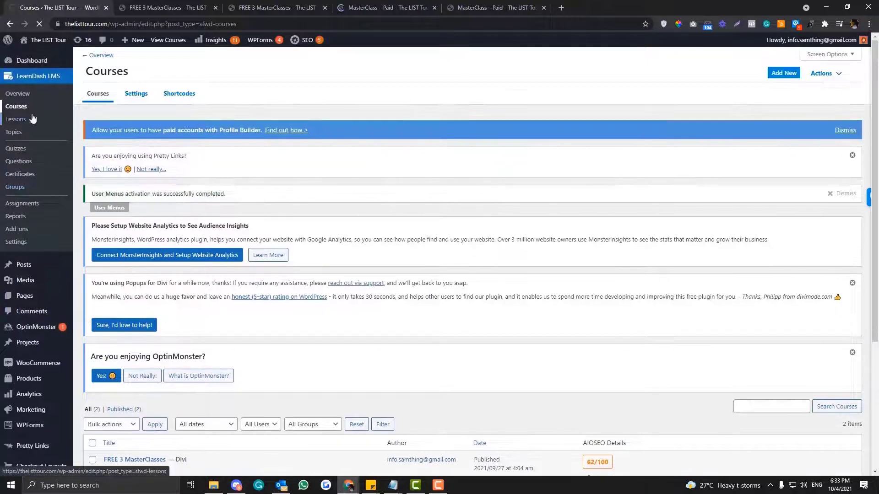
left_click(35, 110)
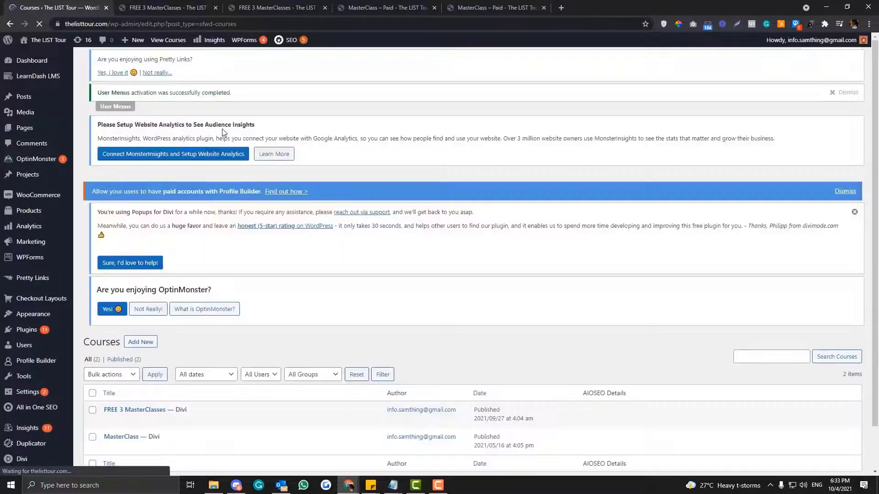
scroll(215, 147, "down", 3)
scroll(110, 352, "down", 1)
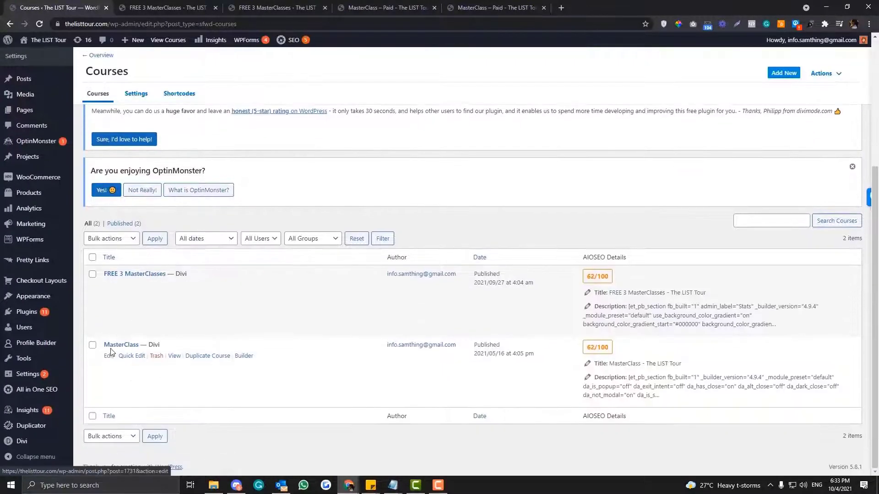
Open the MasterClass – Paid page for editing in a new tab and switch to its editor
left_click(389, 8)
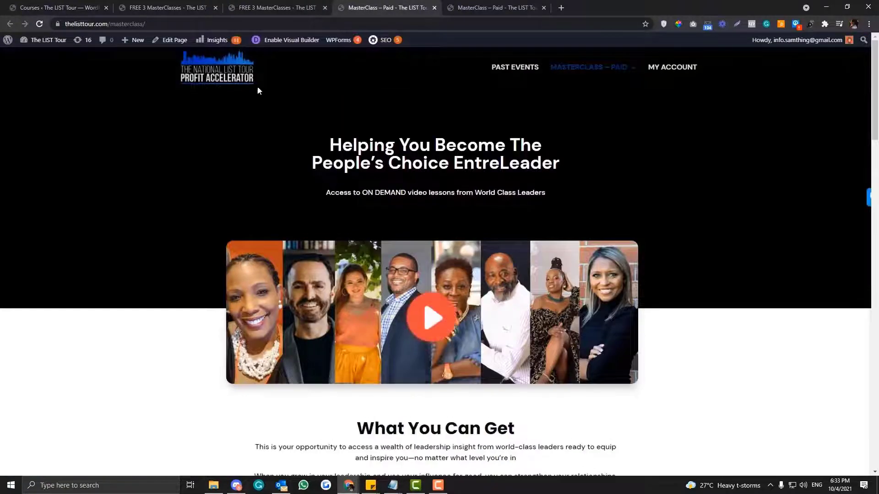
right_click(183, 45)
left_click(197, 50)
left_click(489, 6)
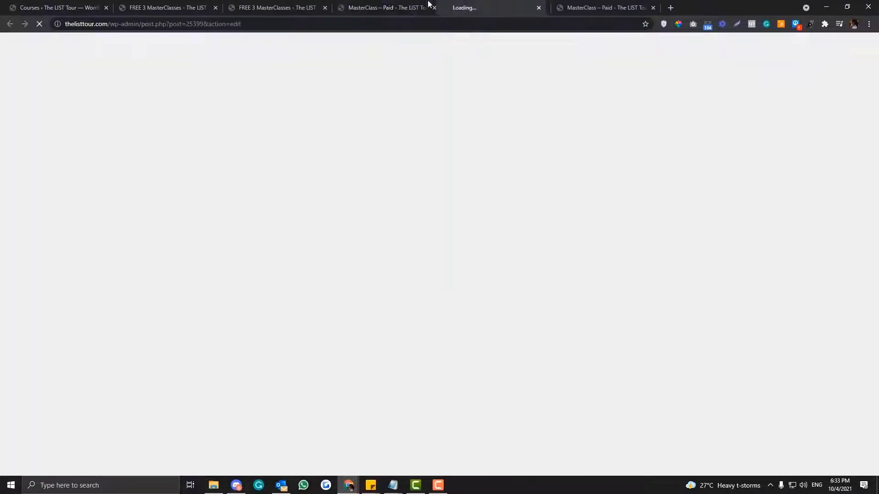
left_click(490, 5)
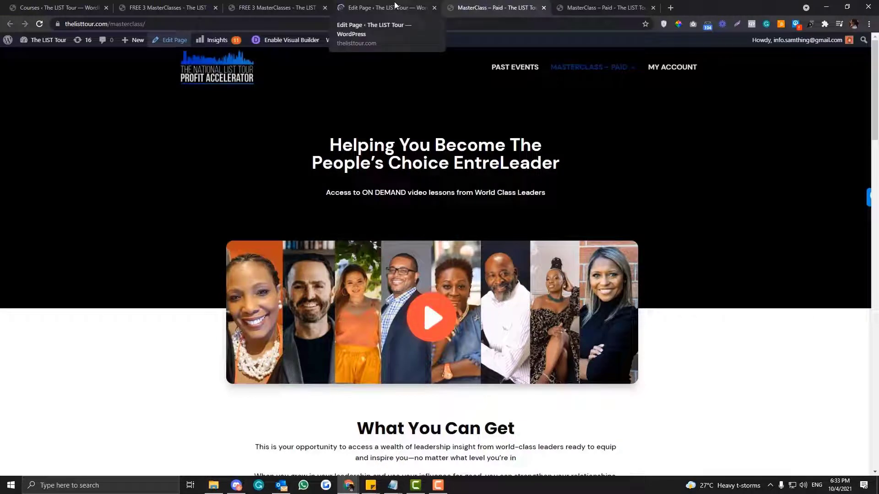
left_click(395, 5)
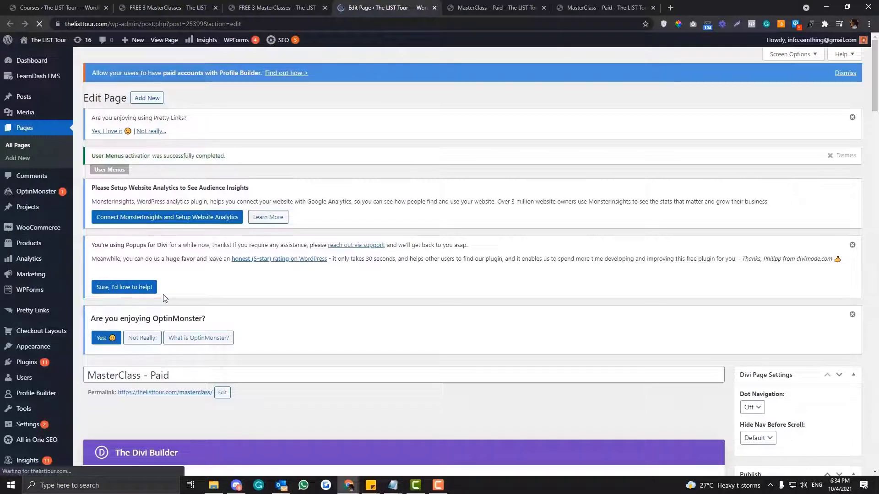
Shorten the page title to "MasterClass" and update the page
scroll(165, 297, "down", 4)
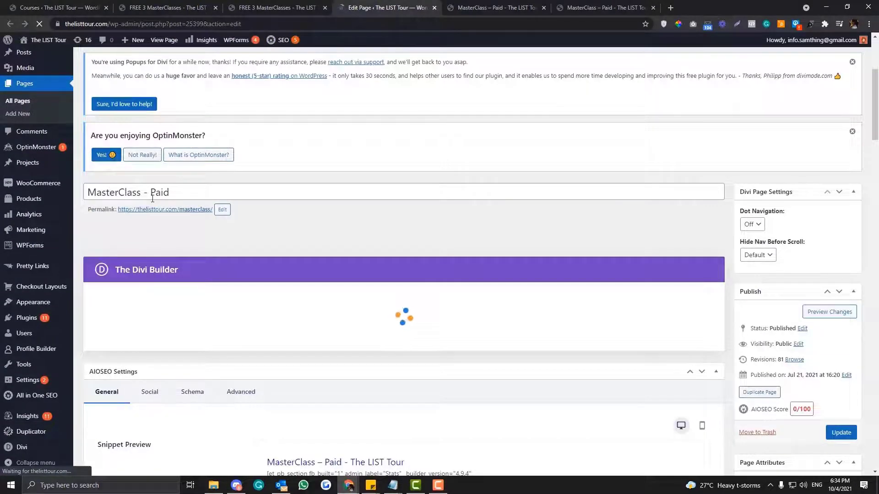
left_click_drag(140, 192, 191, 192)
key("BackSpace")
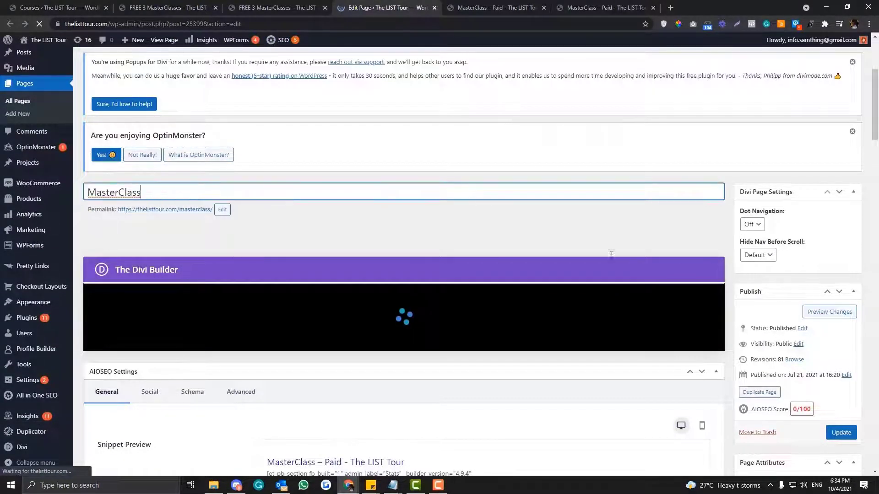
left_click(841, 432)
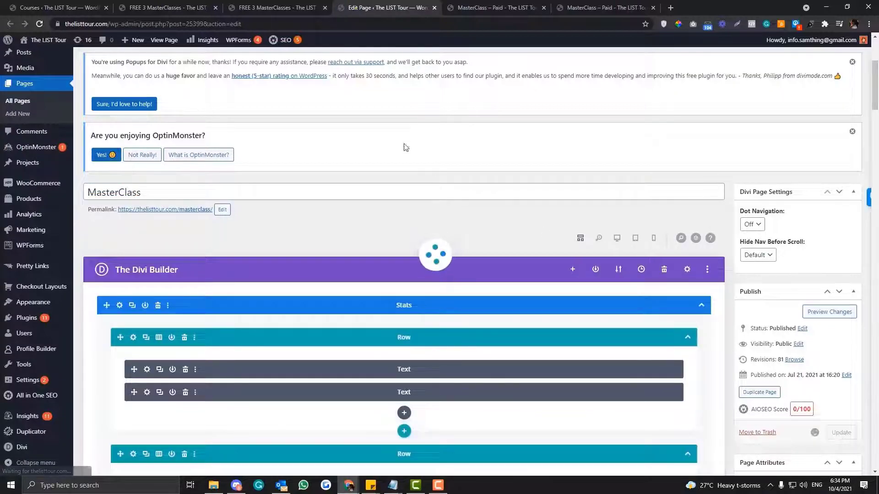
Check the MasterClass entry in the Courses list, then return to the edited MasterClass page
left_click(183, 6)
left_click(69, 9)
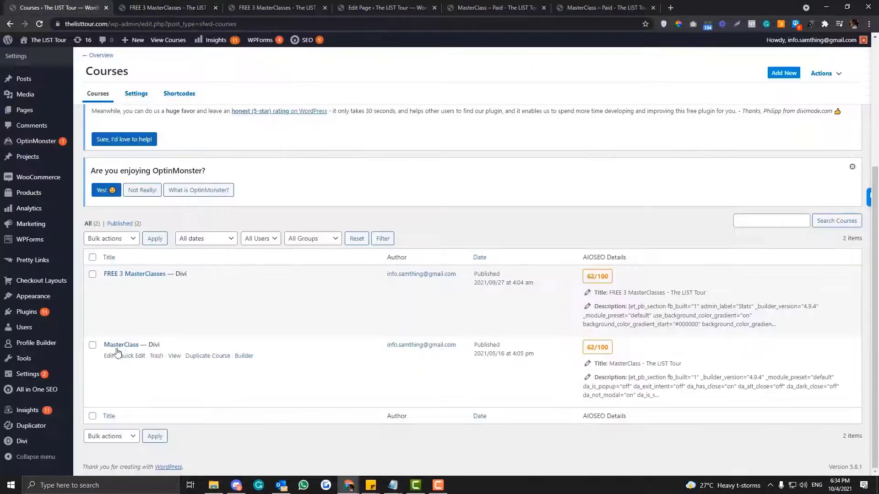
scroll(41, 220, "up", 4)
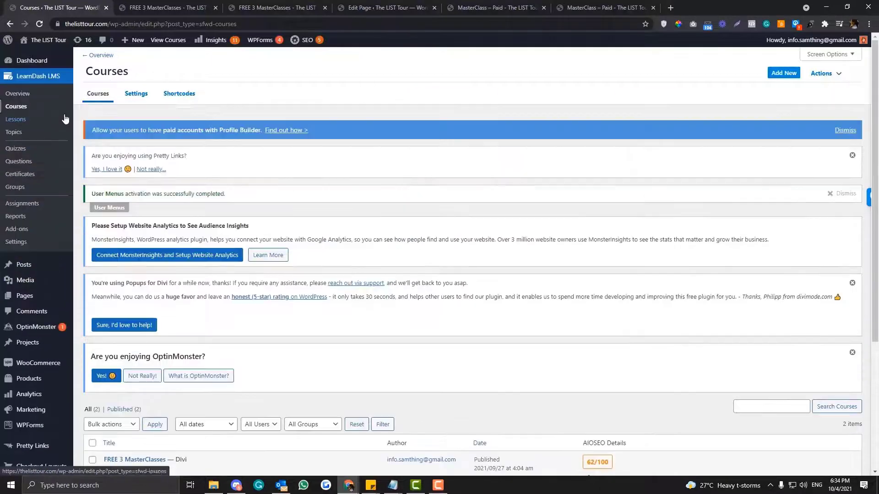
scroll(91, 151, "down", 5)
left_click(352, 6)
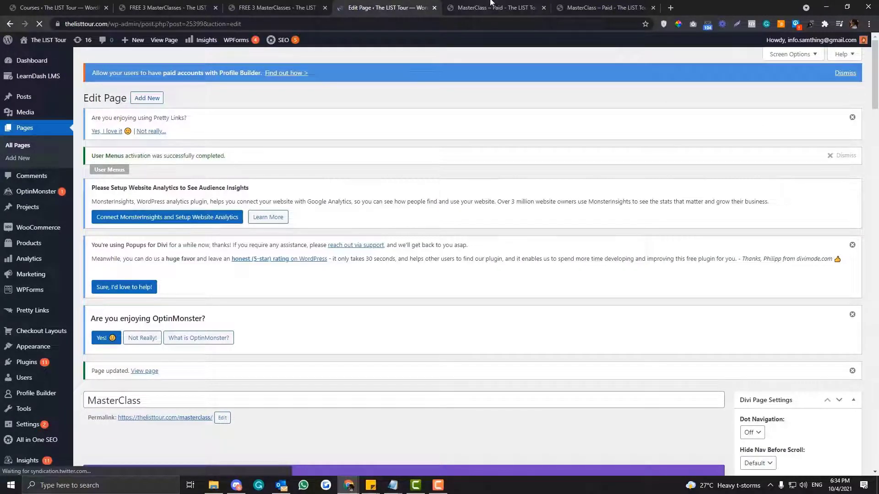
Reload the live MasterClass page and review its renamed menu item and content through the topic cards
left_click(490, 4)
key("Return")
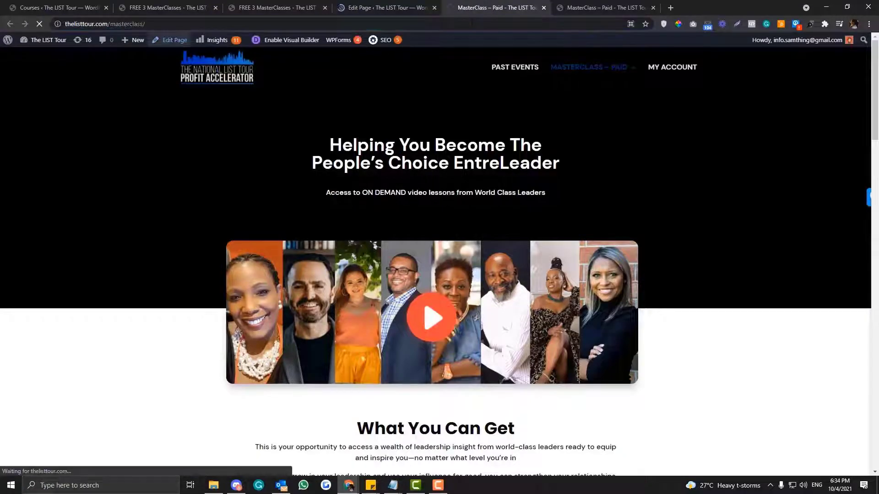
left_click(385, 7)
scroll(289, 205, "down", 2)
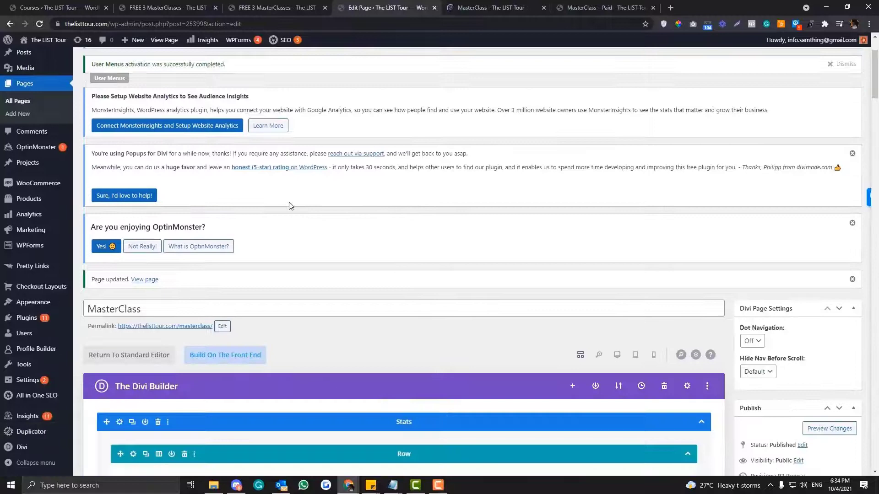
left_click(481, 3)
scroll(361, 207, "down", 3)
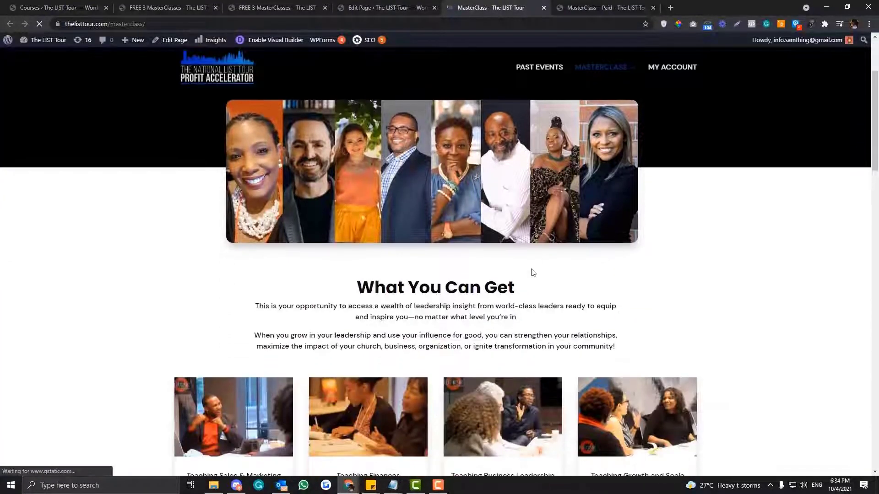
scroll(440, 231, "down", 7)
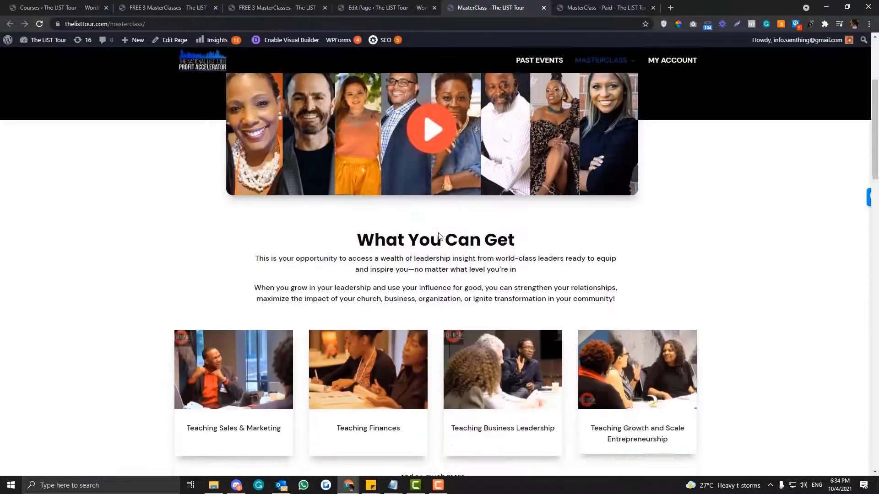
scroll(439, 233, "up", 8)
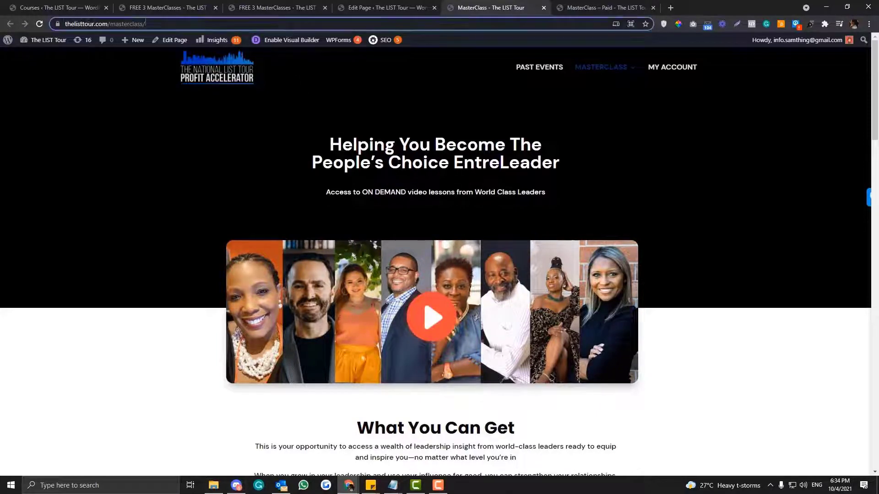
Copy the live MasterClass page's address and open it in a new incognito window
left_click(289, 25)
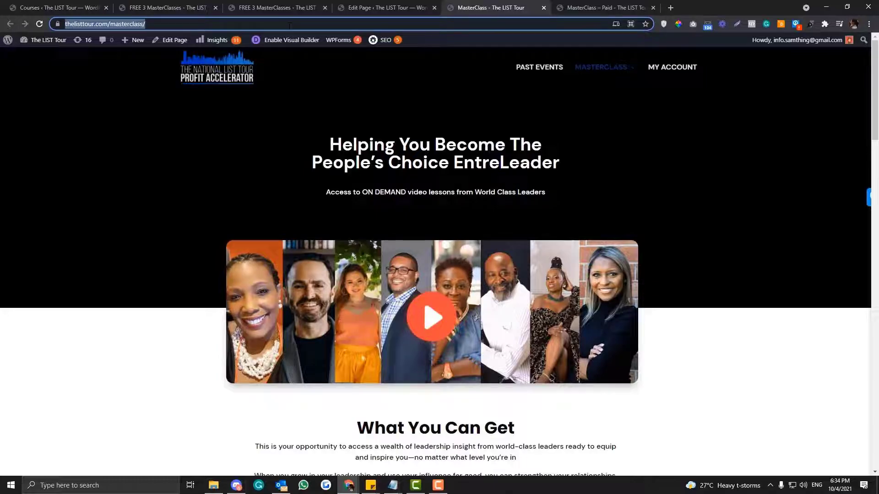
key("ctrl+c")
key("ctrl+shift+n")
key("ctrl+v")
key("Return")
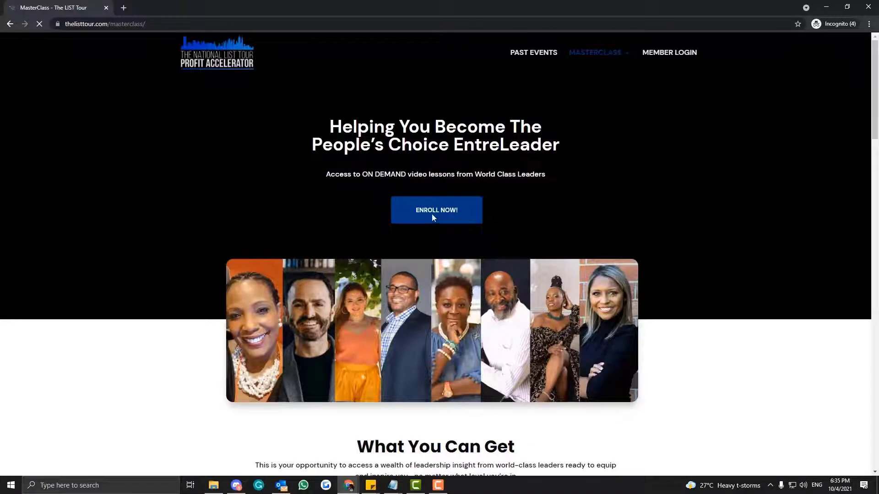
Compare the logged-out MasterClass page side by side with the logged-in version, then restore the incognito window to full size
left_click(847, 6)
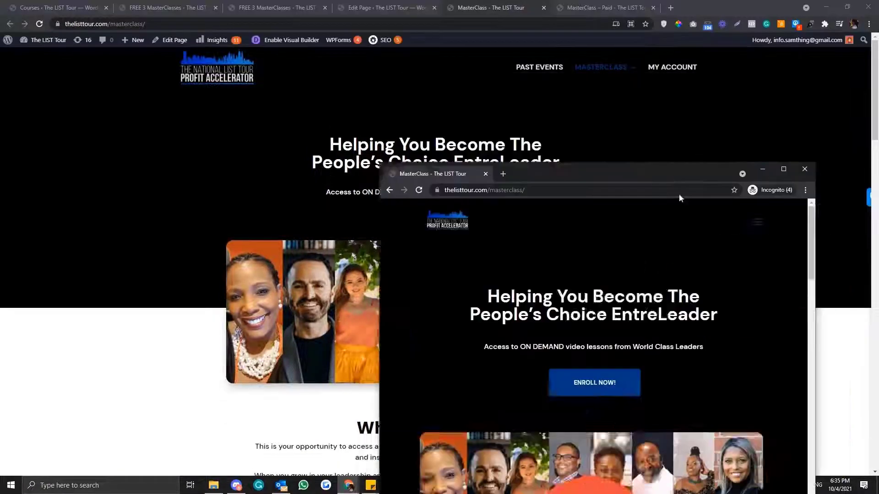
scroll(503, 220, "down", 1)
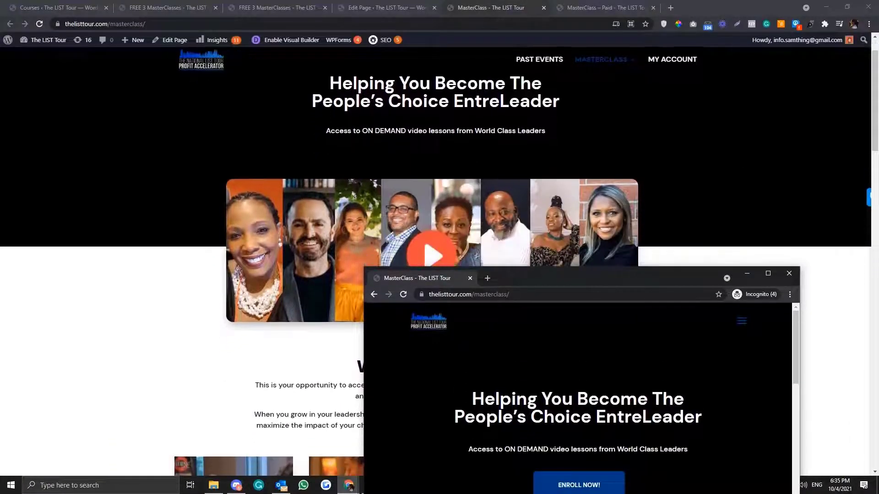
scroll(558, 353, "down", 3)
scroll(369, 150, "up", 1)
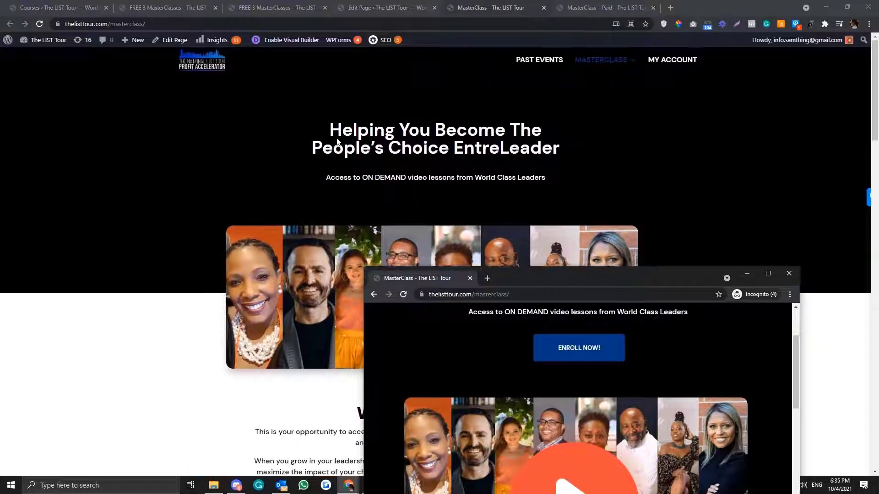
mouse_move(825, 43)
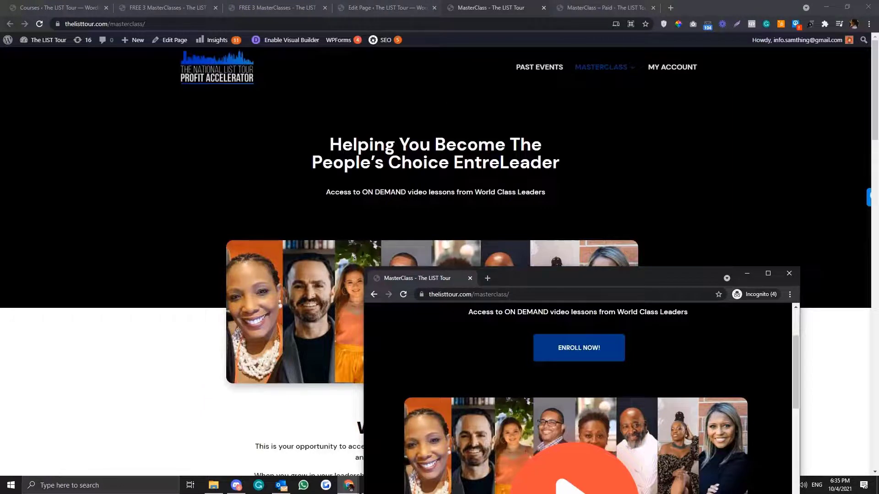
left_click(769, 274)
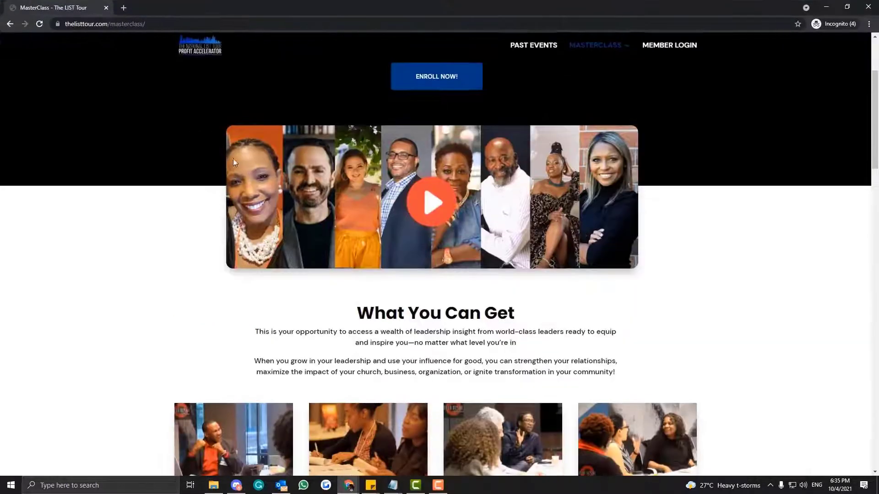
Review the logged-out MasterClass page from the heading and enroll button through the Frequently Asked Questions
scroll(232, 158, "down", 3)
scroll(219, 198, "up", 5)
left_click_drag(293, 130, 301, 263)
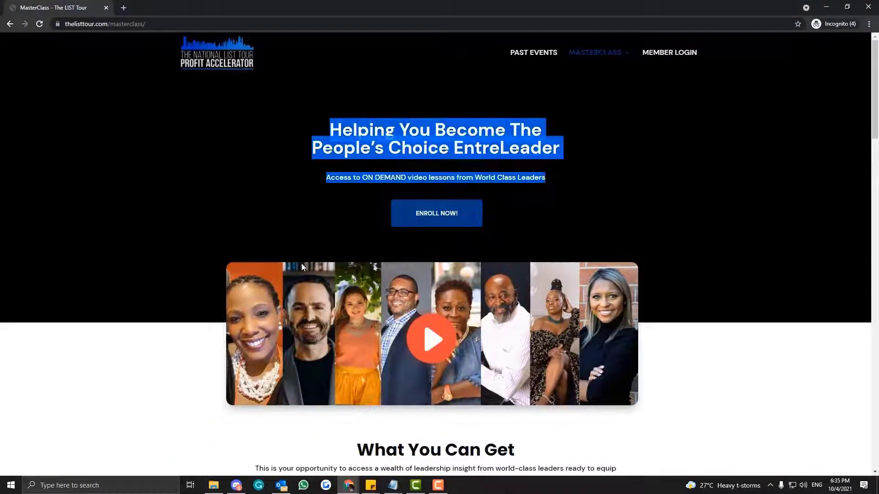
scroll(267, 258, "down", 2)
scroll(267, 257, "down", 3)
left_click_drag(355, 222, 524, 375)
scroll(505, 354, "down", 6)
scroll(499, 321, "down", 8)
scroll(493, 286, "down", 8)
scroll(524, 374, "up", 8)
scroll(524, 375, "up", 15)
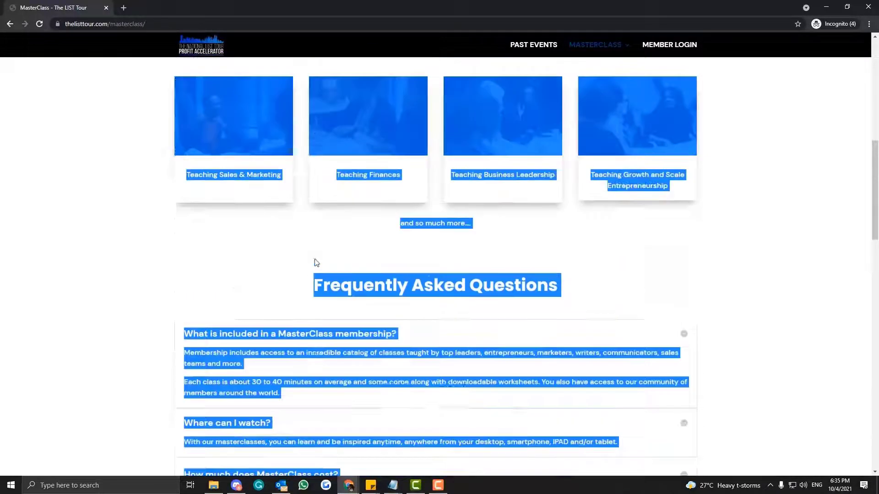
scroll(315, 262, "up", 6)
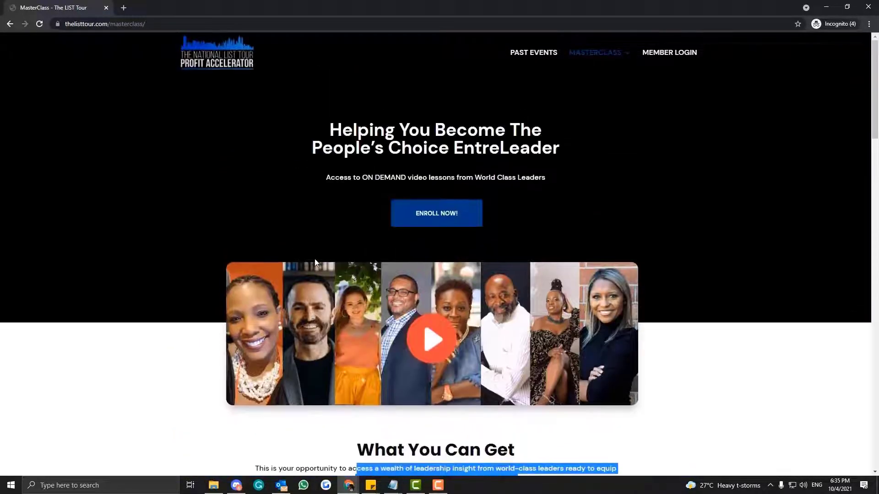
left_click(315, 216)
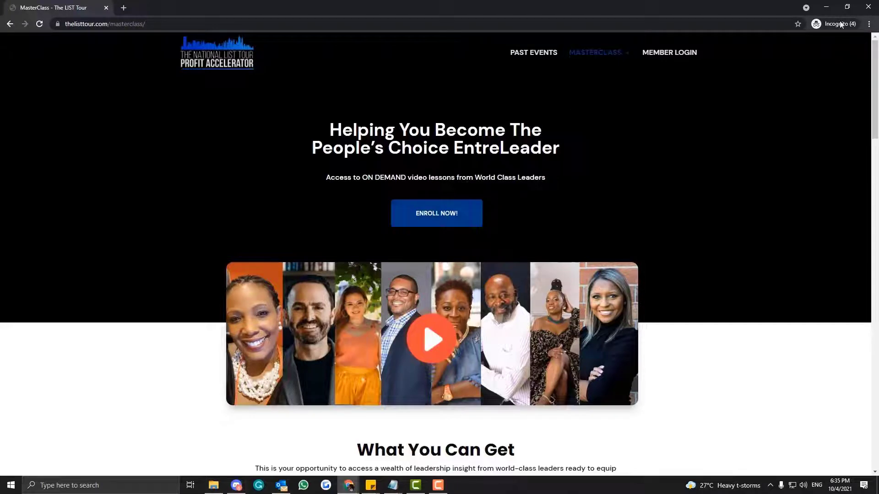
Close the incognito window and examine the Divi Builder sections and modules in the MasterClass page editor
left_click(868, 6)
left_click(395, 7)
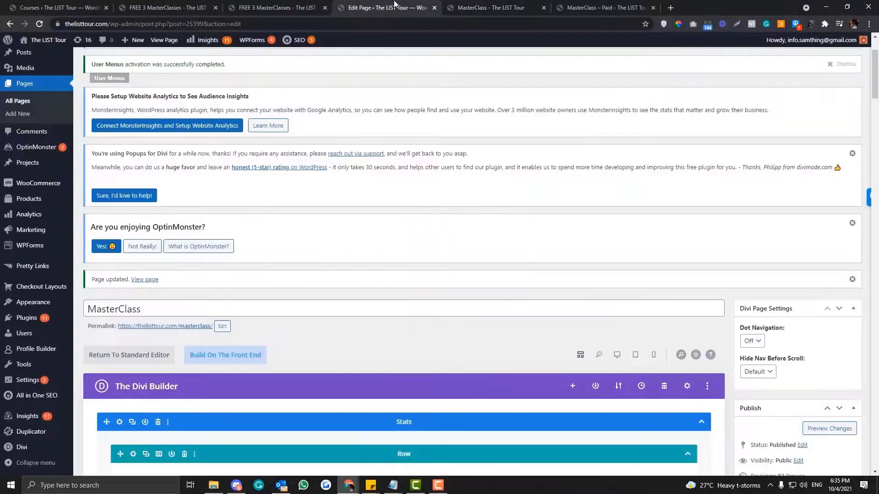
scroll(355, 174, "down", 5)
scroll(355, 174, "up", 5)
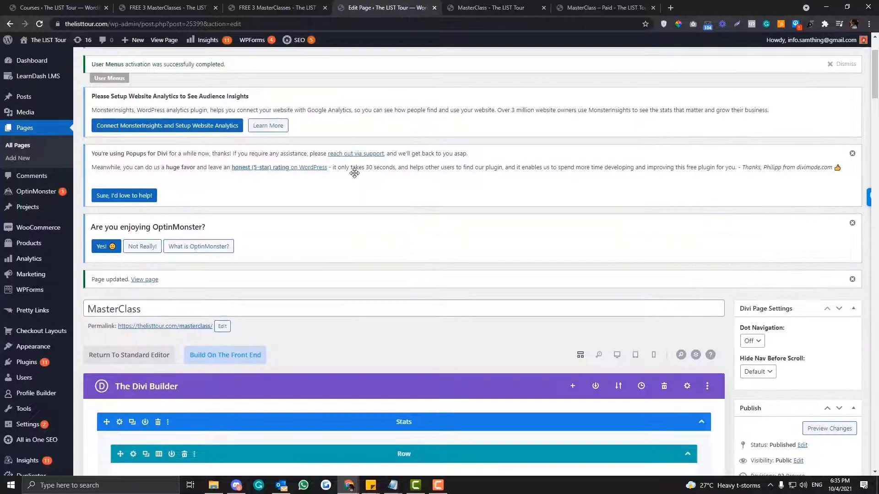
scroll(355, 177, "down", 5)
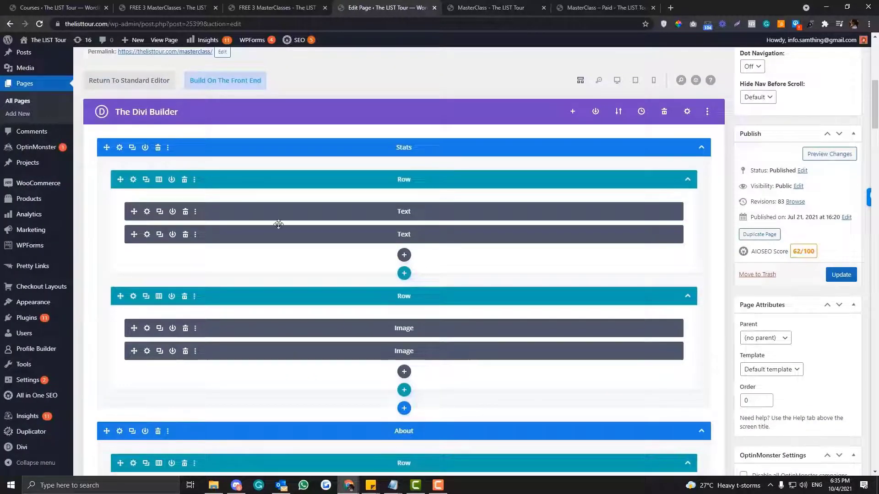
scroll(281, 222, "down", 5)
scroll(404, 303, "down", 4)
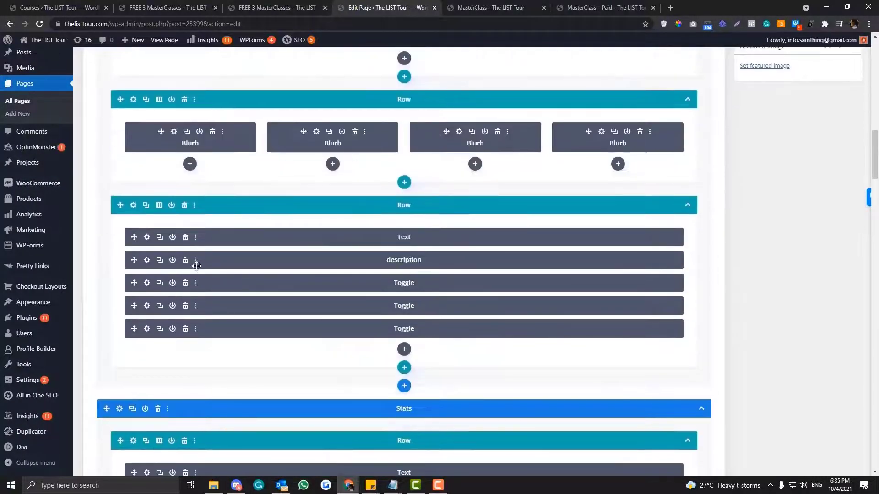
scroll(280, 324, "down", 9)
scroll(373, 323, "up", 7)
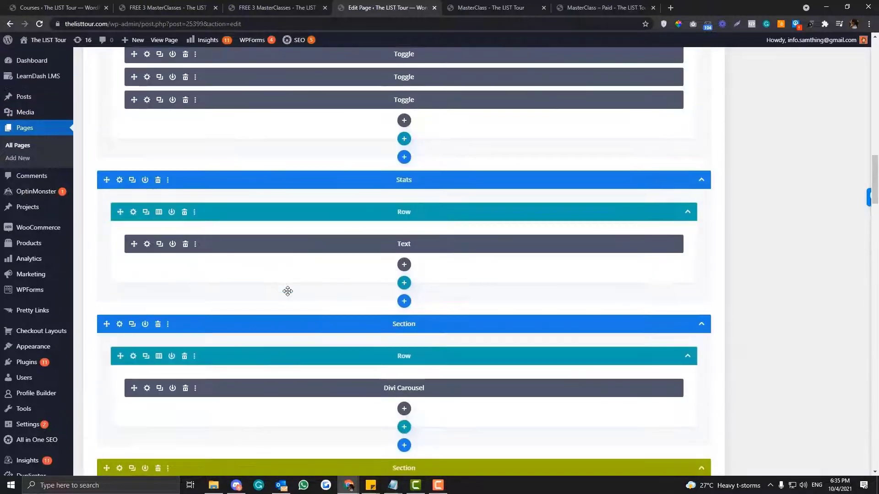
scroll(288, 291, "up", 10)
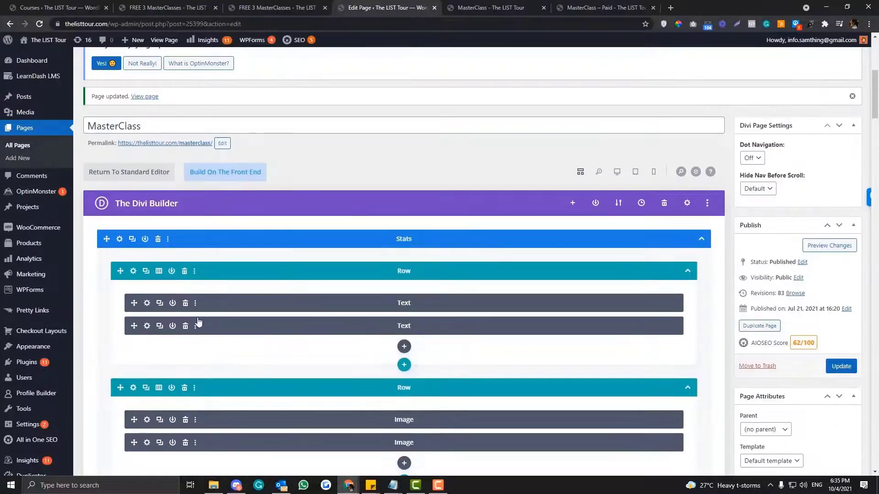
Open the settings of the second Text module in the first Stats section and examine its learndash_payment_buttons shortcode and course_id
left_click(146, 326)
left_click_drag(669, 266, 589, 259)
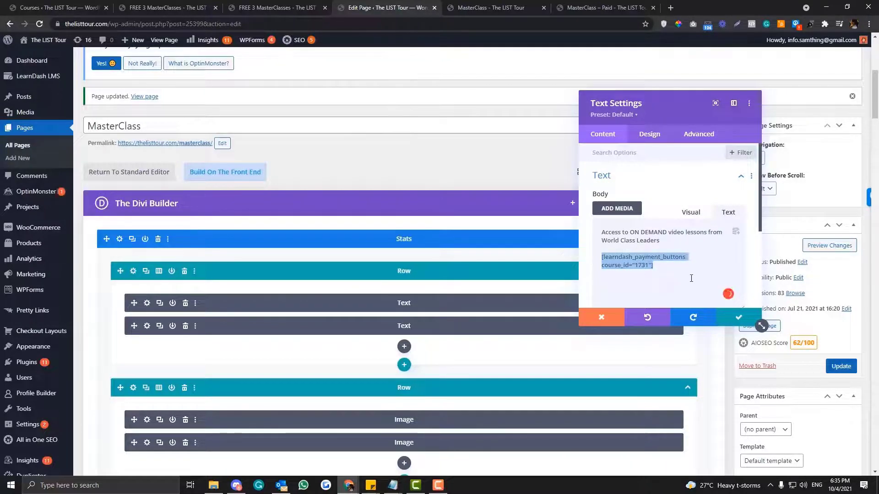
left_click(668, 265)
triple_click(664, 267)
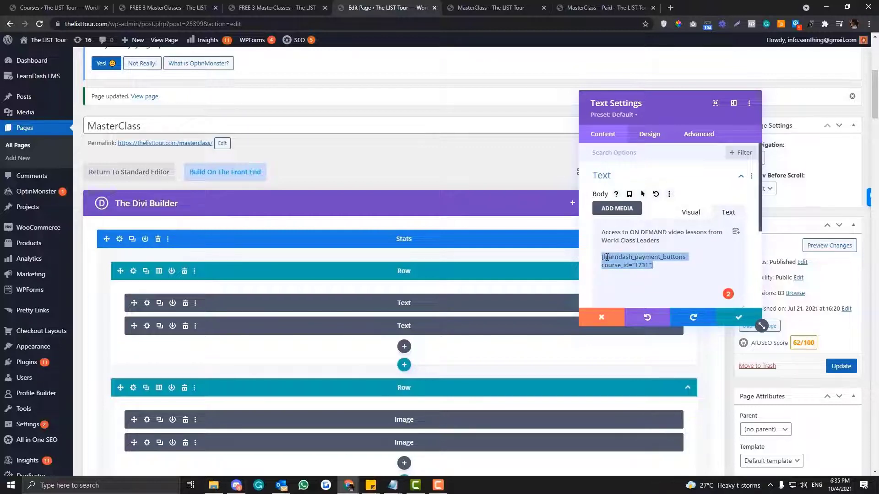
left_click(603, 257)
left_click_drag(603, 257, 660, 264)
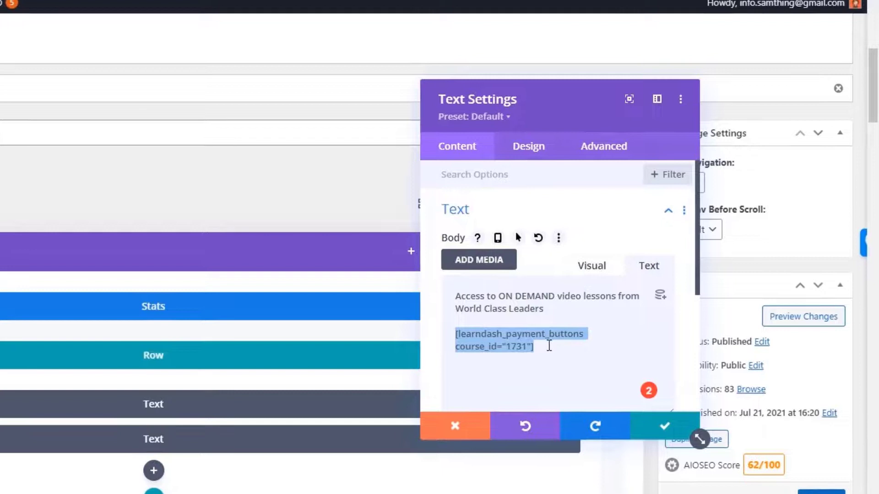
left_click(550, 346)
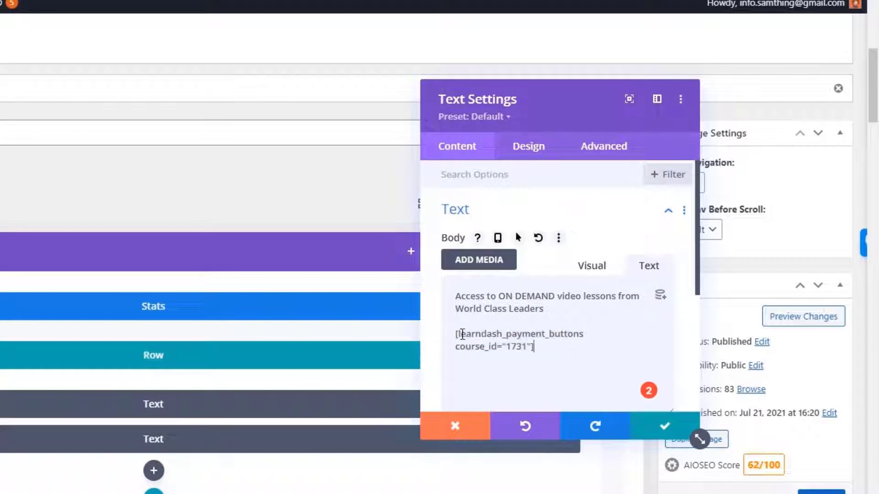
left_click_drag(458, 335, 606, 336)
left_click(505, 333)
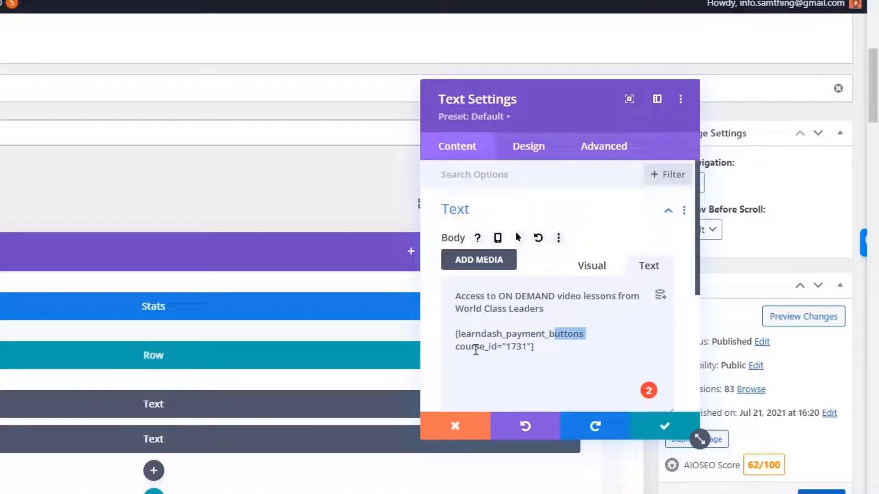
left_click(512, 347)
mouse_move(511, 346)
left_mouse_down()
mouse_move(531, 346)
mouse_move(513, 351)
left_mouse_up()
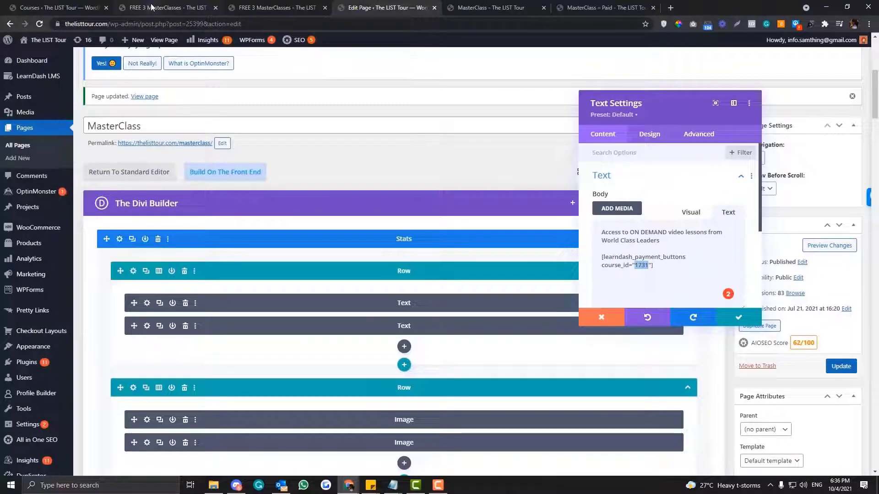
Reload the LearnDash Courses list and open the MasterClass course for editing
left_click(151, 7)
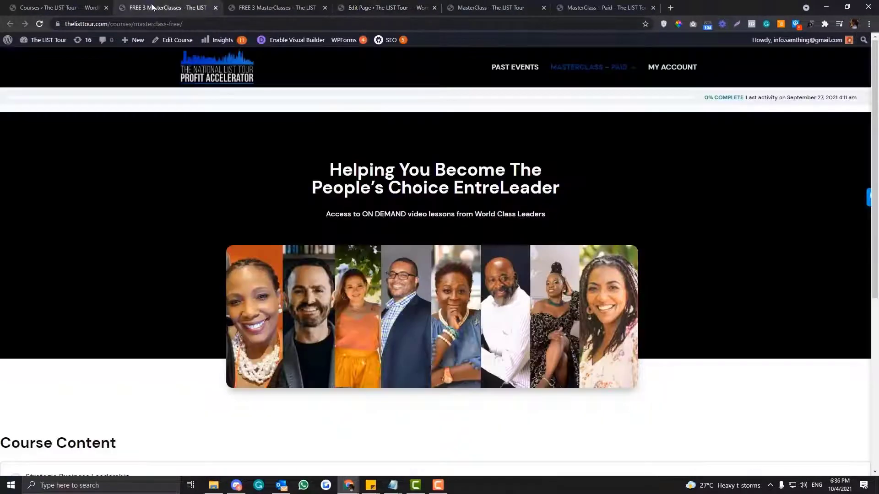
left_click(31, 8)
scroll(38, 125, "up", 4)
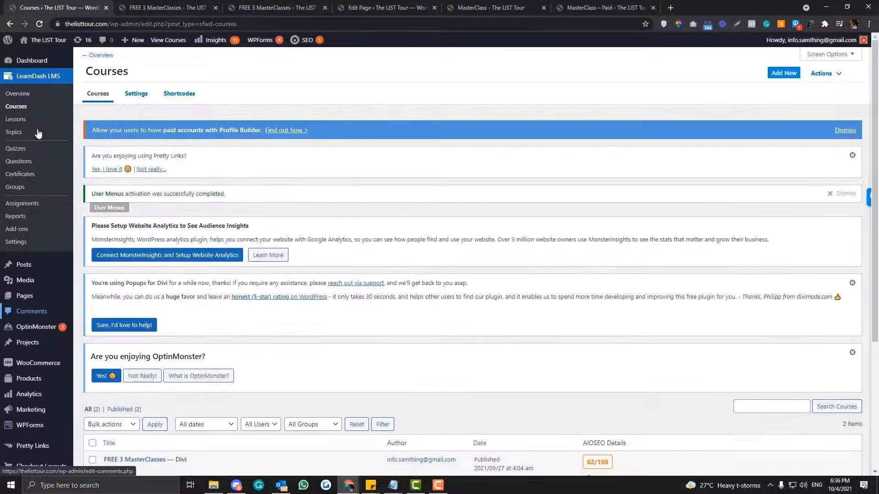
left_click(16, 107)
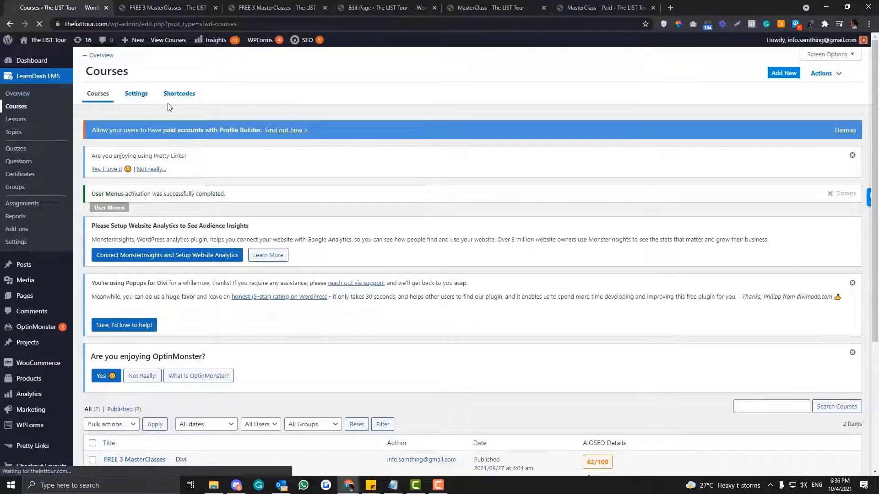
scroll(168, 107, "down", 5)
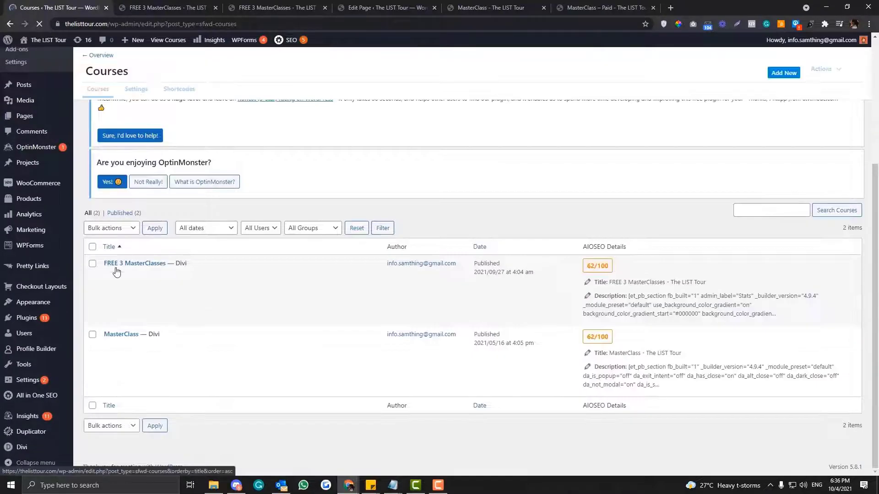
left_click(109, 357)
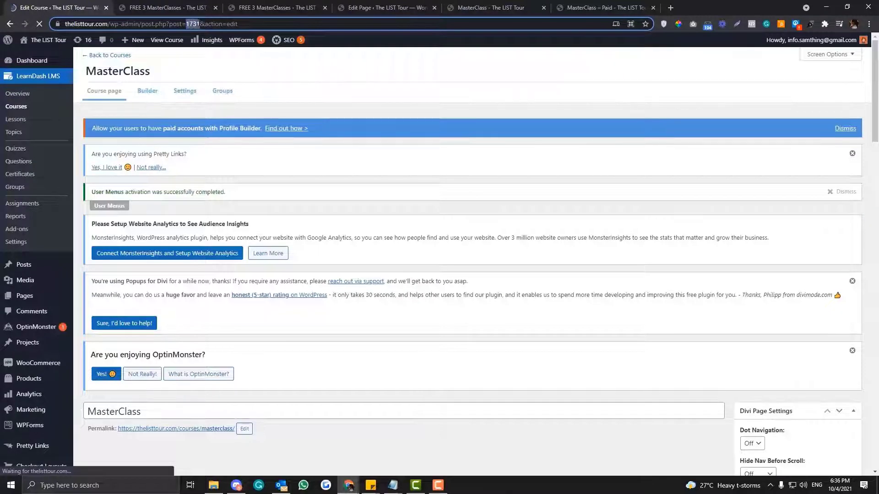
Compare the post ID in the course editor's address with the shortcode's course_id, then switch to the FREE 3 MasterClasses course page
double_click(213, 23)
left_click(367, 9)
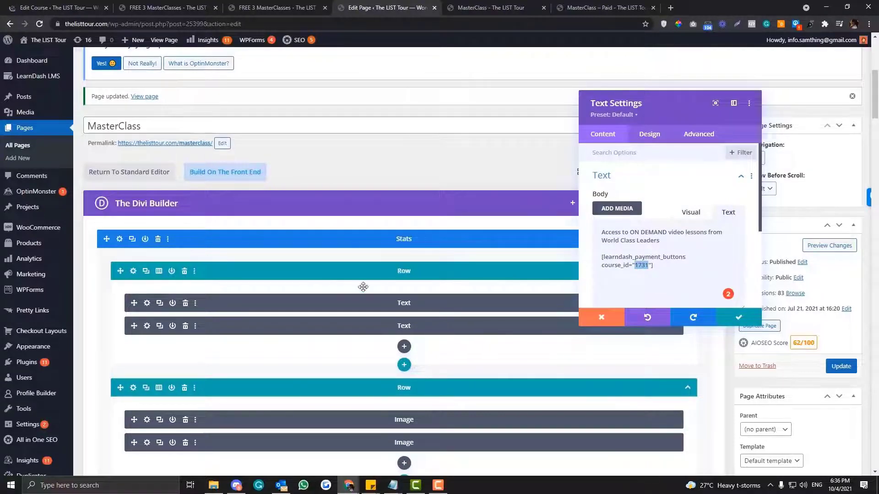
left_click(158, 9)
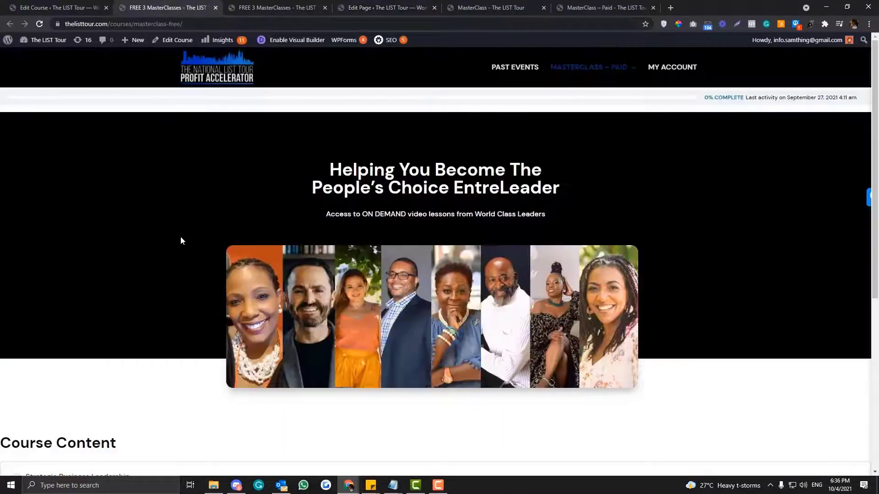
Close the Text module's settings in the MasterClass page editor and reload the public MasterClass page
left_click(412, 7)
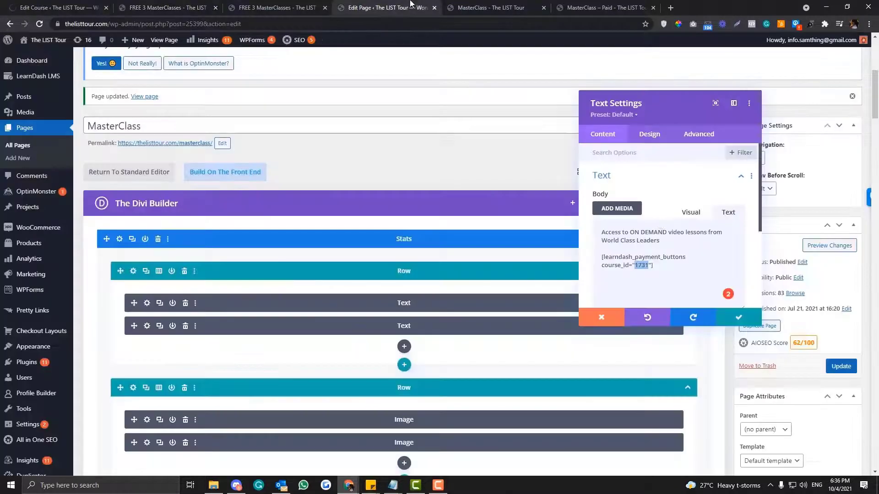
left_click(760, 320)
left_click(485, 8)
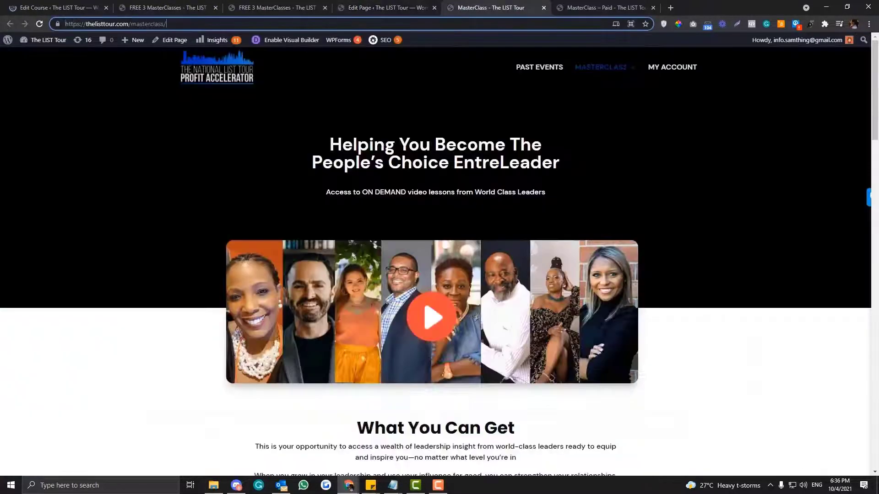
key("Return")
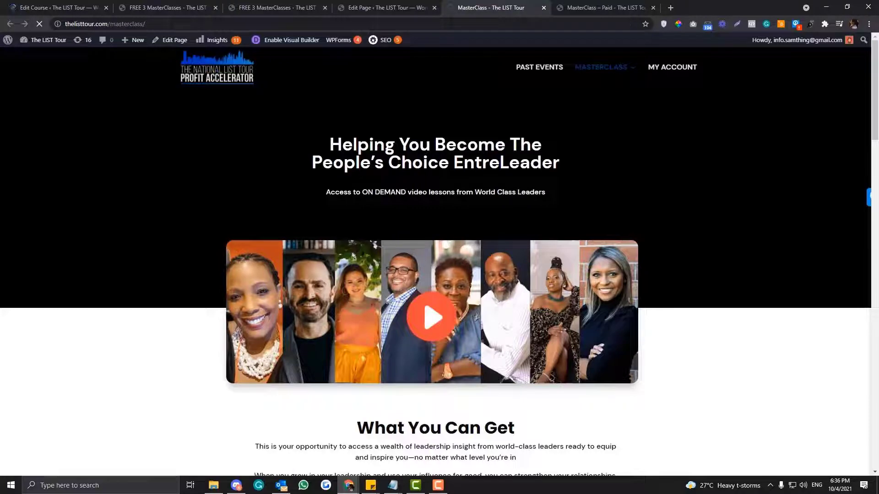
Follow the Enroll Now button on The LIST Tour homepage in the incognito window to examine its checkout, then return to the main browser window
mouse_move(349, 485)
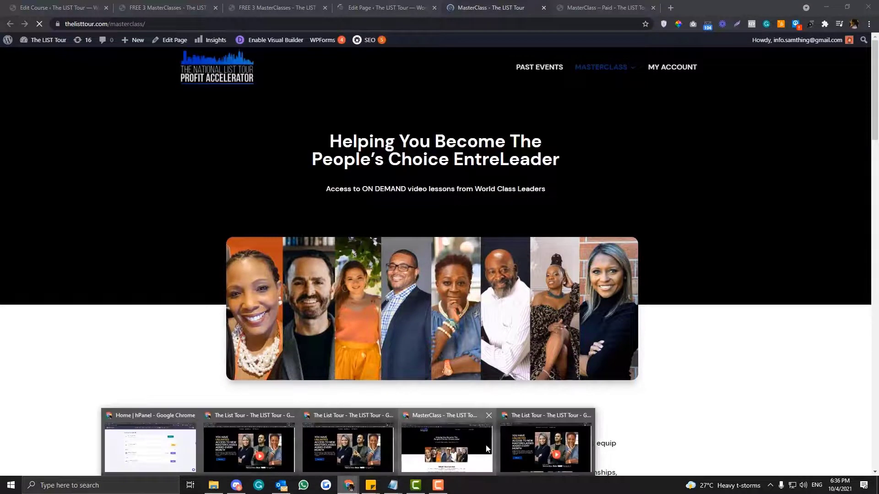
left_click(546, 442)
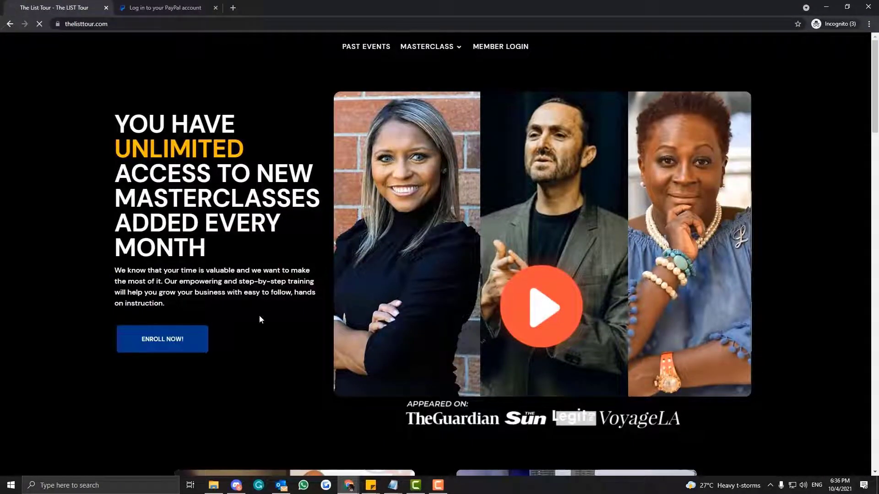
left_click(179, 337)
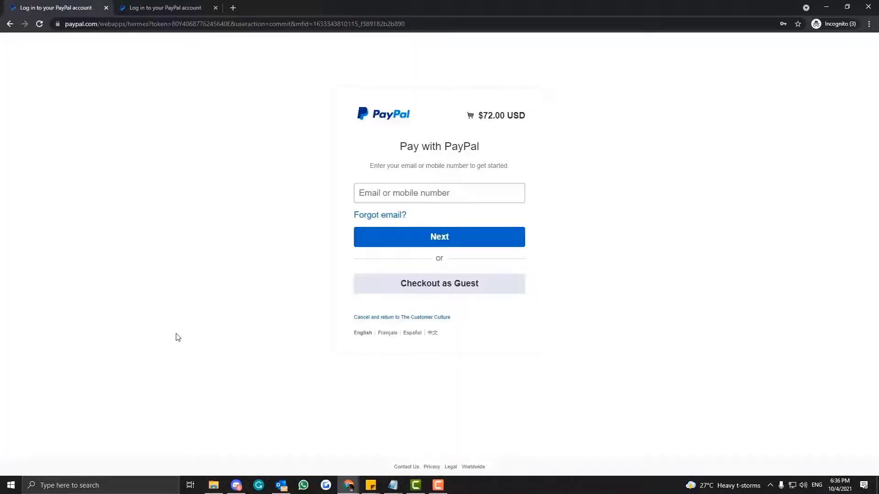
left_click(826, 7)
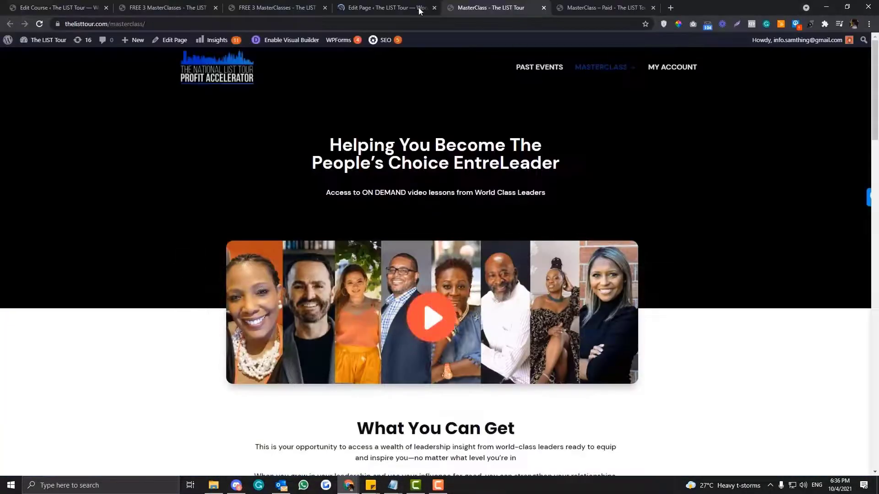
Go from the MasterClass page editor to the LearnDash Courses list and open the MasterClass course for editing
left_click(419, 8)
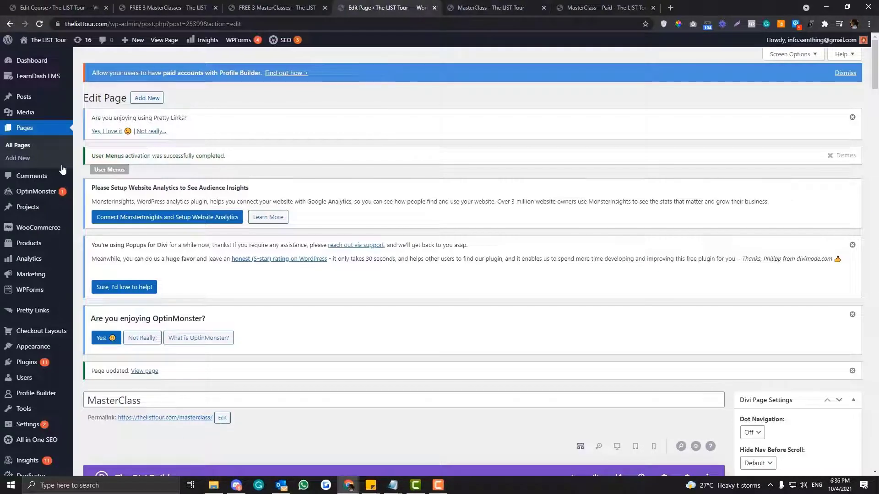
scroll(63, 170, "down", 3)
mouse_move(73, 79)
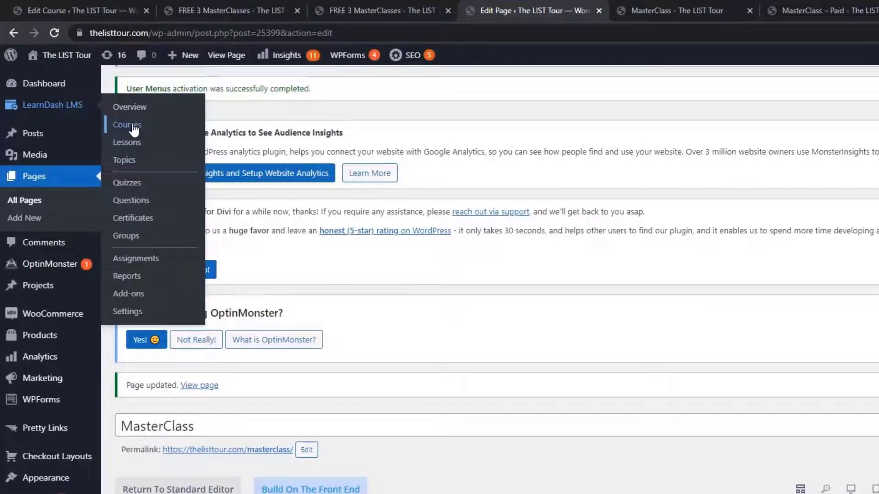
left_click(134, 129)
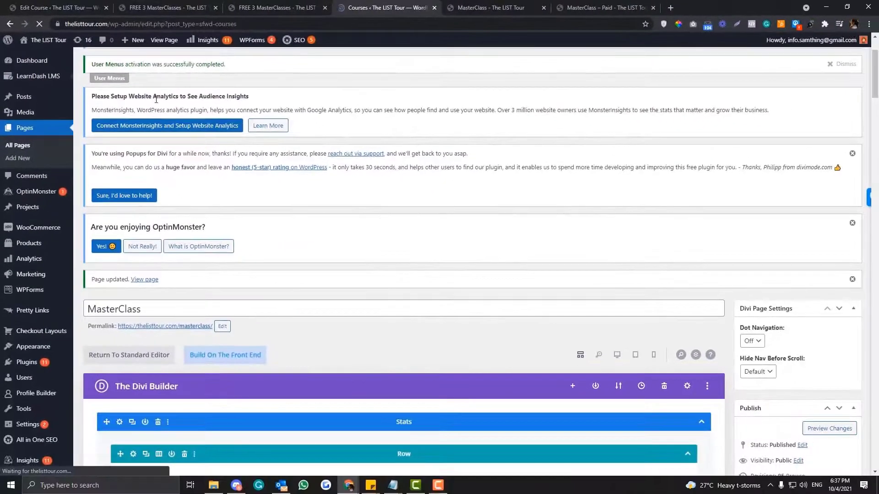
scroll(146, 192, "down", 2)
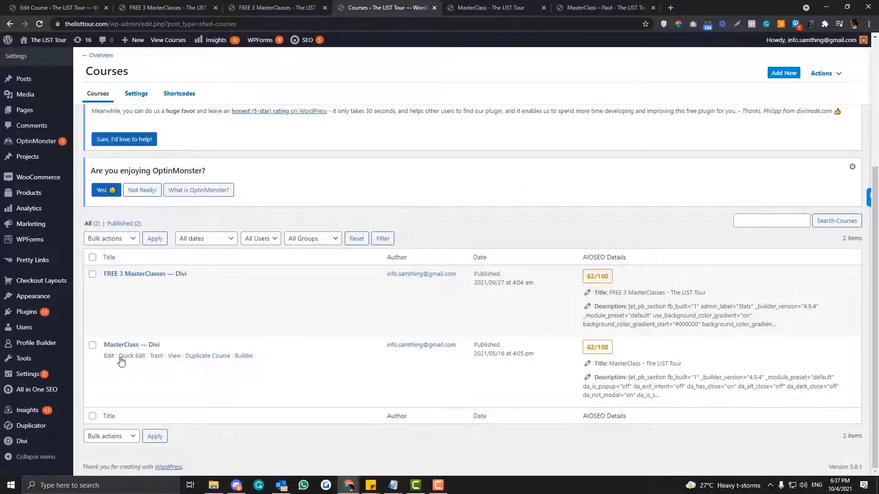
left_click(111, 358)
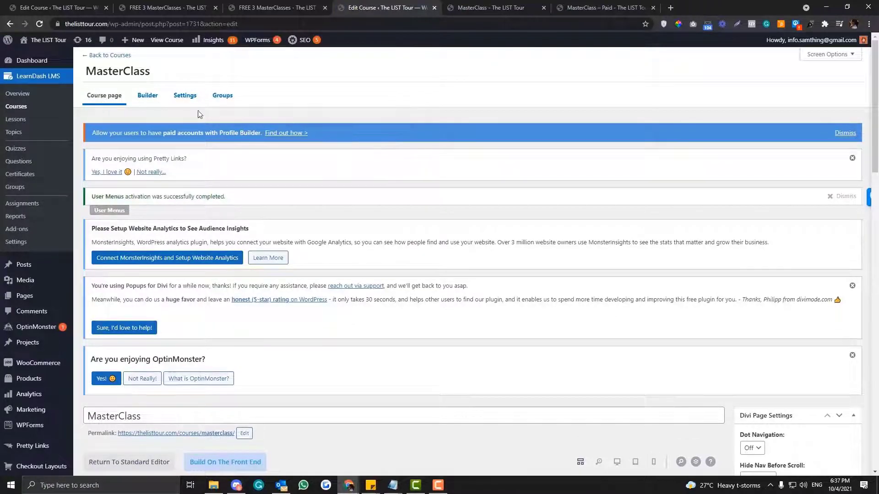
Set the MasterClass course's Access Mode to Free in its settings and update the course
left_click(185, 96)
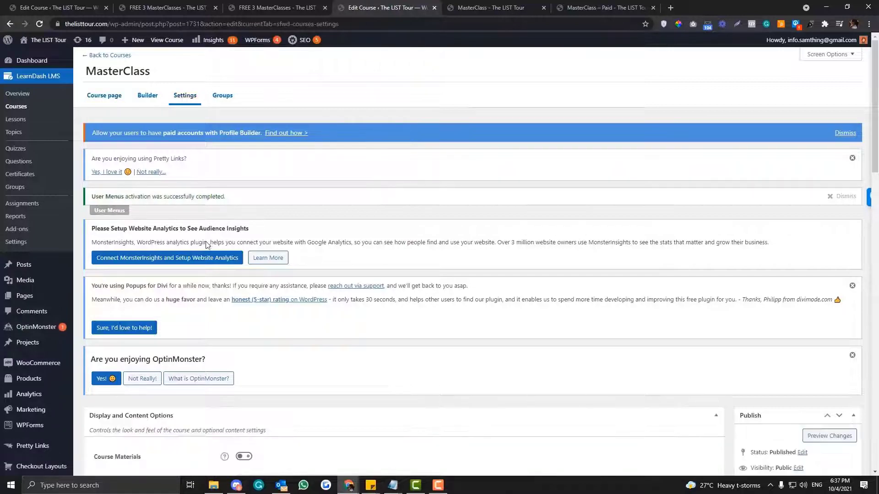
scroll(207, 268, "down", 5)
scroll(206, 267, "down", 7)
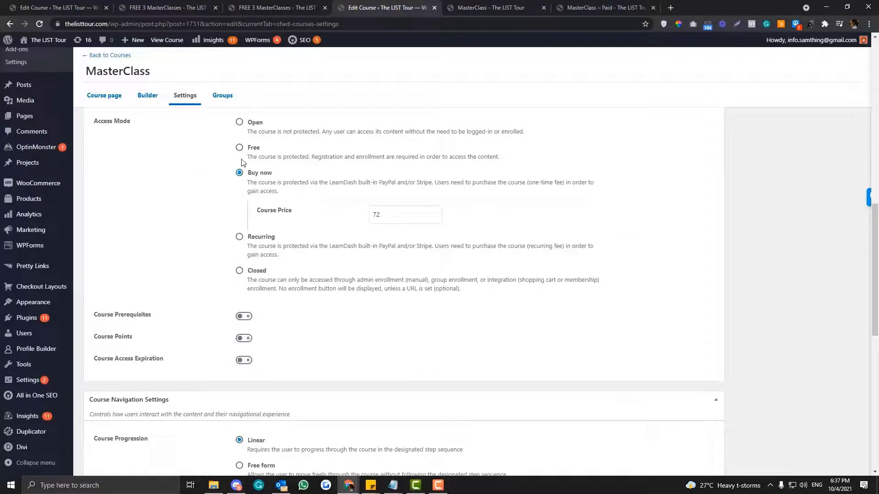
left_click(256, 148)
scroll(639, 245, "up", 5)
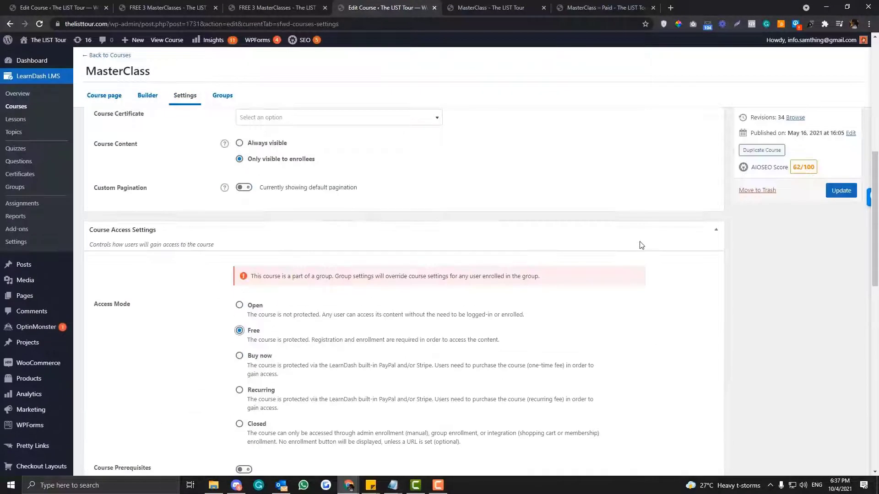
left_click(841, 236)
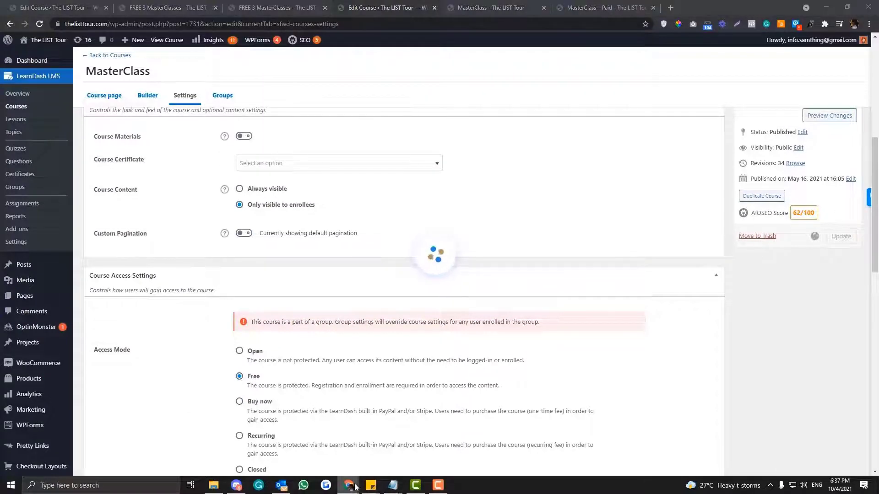
Load thelisttour.com in the incognito window, close the extra PayPal tab, and test where Enroll Now leads in free mode
mouse_move(349, 485)
left_click(447, 457)
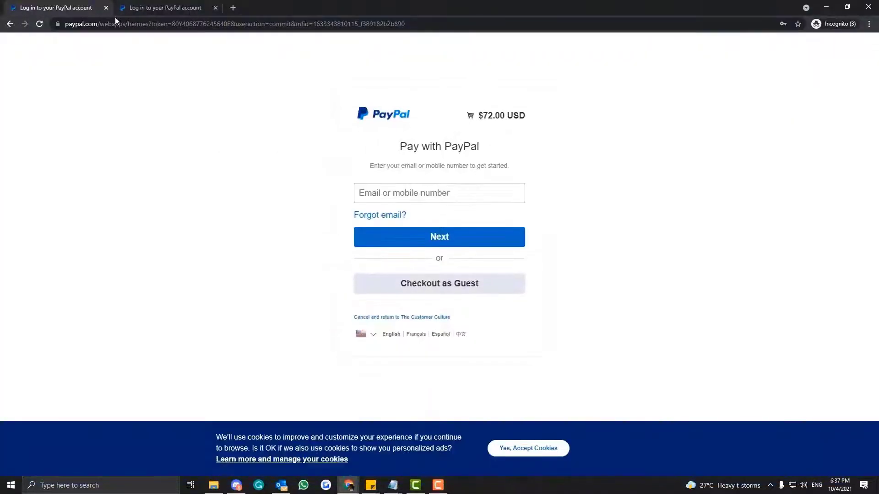
left_click(92, 24)
type("the")
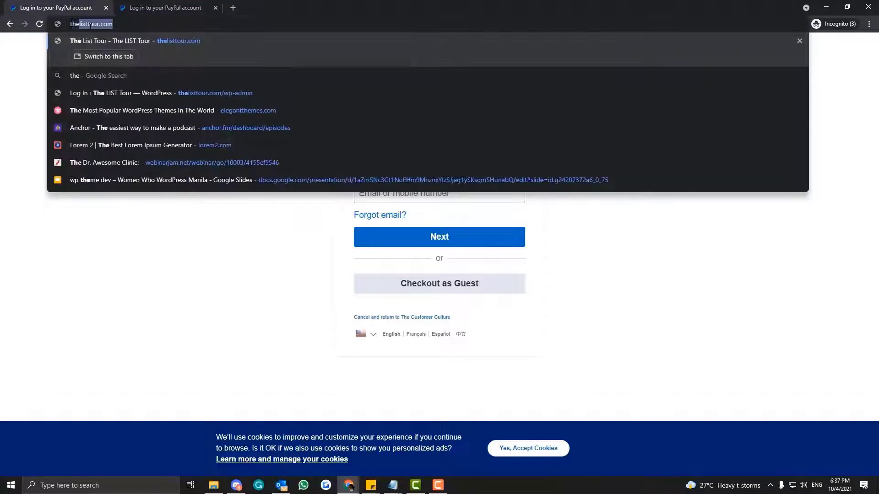
key("Return")
left_click(161, 11)
left_click(215, 8)
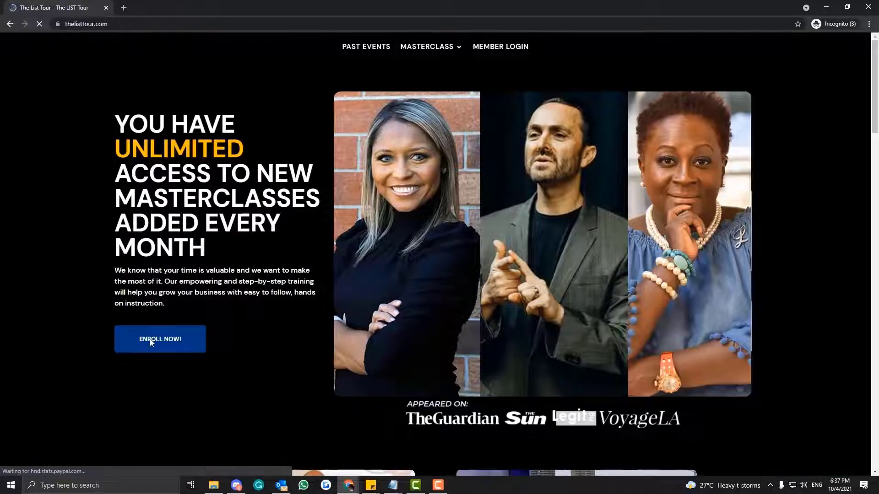
left_click(151, 341)
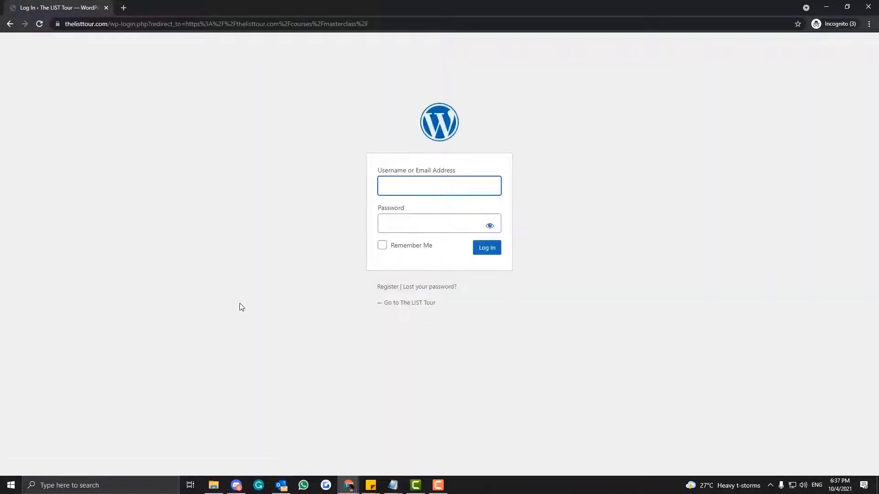
left_click(402, 185)
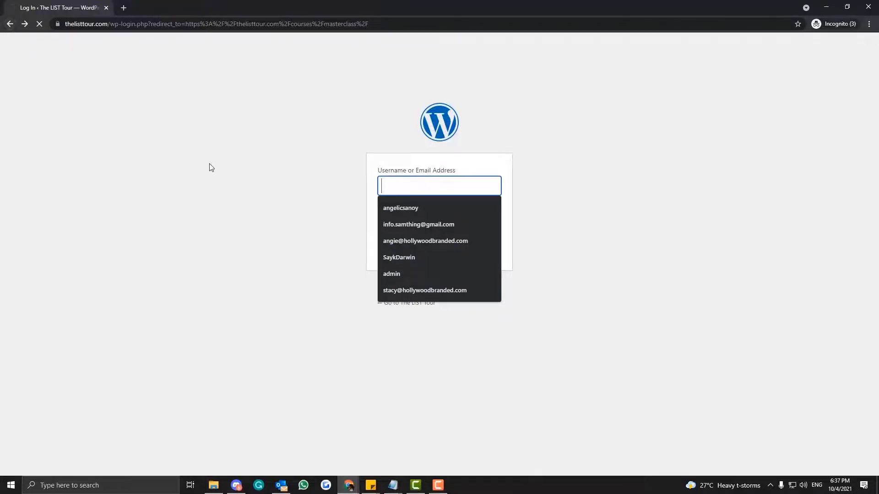
left_click(825, 7)
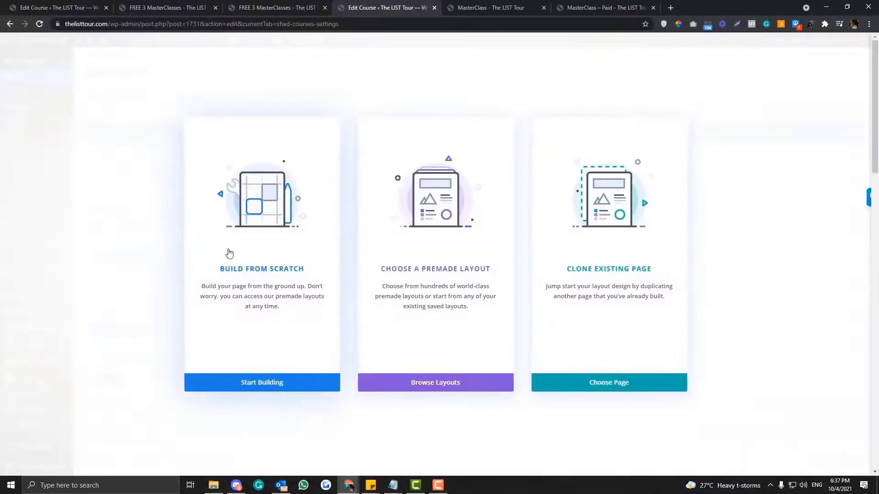
Return to the already open MasterClass course editor and choose Build From Scratch in its Divi layout chooser
left_click(250, 9)
left_click(62, 7)
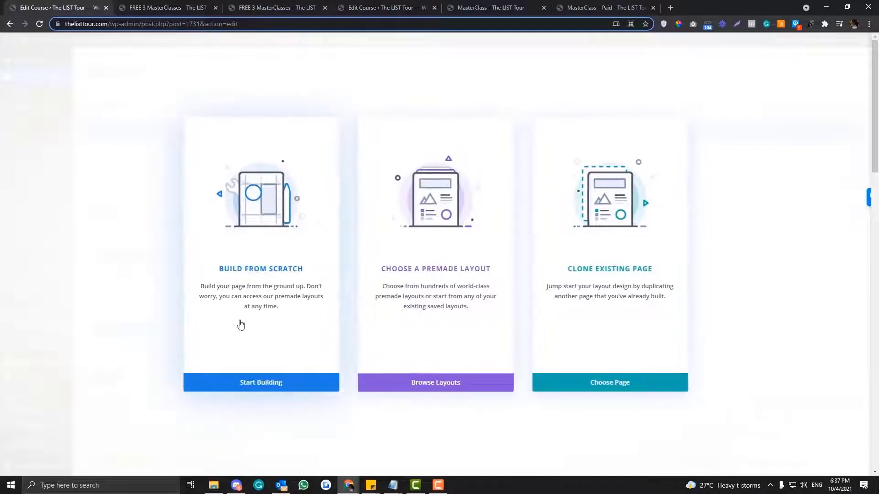
left_click(243, 382)
left_click(371, 7)
left_click(163, 7)
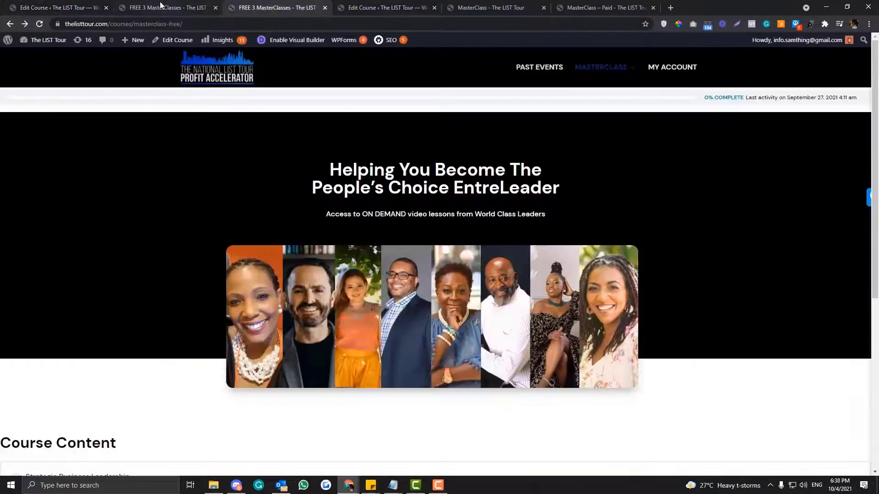
left_click(50, 7)
left_click(482, 285)
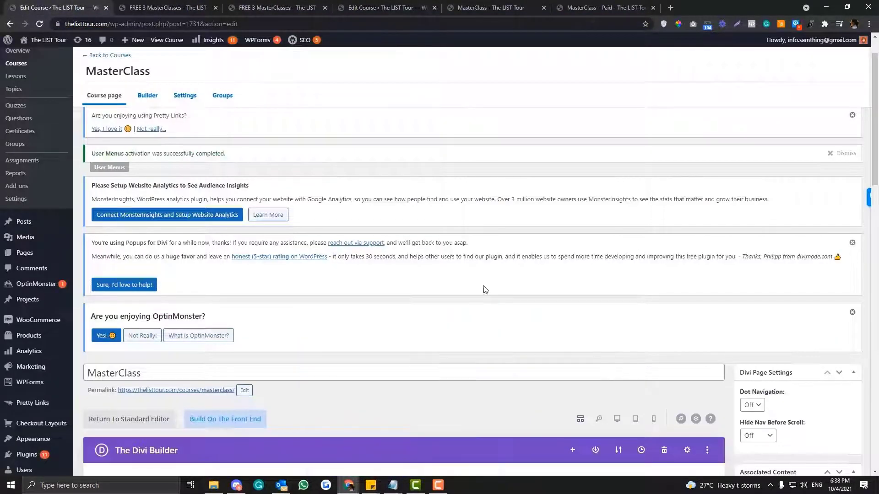
Set the MasterClass course's Buy now price to 0.01 in its settings and update the course
left_click(177, 93)
scroll(293, 308, "down", 15)
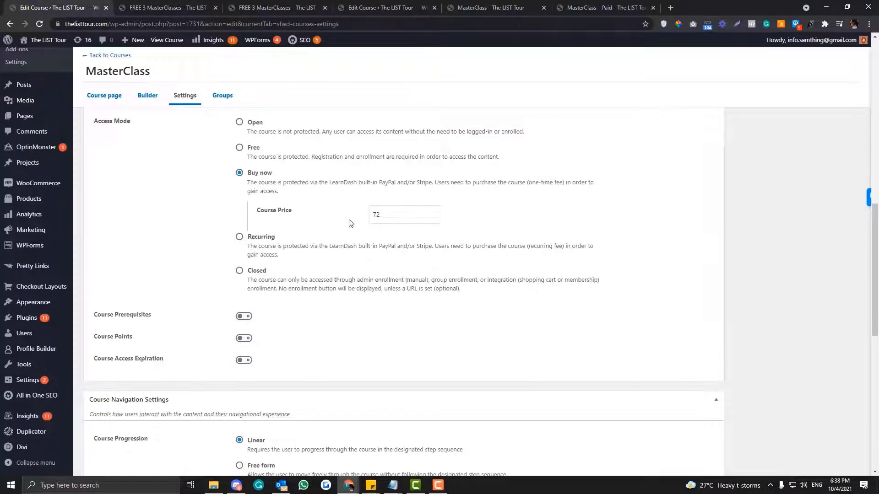
double_click(384, 211)
scroll(708, 211, "up", 10)
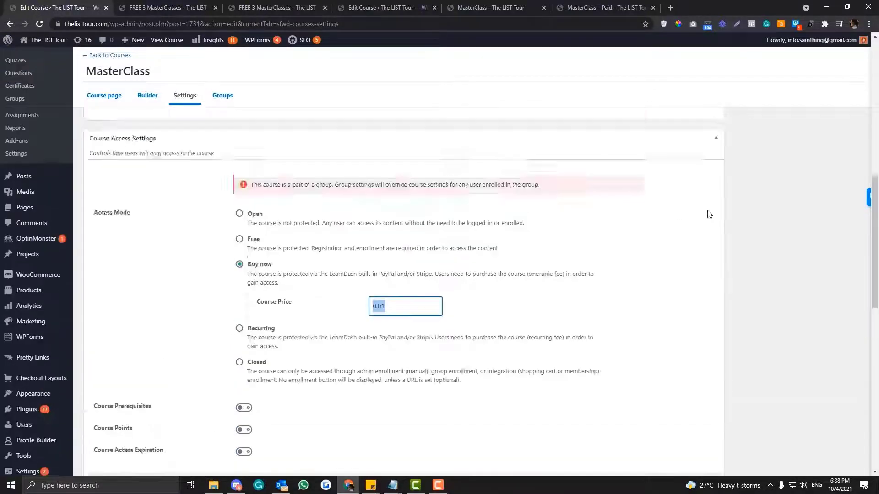
scroll(814, 443, "down", 3)
left_click(841, 419)
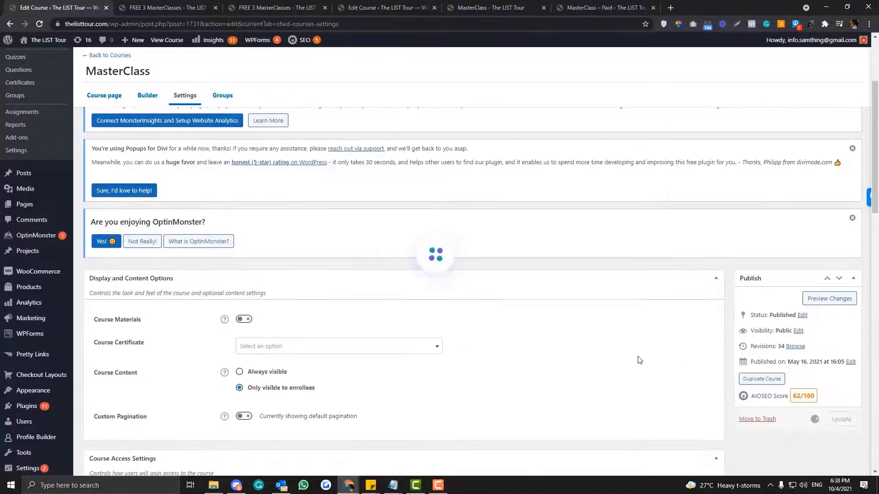
Reload The LIST Tour homepage in the incognito window and enroll to reach the PayPal checkout
key("alt+Tab")
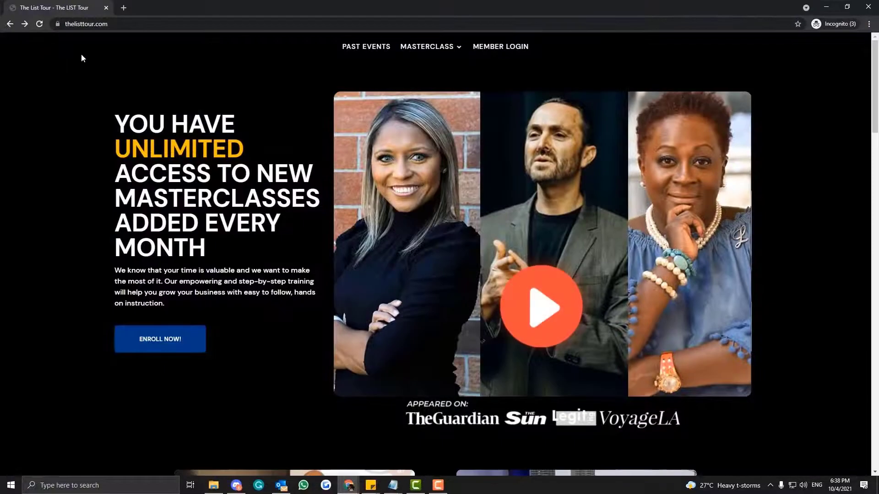
left_click(141, 23)
key("Return")
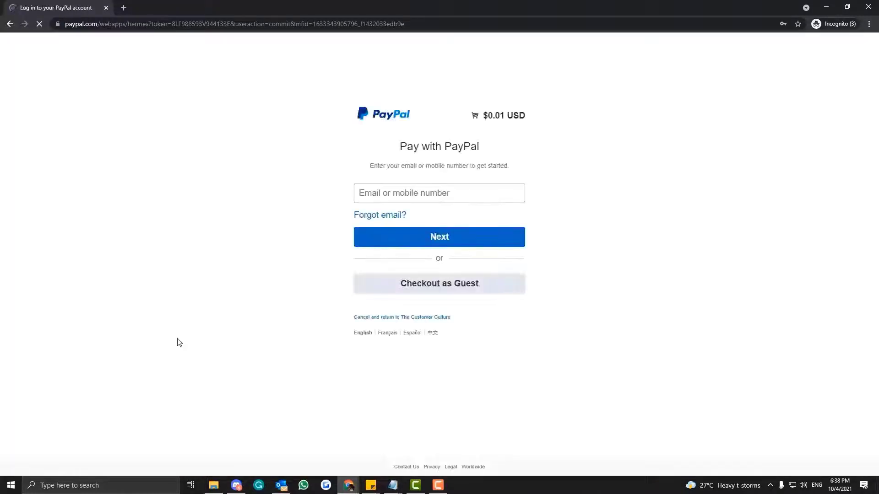
Log in to PayPal with the saved account email and password, and pay for the course with PayPal Balance
left_click(434, 185)
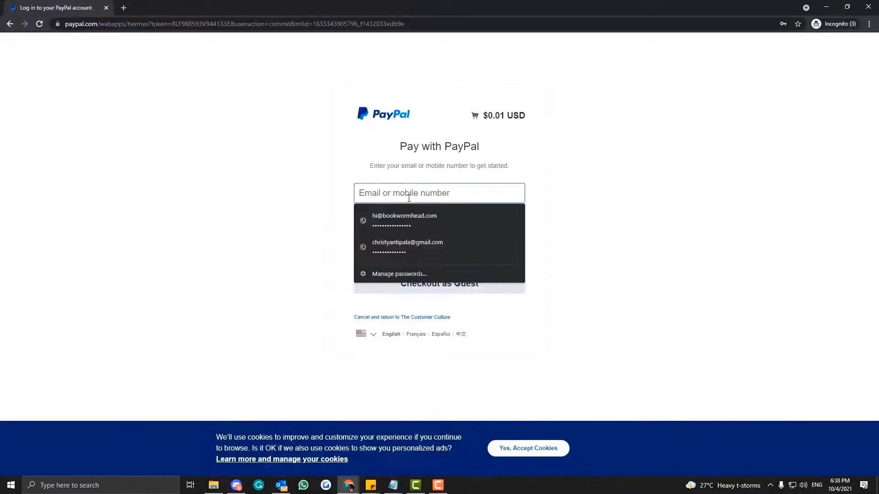
left_click(406, 218)
left_click(455, 236)
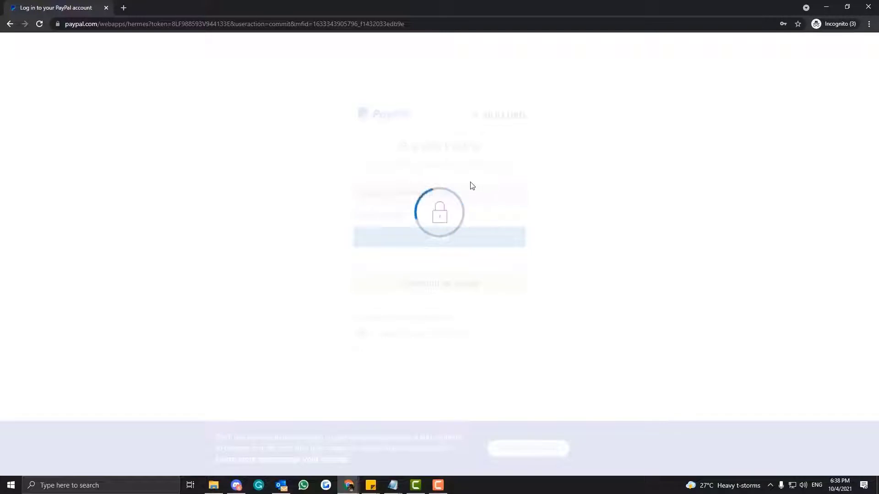
left_click(443, 261)
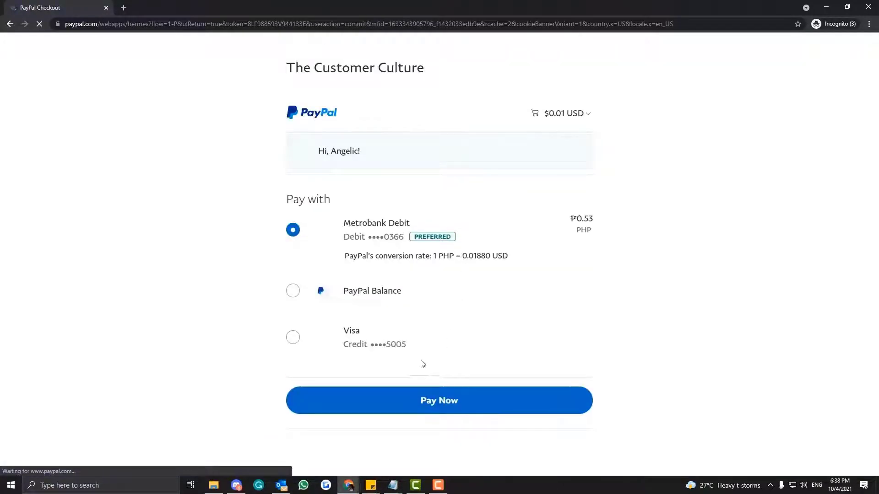
left_click(335, 296)
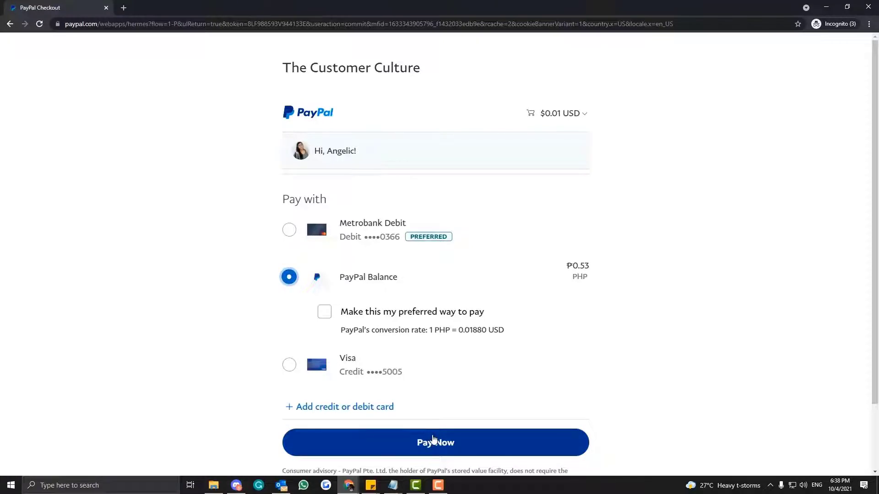
left_click(433, 440)
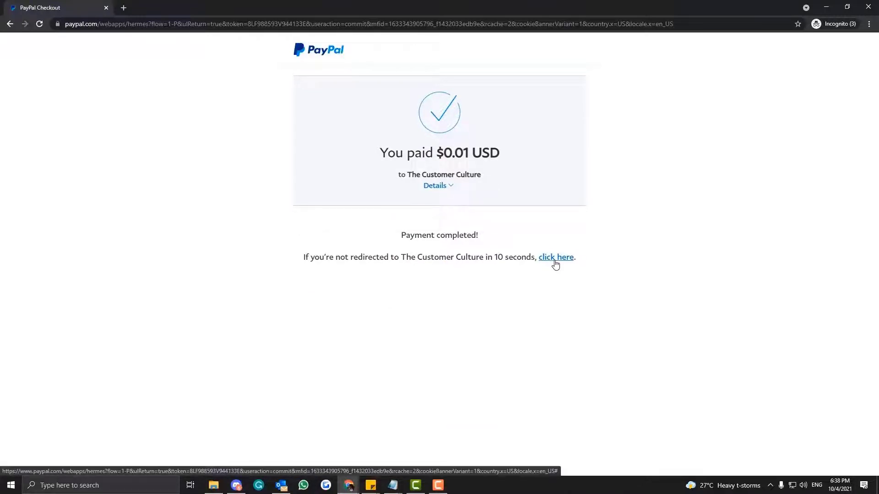
Expand the completed PayPal payment's details and follow the link back to the merchant site
left_click(438, 187)
scroll(503, 320, "down", 1)
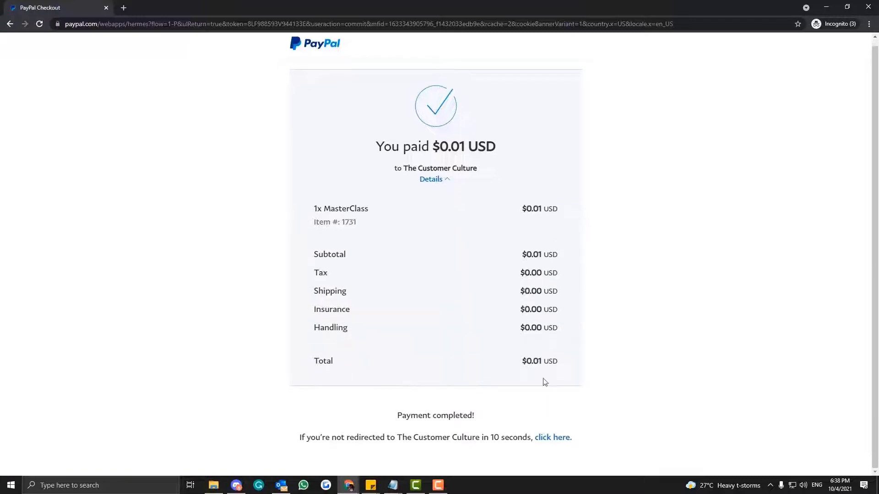
left_click(556, 439)
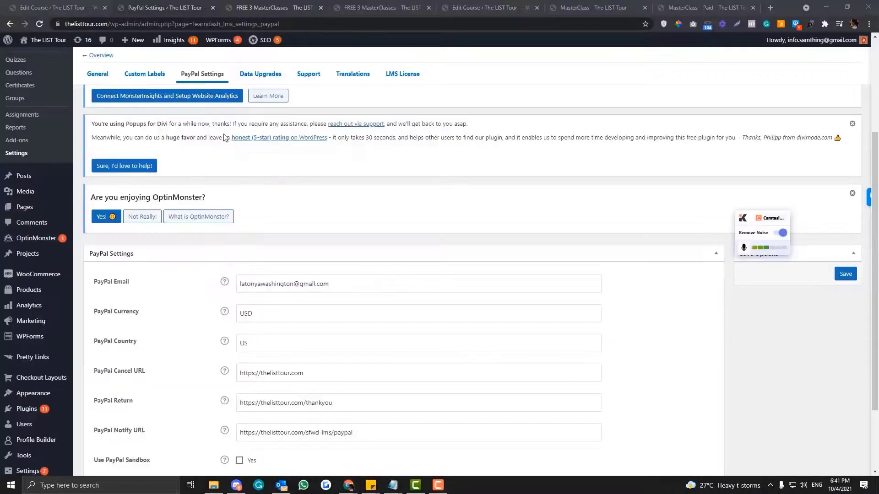
Copy the PayPal Return address from LearnDash's PayPal Settings
scroll(226, 138, "up", 3)
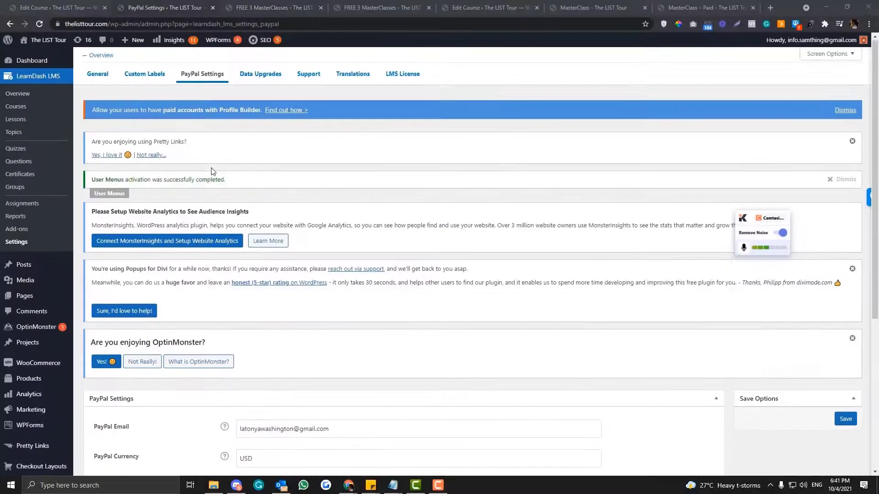
scroll(212, 172, "down", 5)
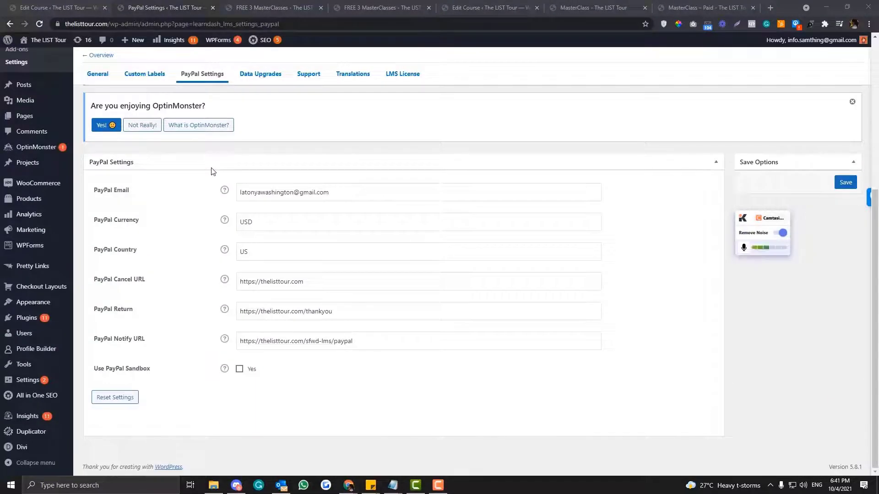
left_click_drag(349, 311, 235, 313)
key("ctrl+c")
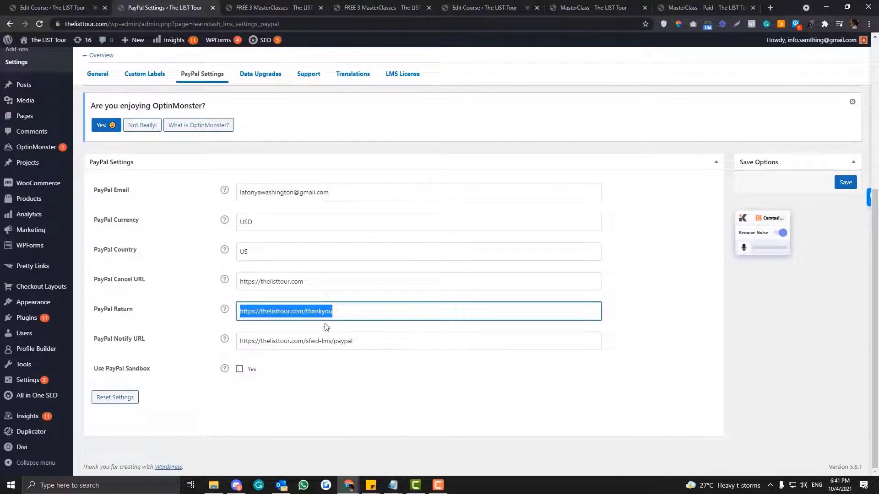
left_click(285, 9)
key("ctrl+l")
key("ctrl+v")
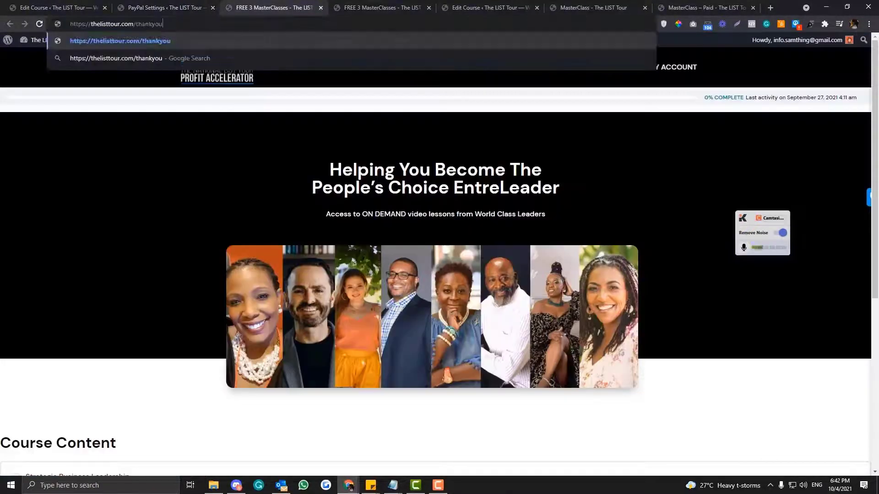
key("Escape")
left_click(593, 7)
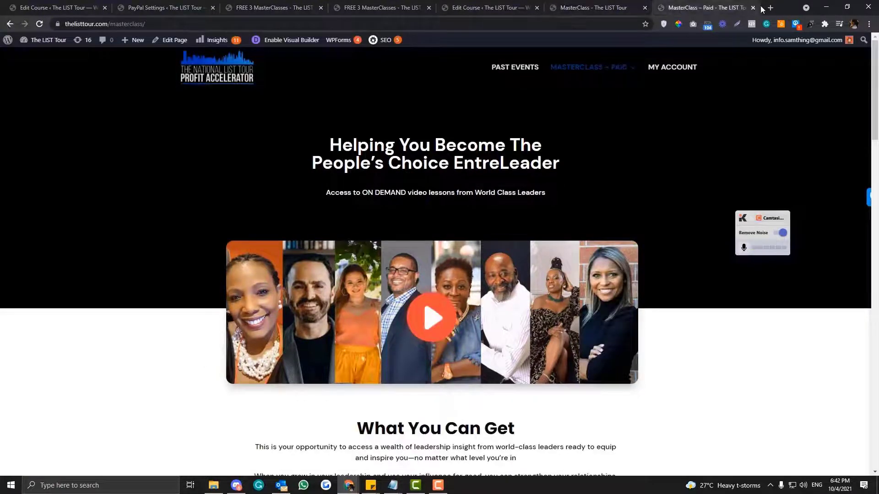
Open the copied thelisttour.com/thankyou address in a new browser tab and place that tab beside PayPal Settings
left_click(770, 8)
key("ctrl+v")
key("Return")
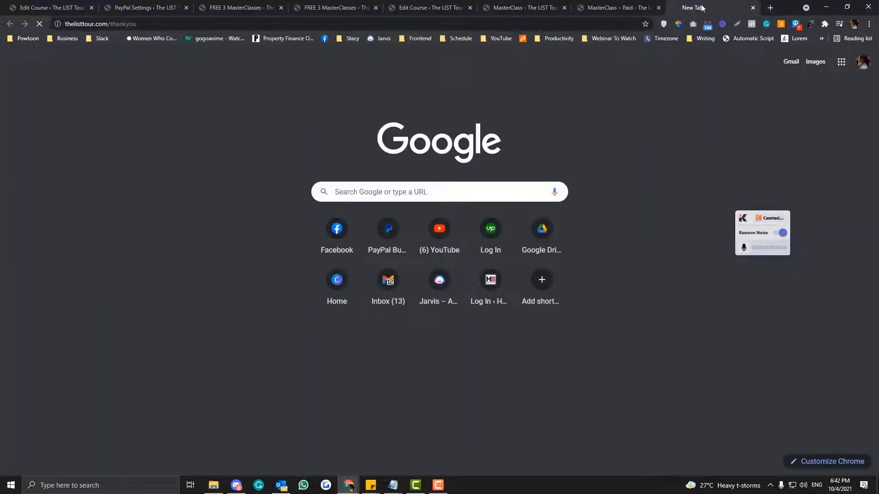
left_click_drag(718, 8, 232, 4)
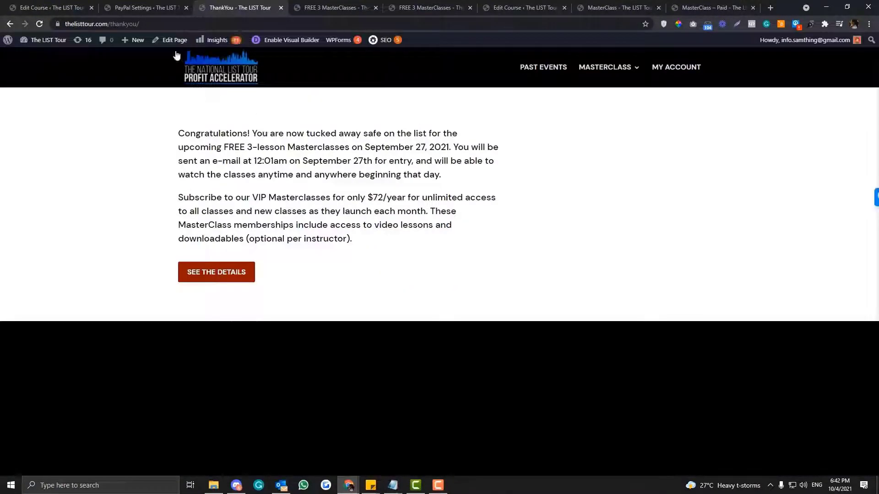
Return to PayPal Settings and highlight the thankyou ending of the PayPal Return address
left_click(137, 10)
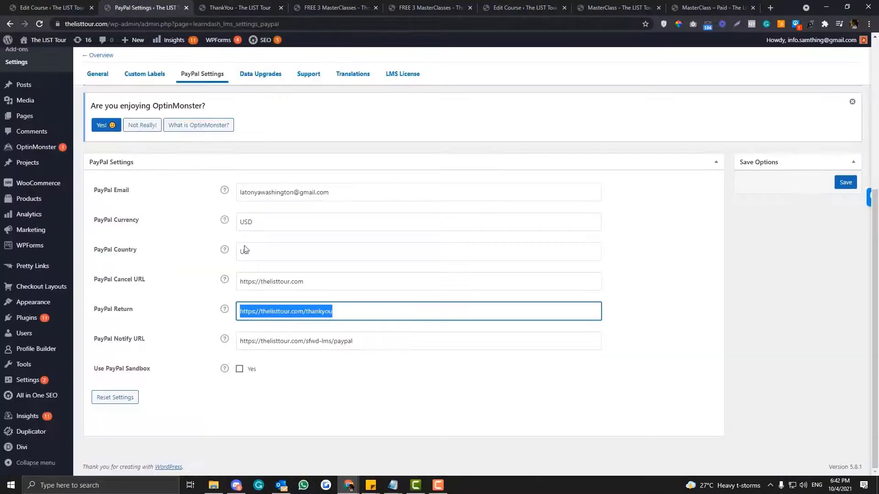
left_click(313, 311)
double_click(316, 311)
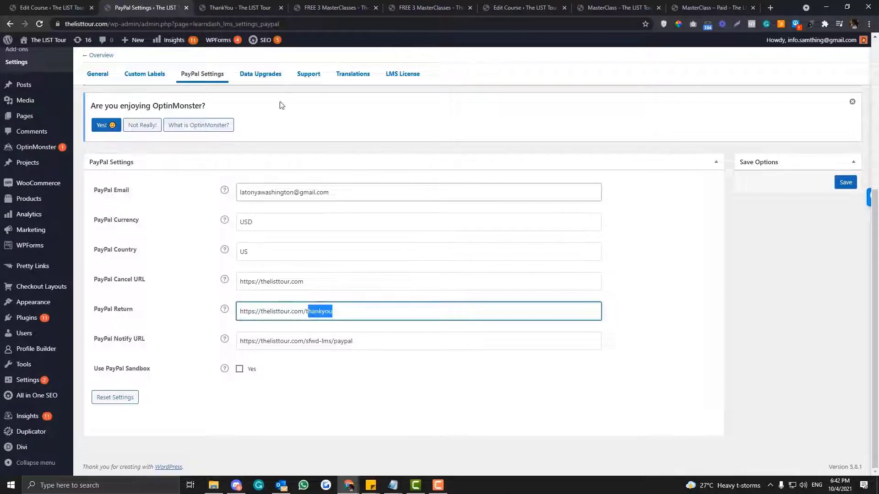
Open the site's My Account page from the thank-you page and look through its course list
left_click(252, 8)
left_click(669, 67)
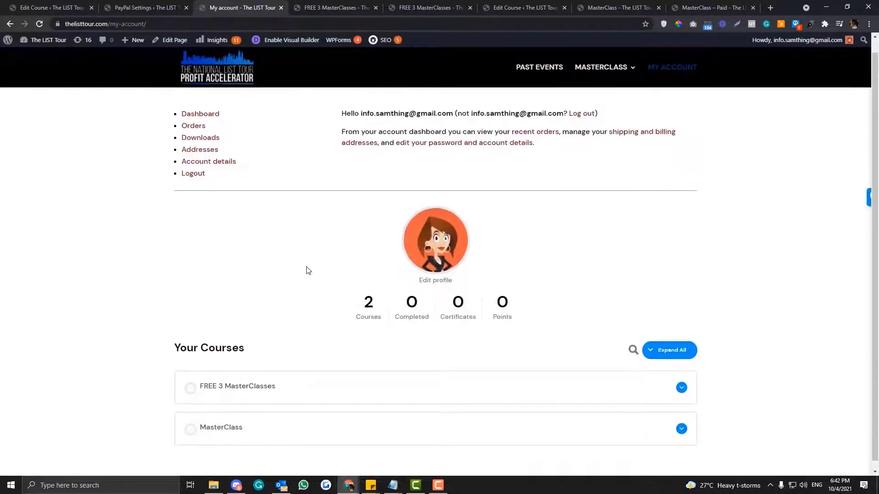
scroll(306, 274, "down", 1)
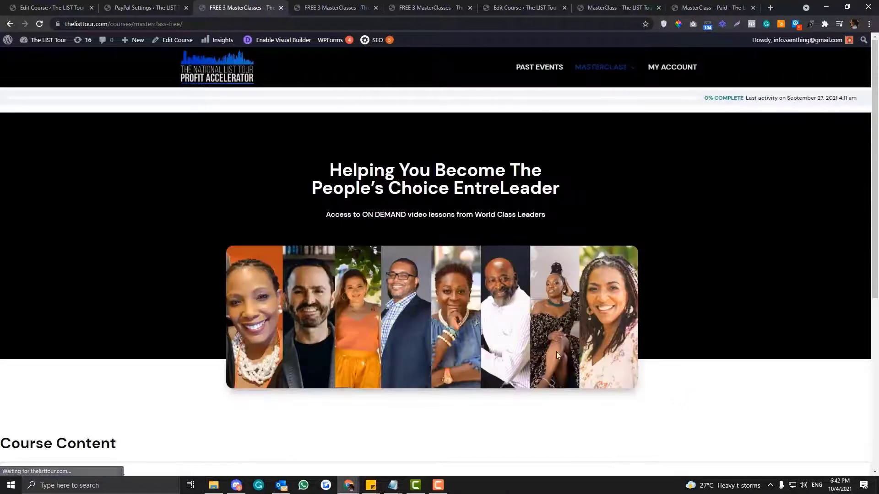
scroll(527, 348, "down", 6)
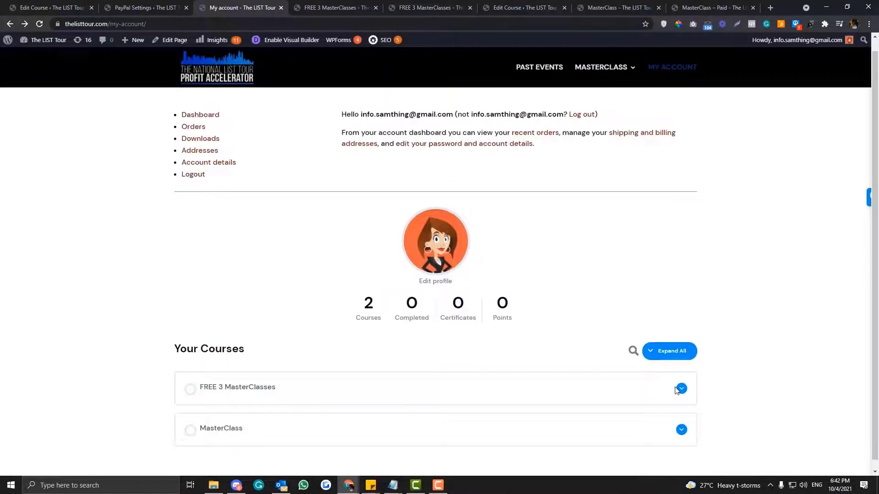
left_click(186, 25)
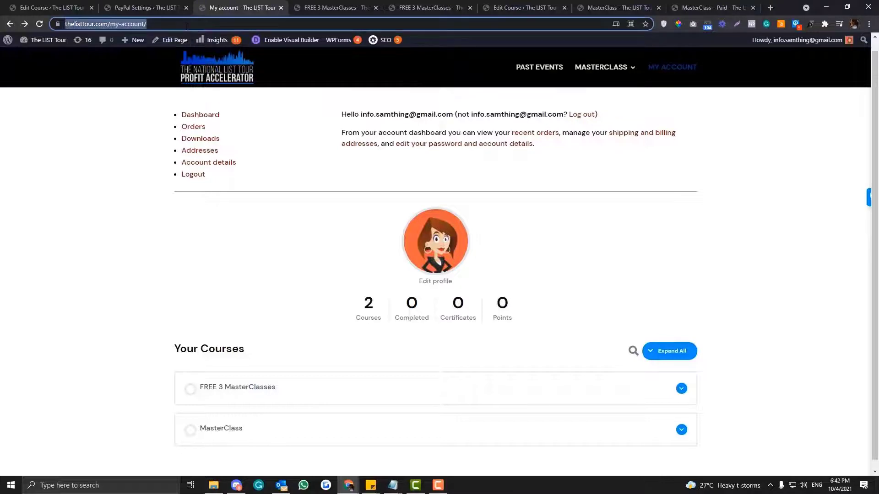
key("ctrl+c")
left_click(156, 6)
triple_click(343, 314)
key("ctrl+v")
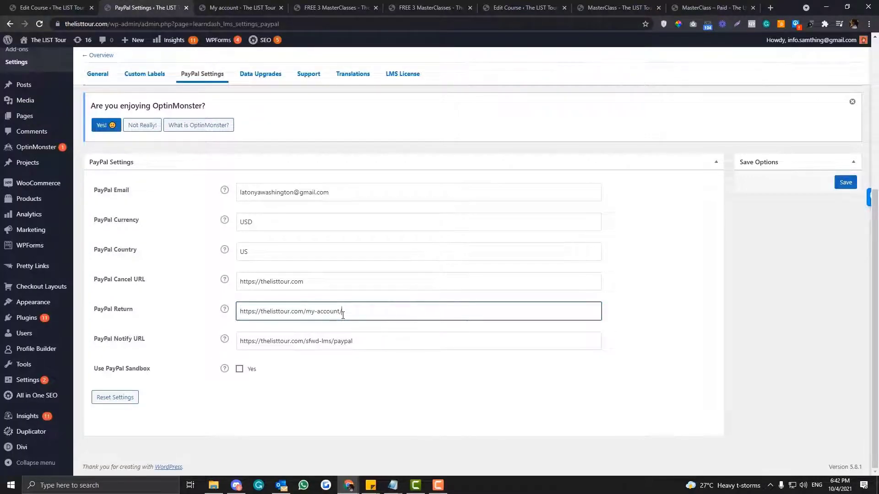
left_click(845, 183)
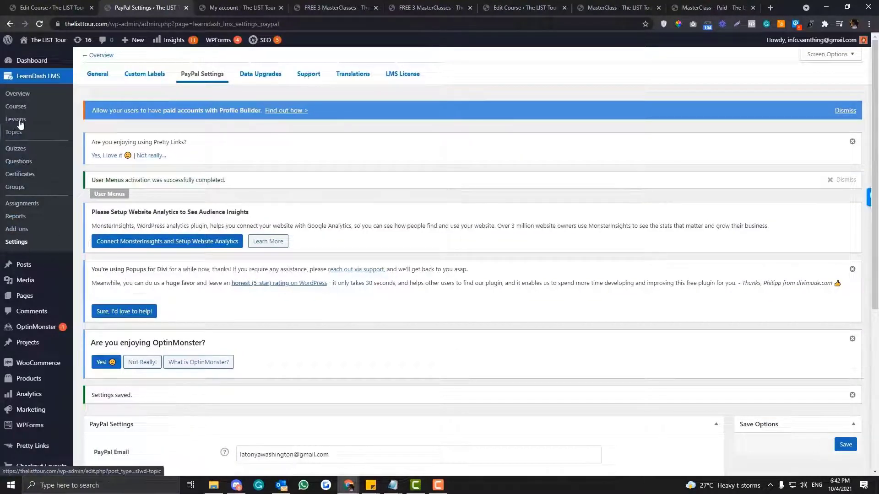
Reopen PayPal Settings from the LearnDash settings and check the saved PayPal Return address
left_click(22, 242)
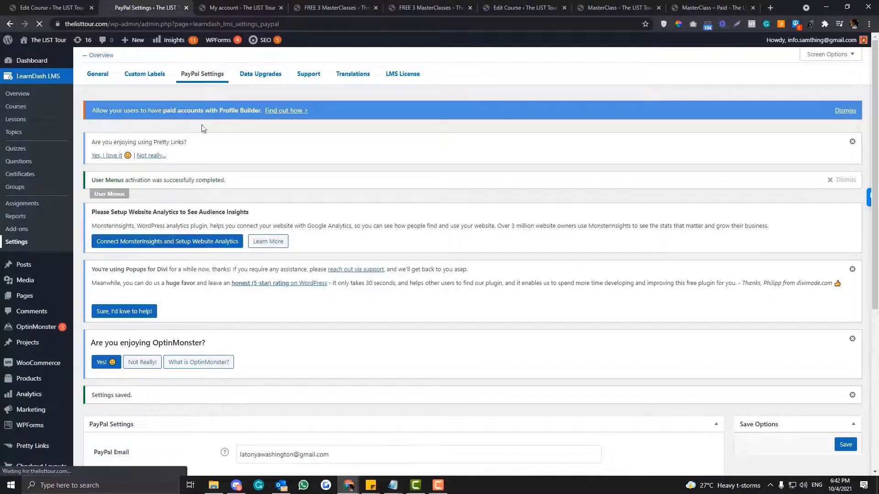
left_click(211, 75)
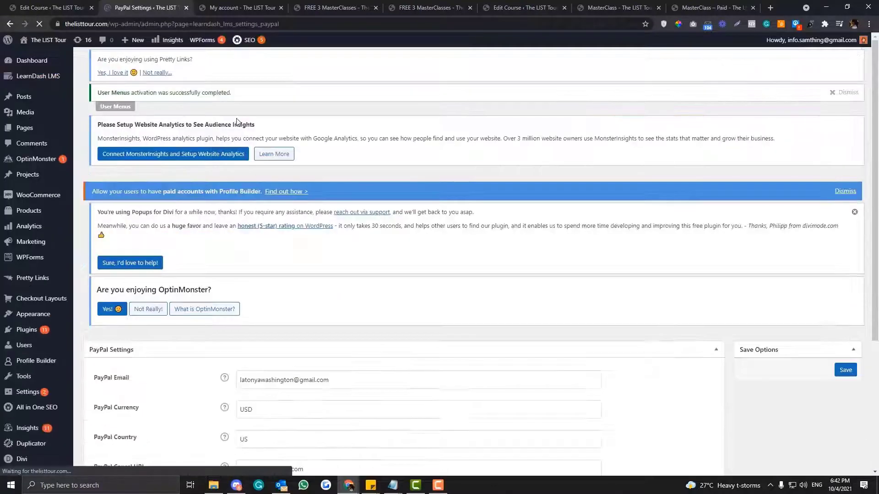
scroll(242, 204, "down", 3)
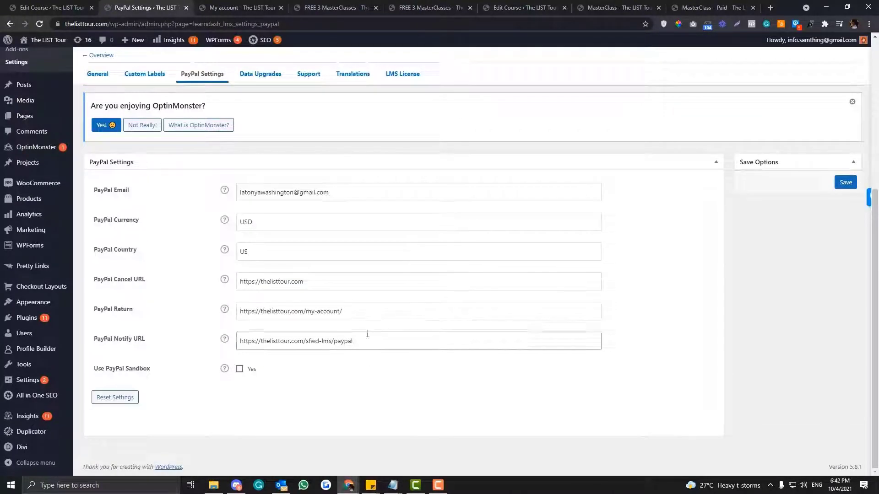
left_click_drag(349, 311, 185, 316)
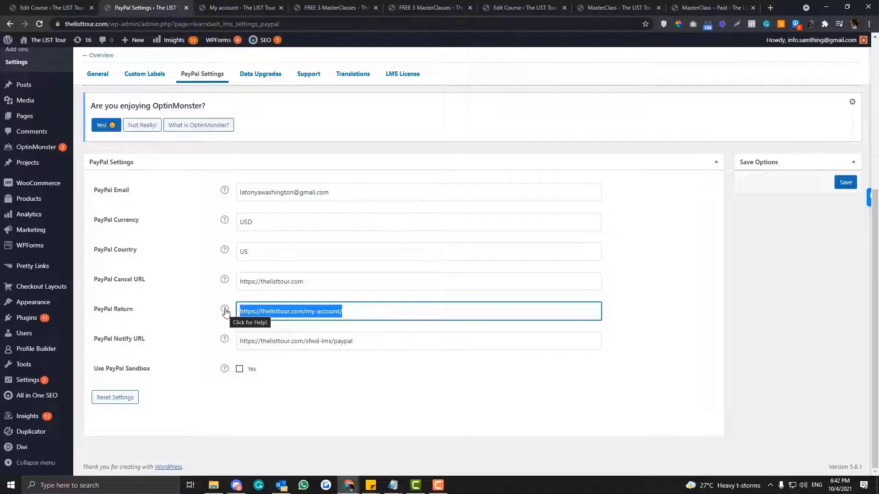
Go back to the My Account page and open its WordPress page editor in a new tab
key("ctrl+Tab")
left_click(664, 69)
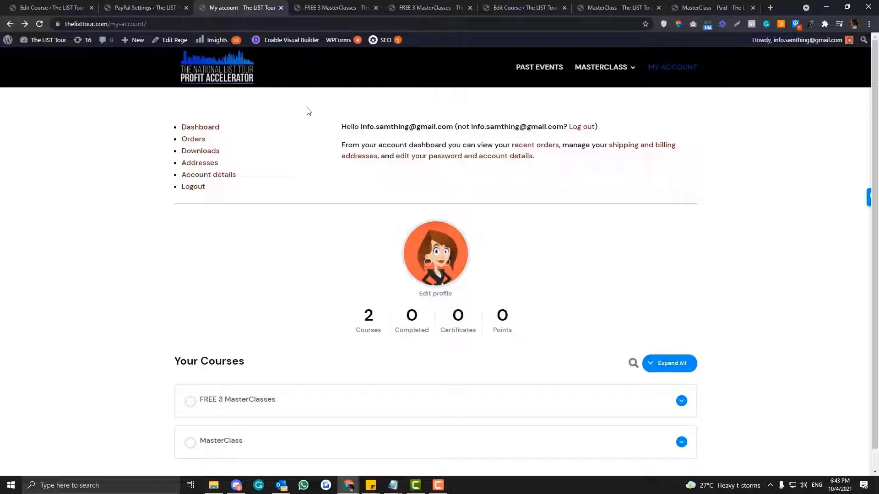
right_click(171, 47)
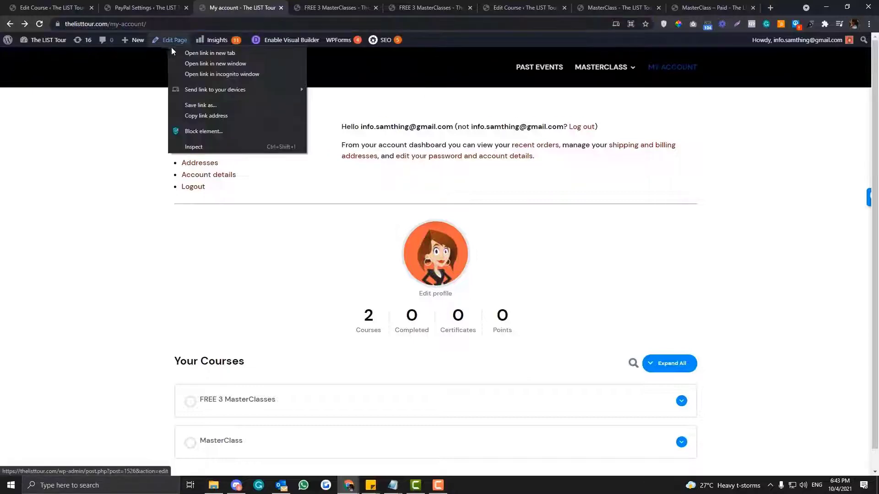
left_click(209, 53)
left_click(255, 7)
left_click(295, 3)
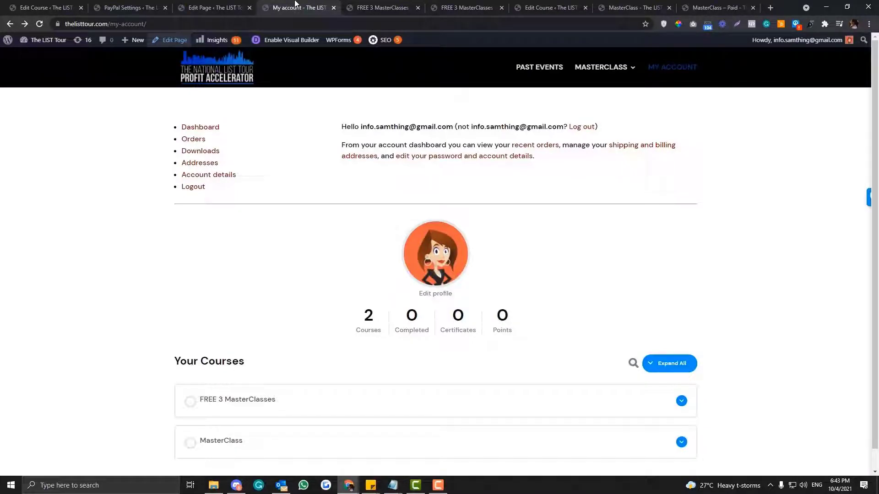
left_click(211, 7)
In the Divi Text module's body, delete the wp:shortcode comments and blank line, keeping [woocommerce_my_account], <hr> and [ld_profile]
scroll(373, 252, "down", 6)
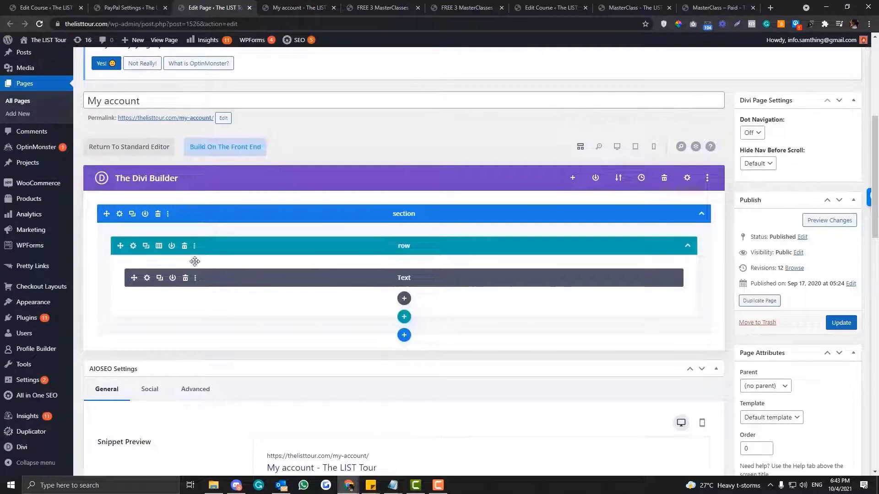
left_click(147, 278)
left_click_drag(660, 233, 602, 233)
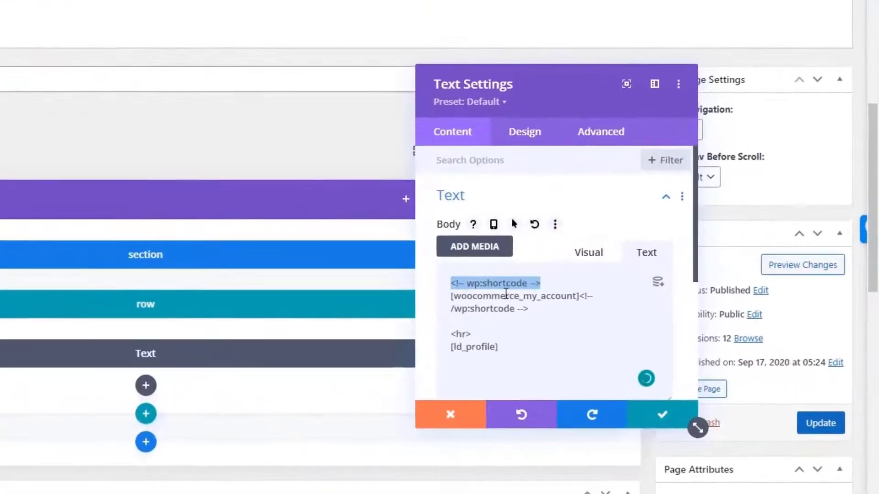
key("BackSpace")
left_click_drag(530, 296, 582, 284)
key("BackSpace")
left_click(454, 296)
key("BackSpace")
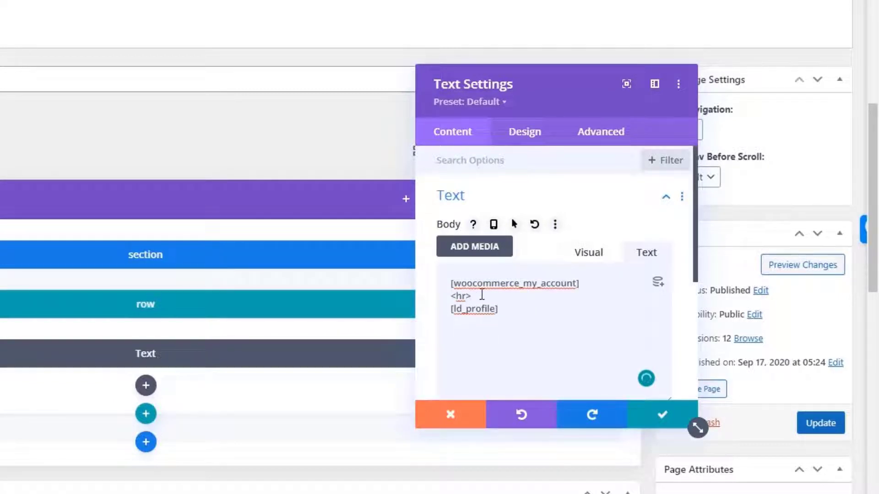
Review the [woocommerce_my_account] and [ld_profile] shortcodes in the Text module's body by highlighting them
left_click_drag(526, 315, 416, 317)
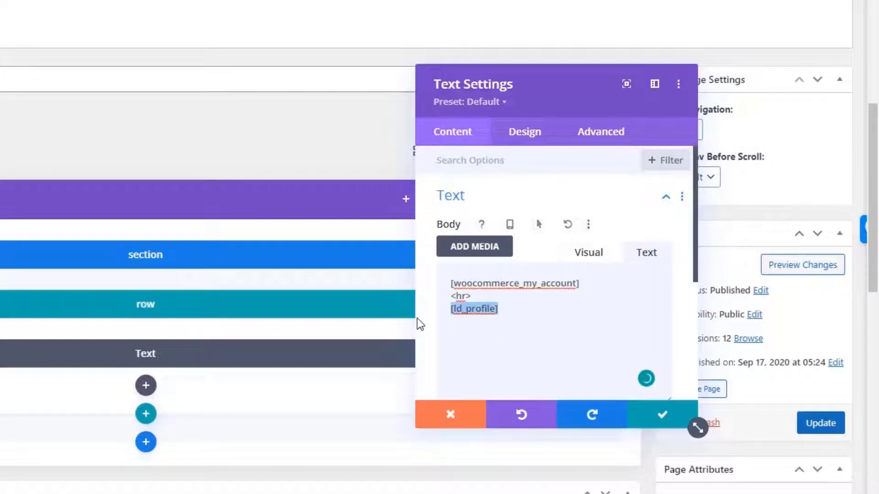
left_click(559, 329)
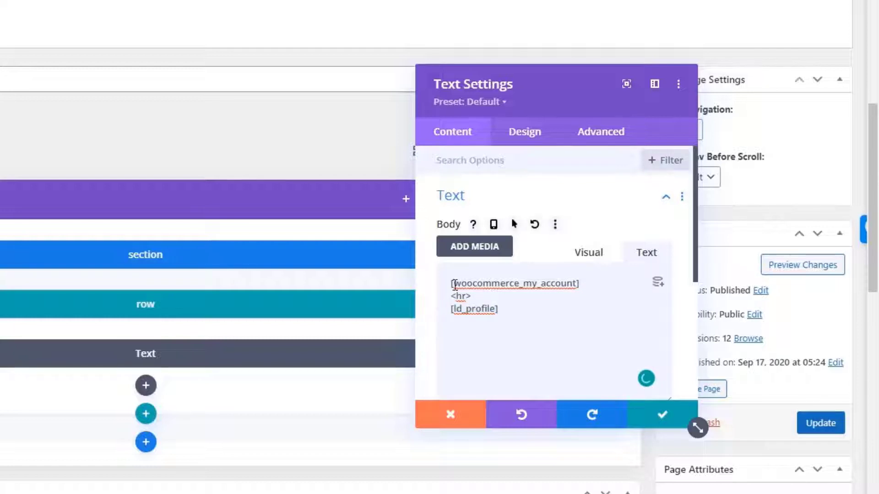
left_click_drag(451, 283, 582, 282)
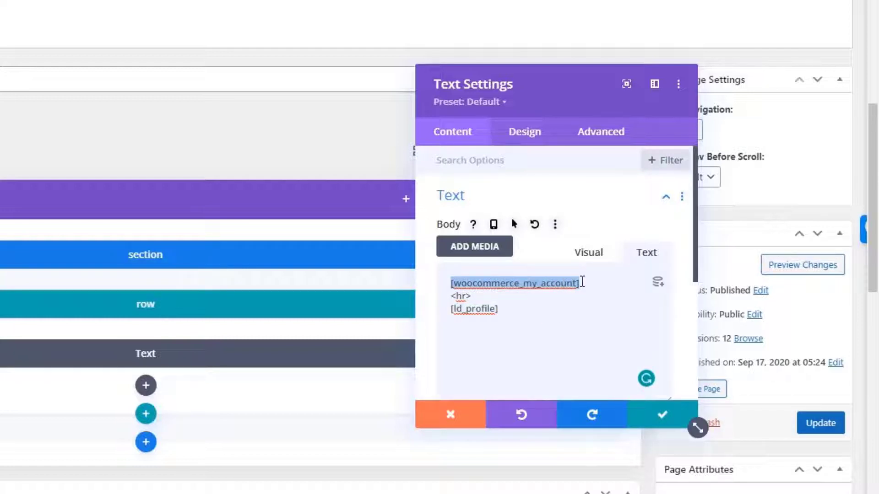
left_click_drag(518, 309, 438, 310)
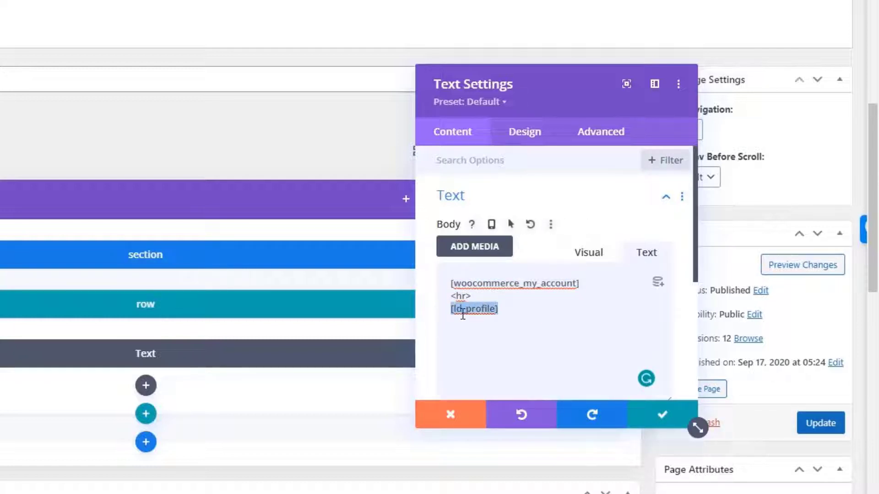
left_click_drag(528, 311, 438, 284)
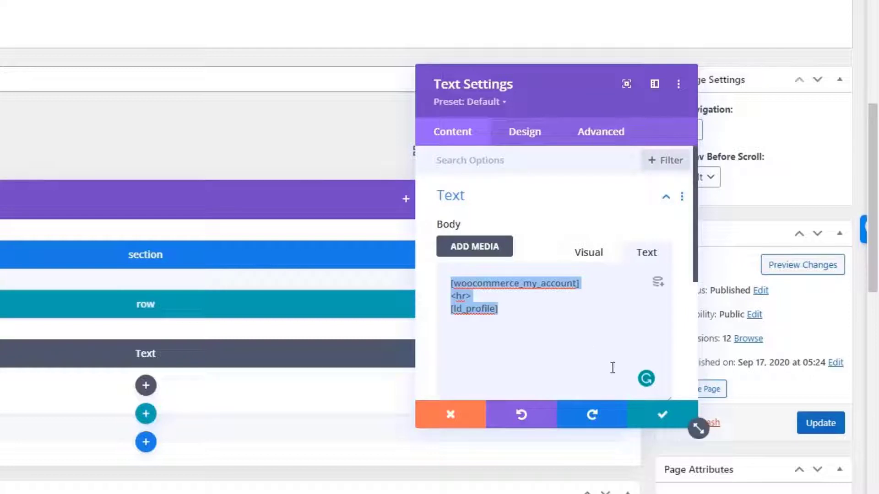
Save the Text module, update the page and look over the My Account page's profile and course sections
left_click(649, 416)
left_click(803, 425)
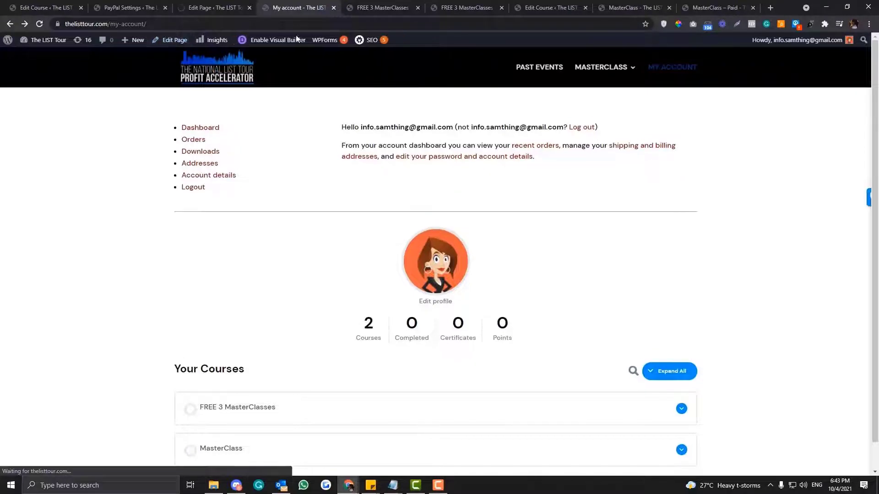
scroll(251, 149, "down", 1)
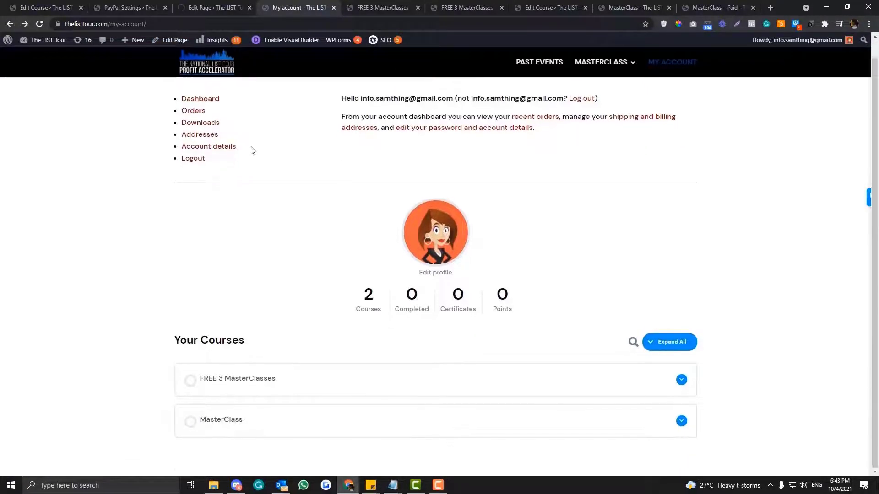
left_click_drag(401, 314, 426, 361)
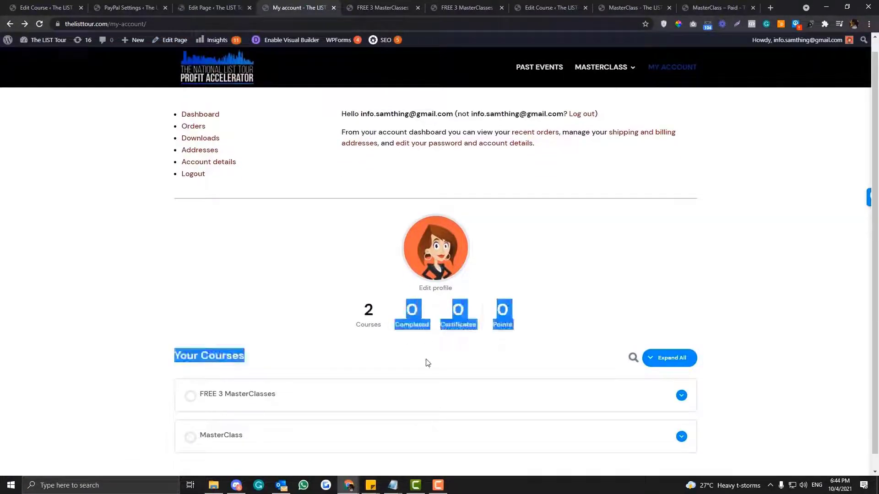
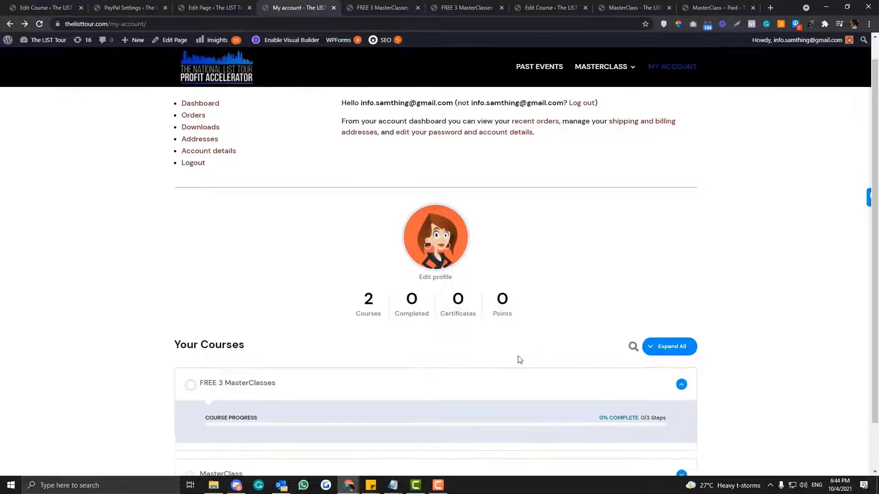
Expand the MasterClass entry under Your Courses to show its progress, and open the MasterClass course page
scroll(518, 359, "down", 1)
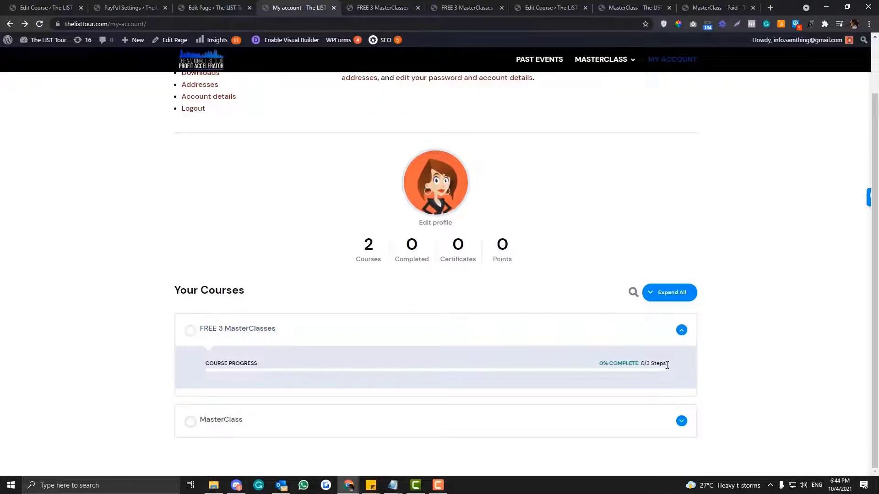
left_click(681, 421)
scroll(190, 357, "down", 1)
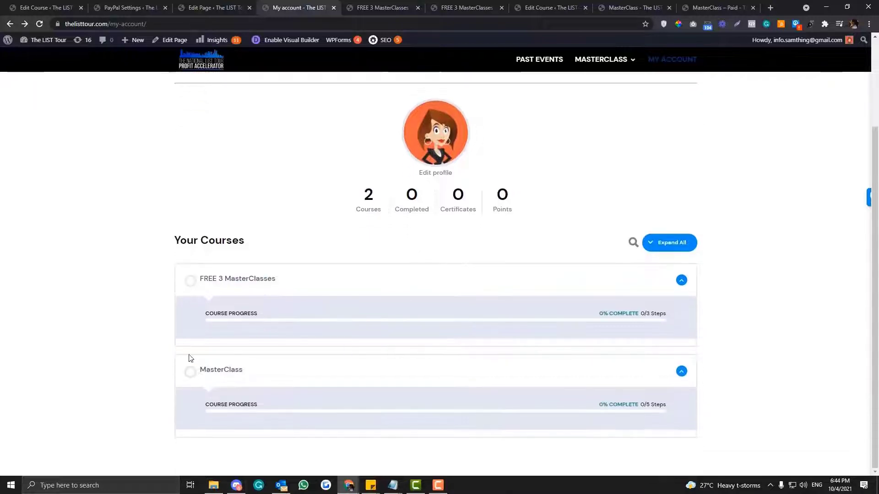
left_click(237, 372)
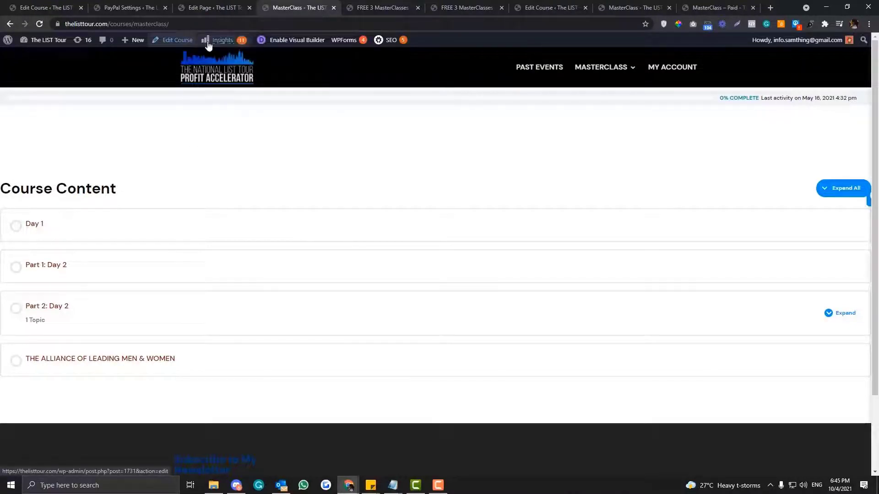
Open the MasterClass course editor in a new tab, place that tab before the course page's tab, and return to the course page
middle_click(176, 40)
left_click_drag(345, 3, 270, 5)
left_click(347, 4)
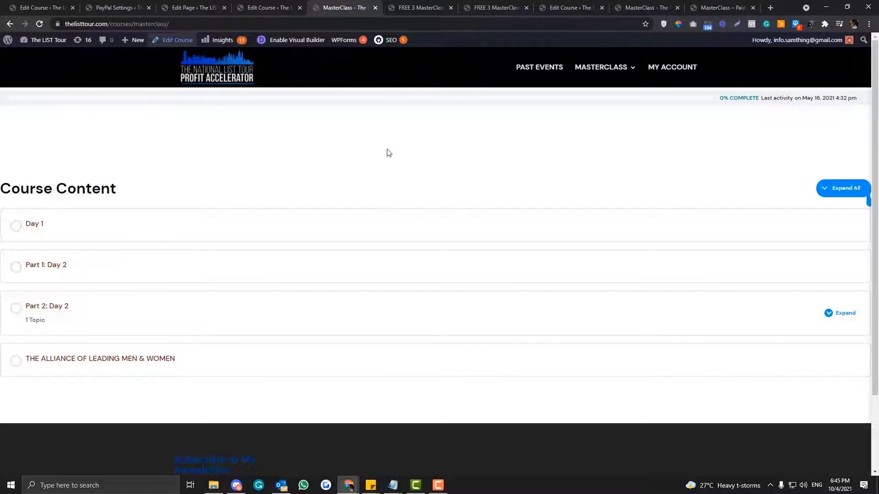
Look over the MasterClass course page's blank area and Course Content list, comparing it with the course editor
scroll(222, 264, "down", 1)
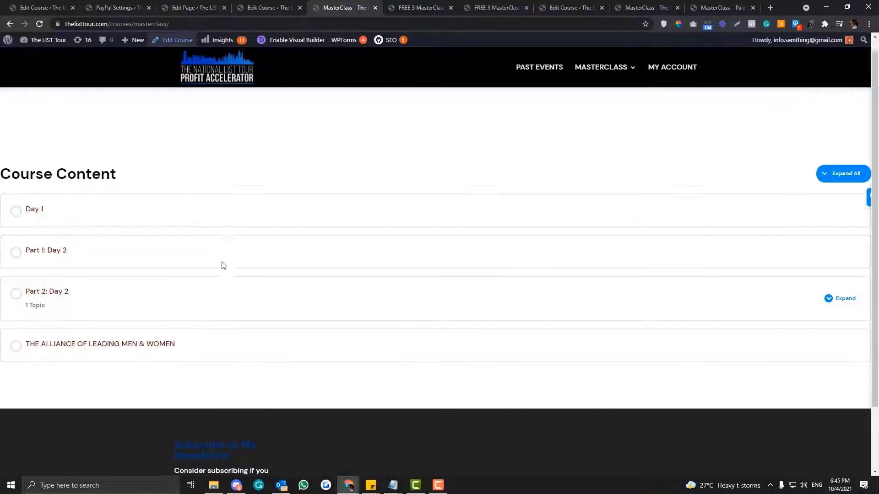
scroll(222, 265, "up", 1)
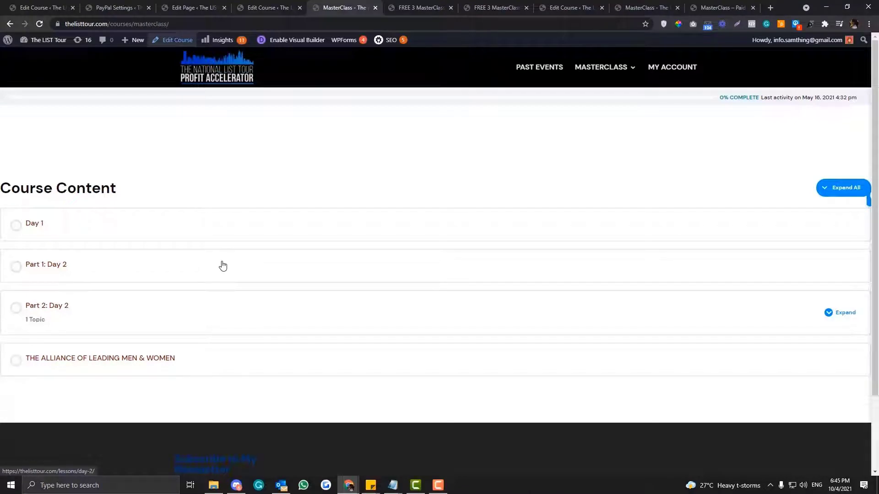
left_click(247, 9)
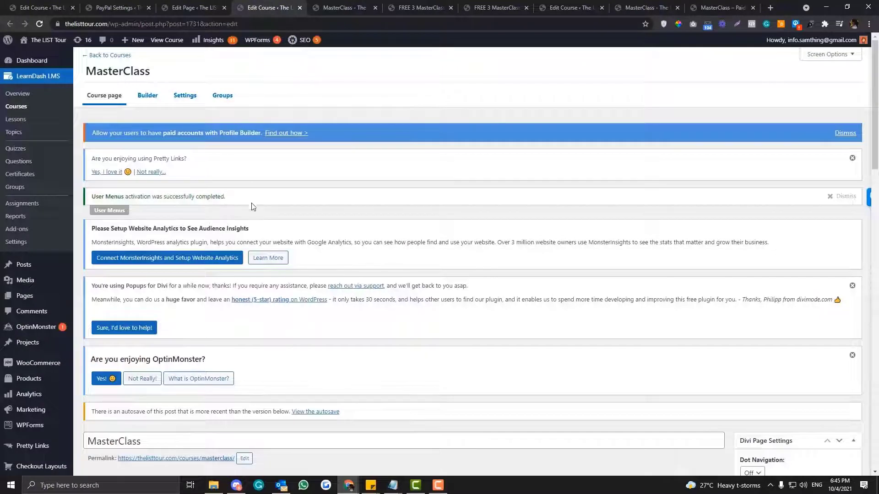
left_click(342, 10)
scroll(272, 151, "down", 1)
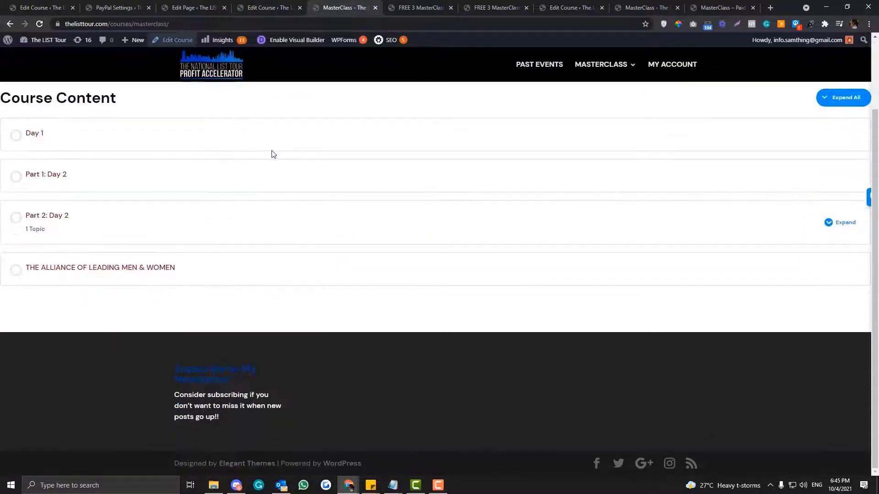
scroll(273, 155, "up", 1)
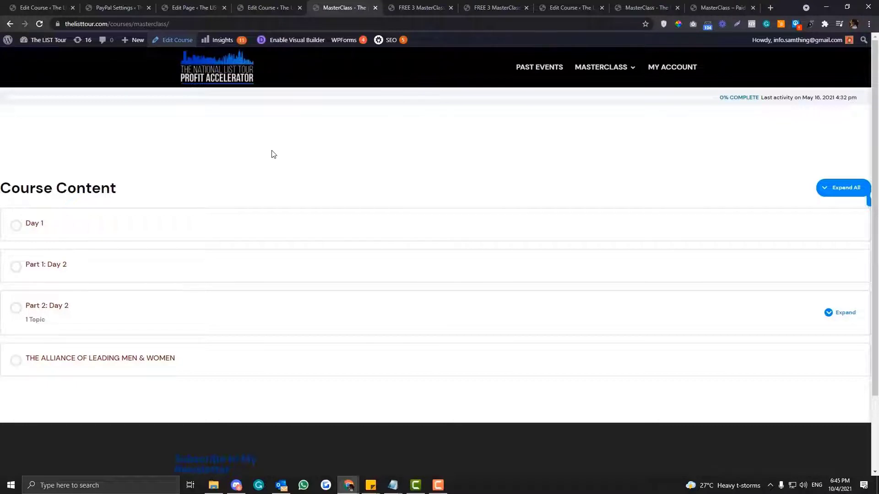
scroll(273, 154, "down", 3)
scroll(267, 173, "up", 3)
scroll(190, 190, "down", 2)
scroll(189, 190, "up", 2)
In the MasterClass course editor, insert a single-column row in the Divi section and add an Image module to it
left_click(283, 7)
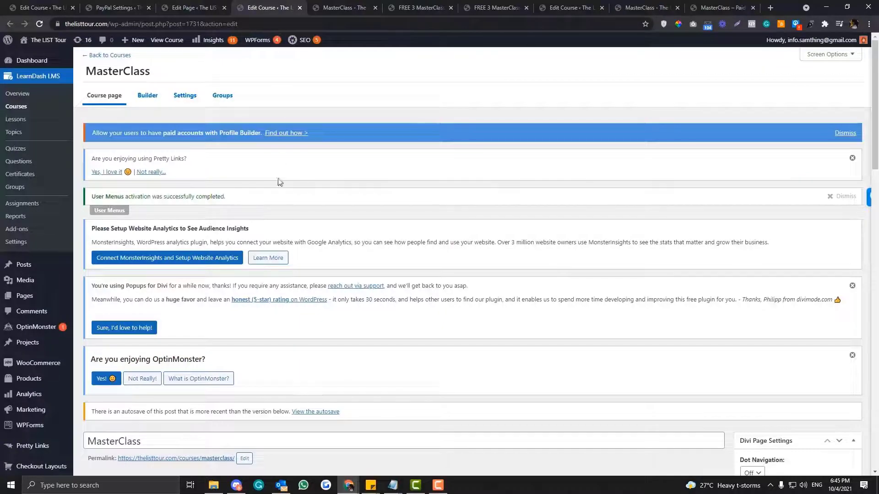
scroll(277, 183, "down", 8)
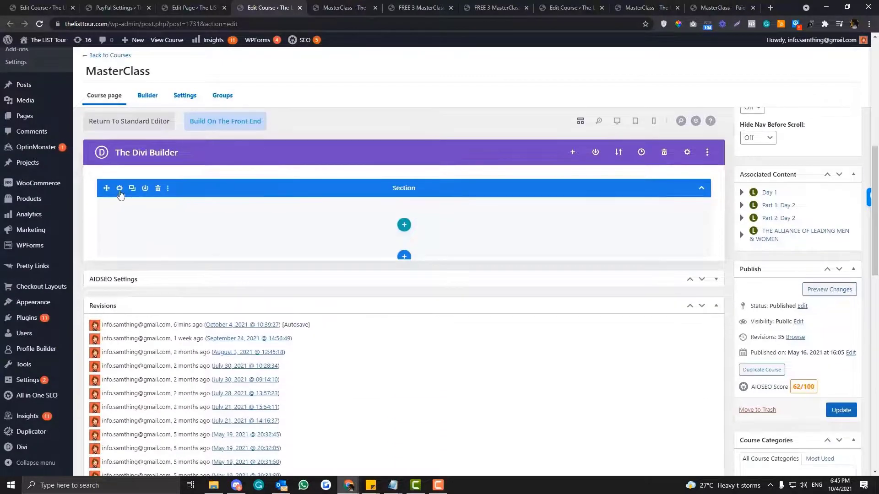
left_click(403, 226)
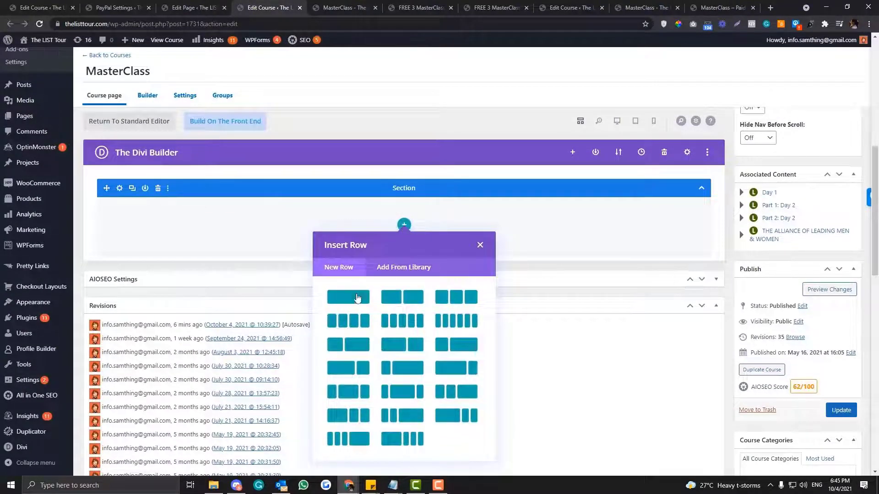
left_click(348, 296)
type("image")
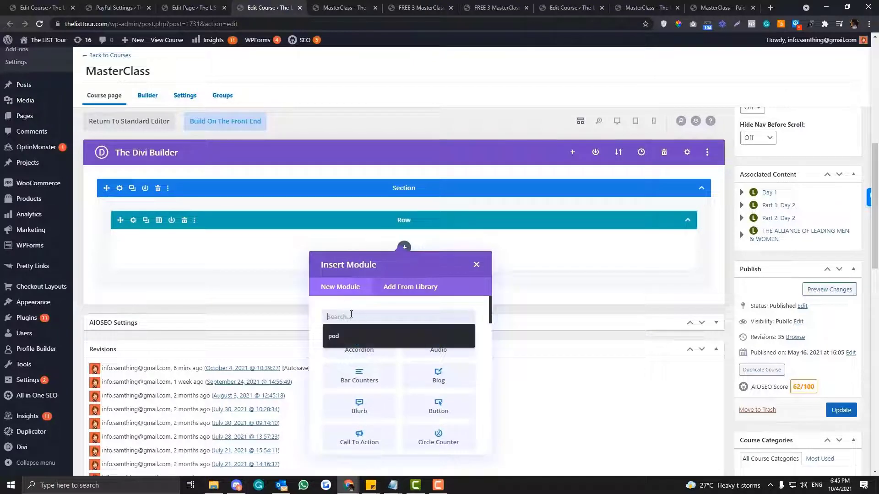
left_click(376, 341)
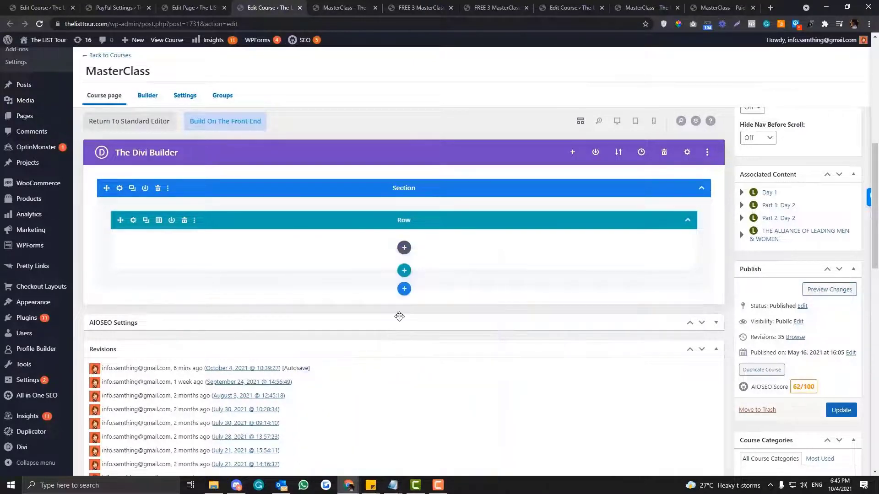
Choose the listtour-speakers picture from the media library as the Image module's image
left_click(659, 233)
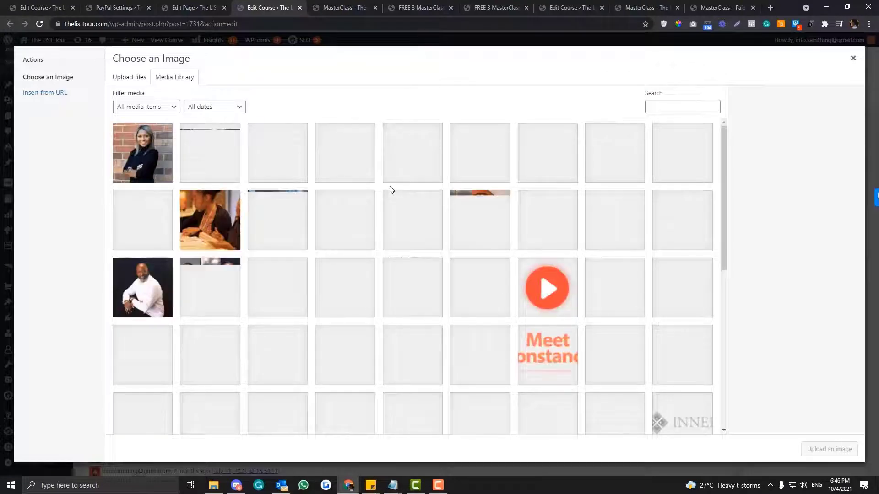
scroll(390, 191, "down", 7)
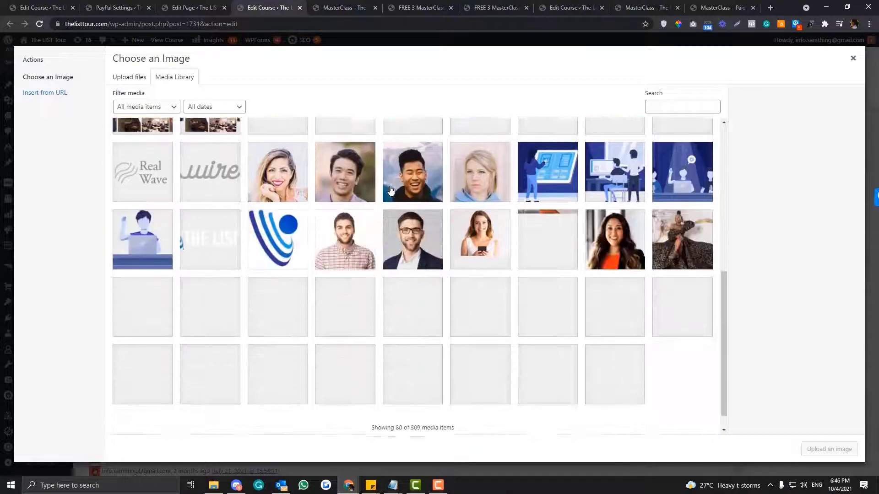
scroll(390, 190, "up", 8)
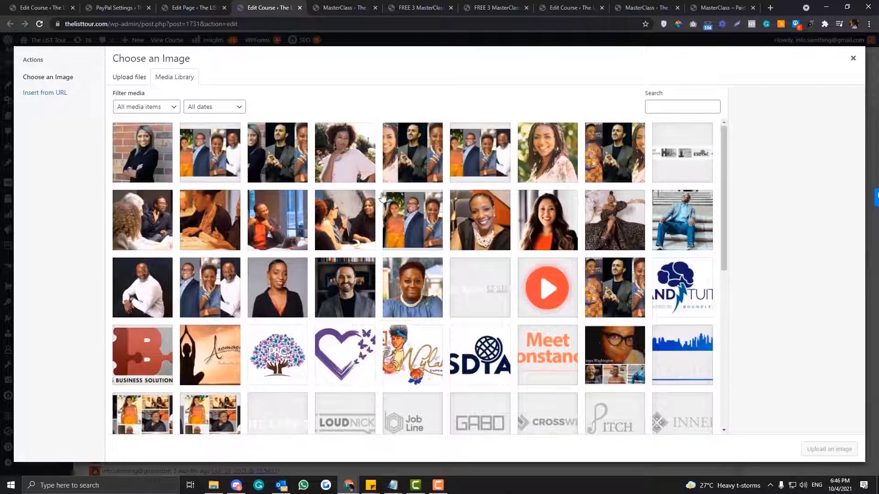
left_click(207, 284)
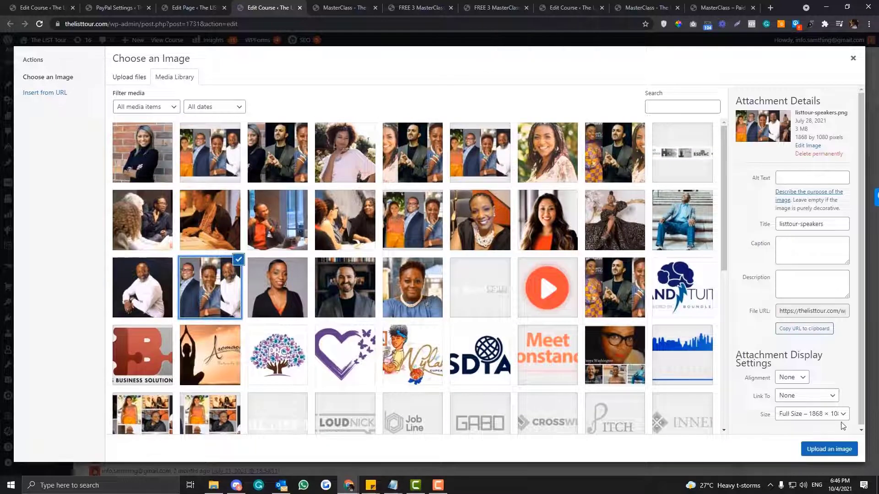
left_click(824, 451)
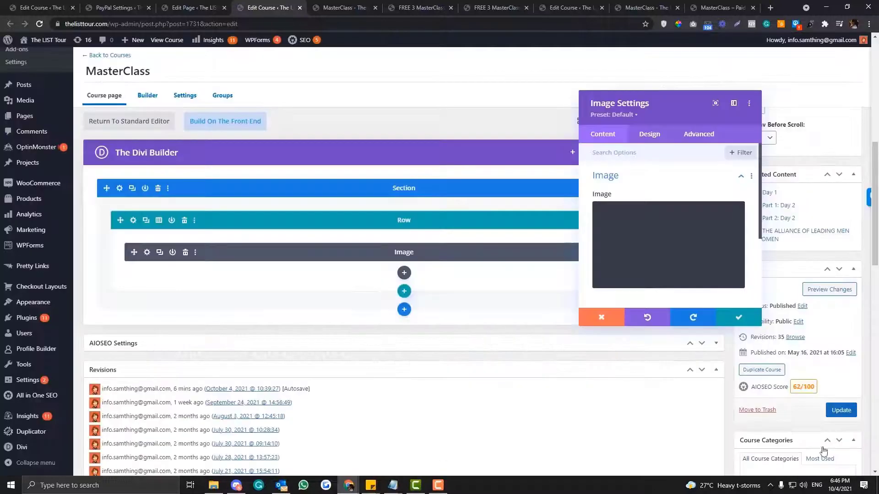
Set the image's border to 15px rounded corners on all sides, save the module and update the course
left_click(649, 133)
left_click(647, 257)
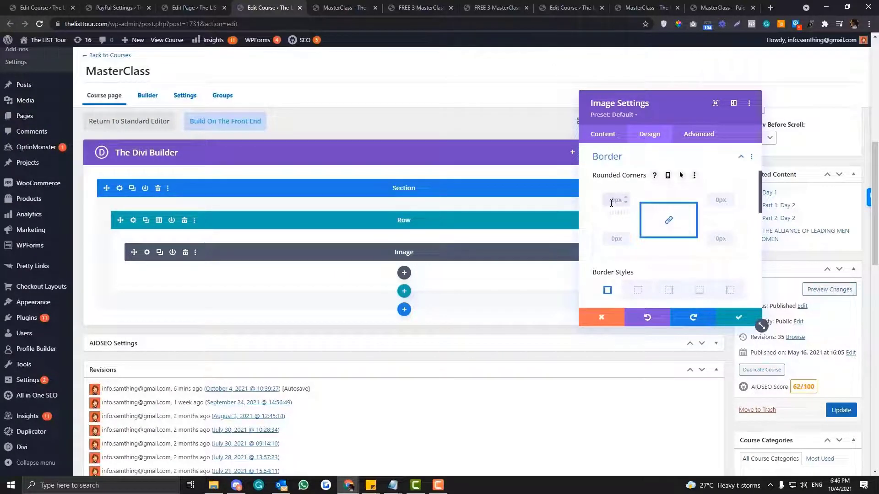
type("15px")
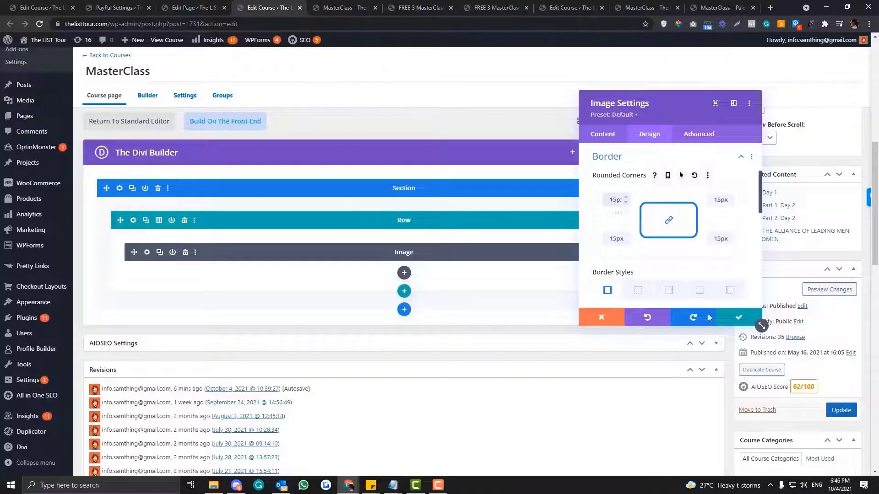
left_click(738, 318)
left_click(841, 411)
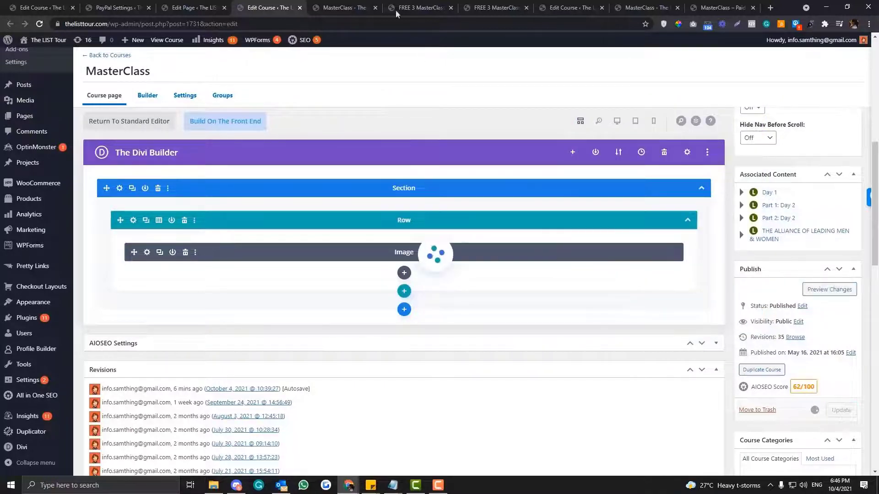
Reload the MasterClass course page and examine the new speakers image above the Course Content list
left_click(343, 7)
left_click(331, 24)
key("Return")
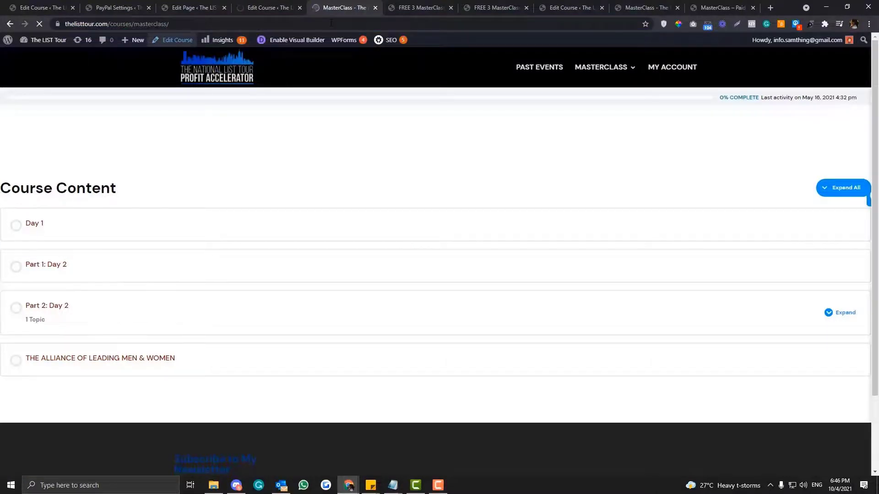
scroll(320, 130, "down", 3)
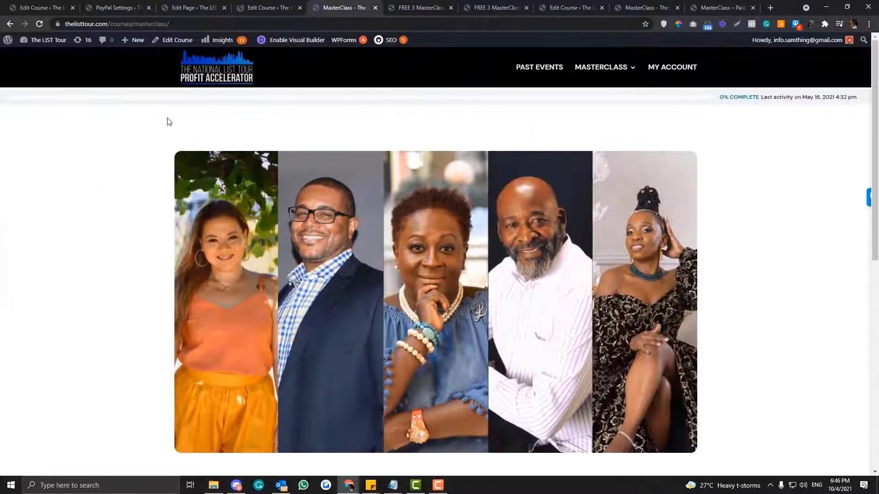
scroll(174, 125, "down", 5)
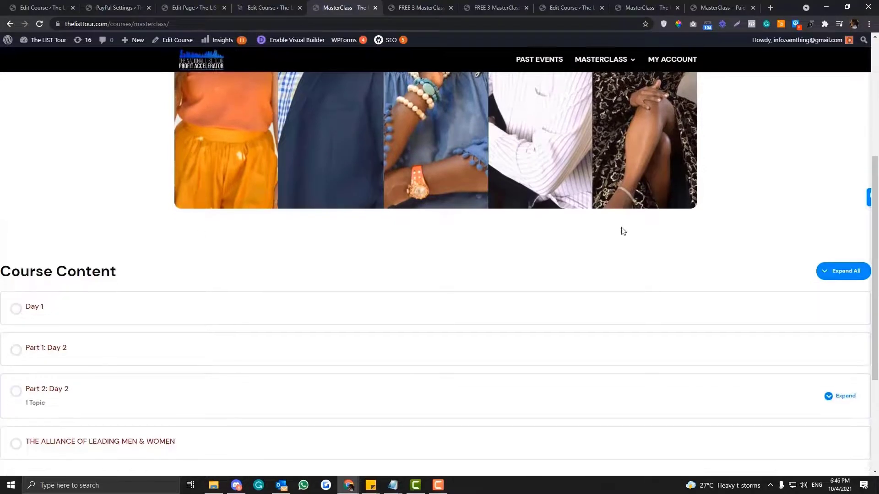
scroll(277, 214, "down", 1)
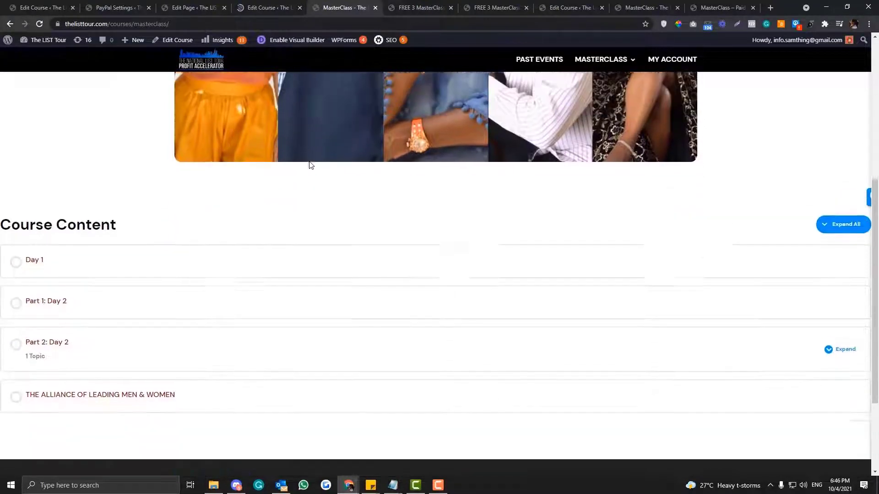
scroll(308, 161, "up", 5)
scroll(309, 161, "down", 4)
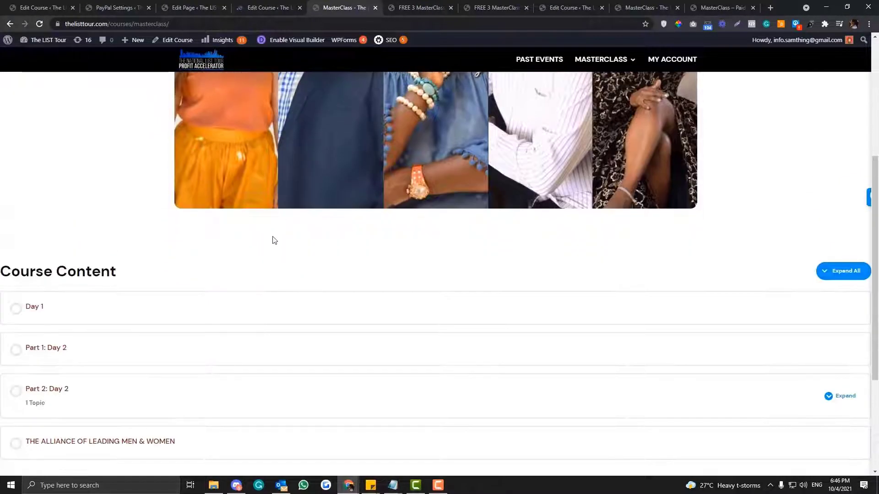
scroll(488, 239, "up", 6)
scroll(488, 238, "up", 1)
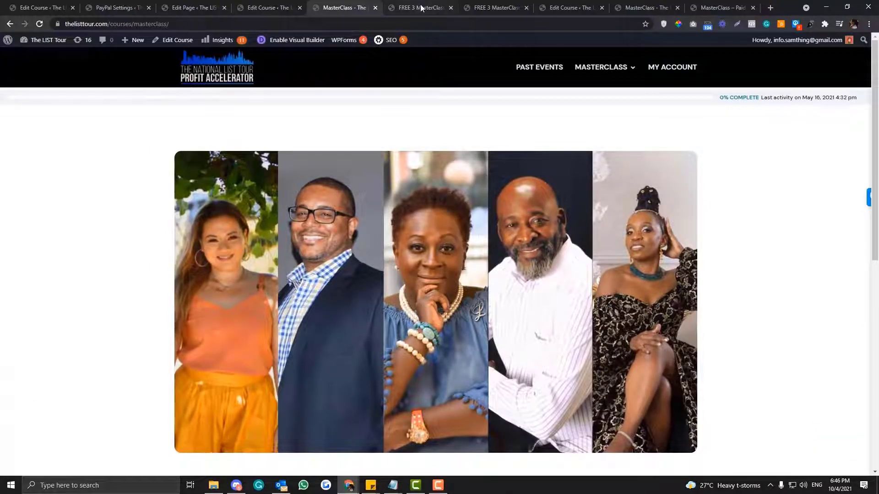
scroll(279, 187, "down", 3)
scroll(280, 187, "up", 3)
scroll(279, 187, "down", 4)
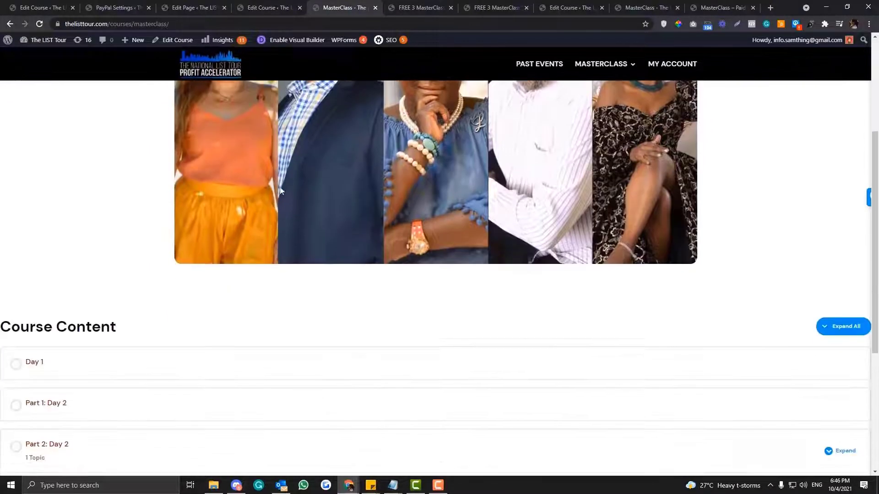
double_click(479, 281)
Return to the MasterClass course editor and add a Text module below the Image module
key("ctrl+shift+Tab")
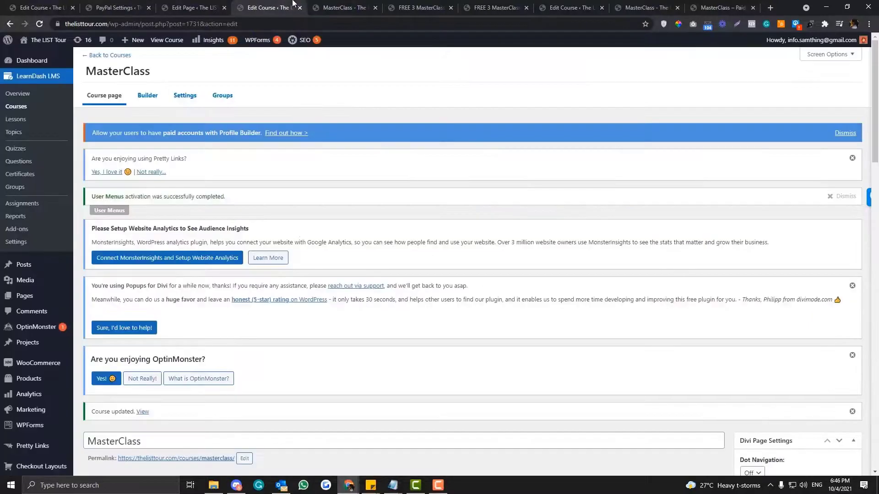
scroll(300, 255, "down", 5)
left_click(403, 273)
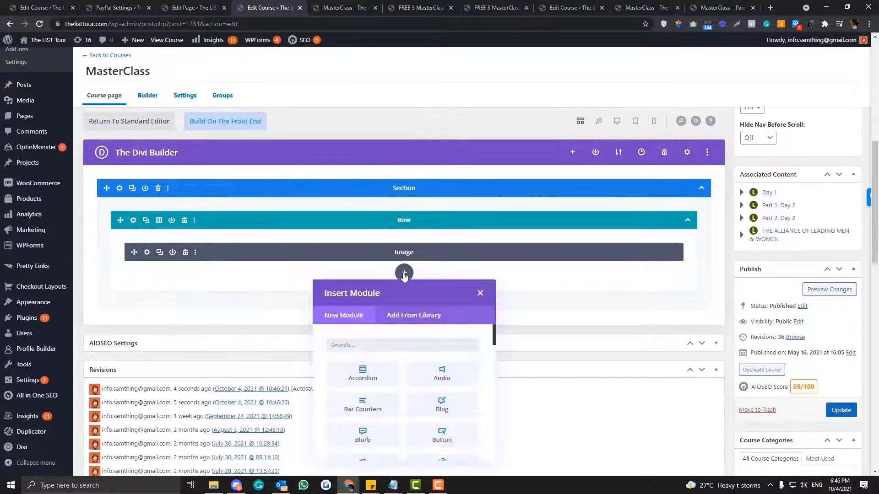
type("text")
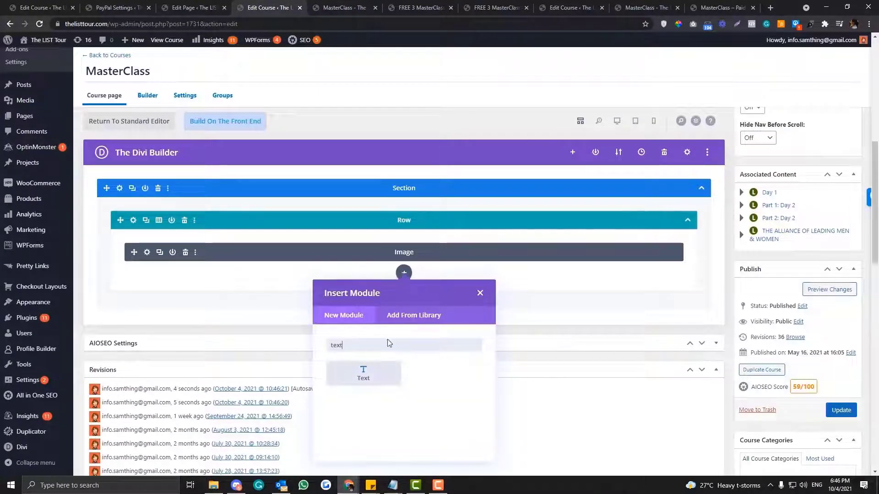
left_click(363, 373)
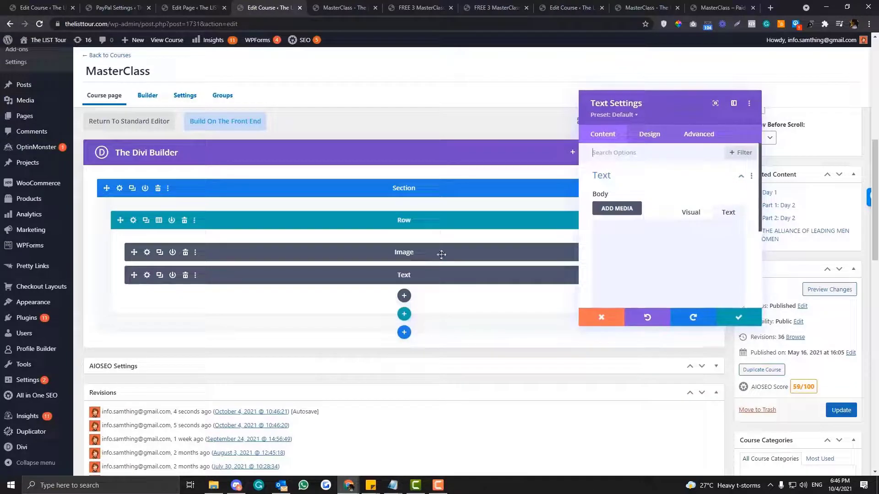
Switch to the FREE 3 MasterClasses course page and open the site logo's link in a new tab
left_click(407, 4)
right_click(249, 78)
left_click(265, 83)
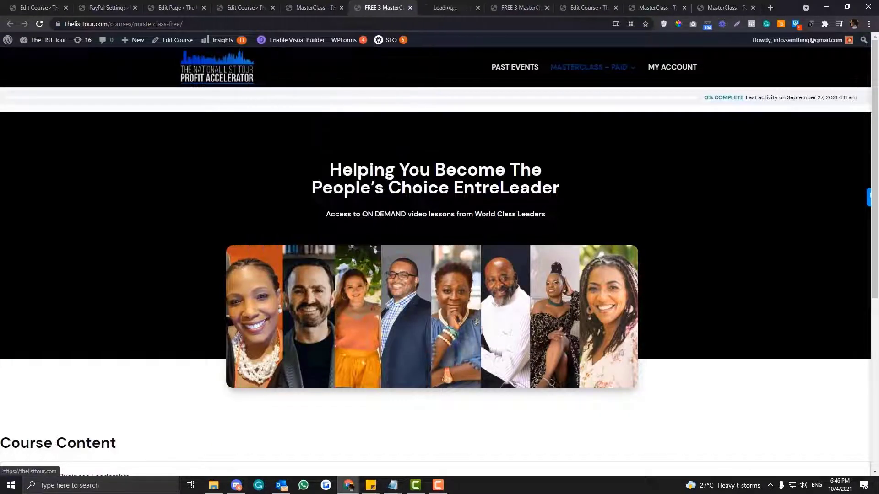
Copy the sentence beginning "Our empowering and step-by-step training" from the site's home page
left_click(447, 8)
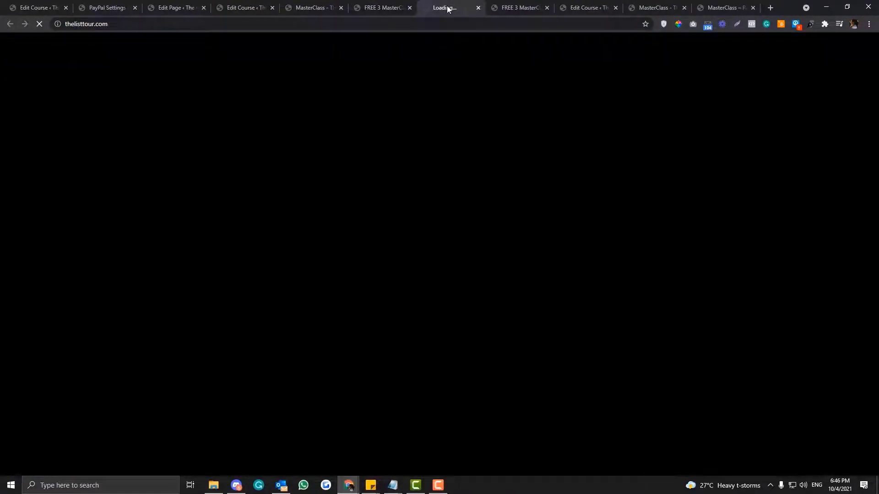
scroll(127, 188, "down", 3)
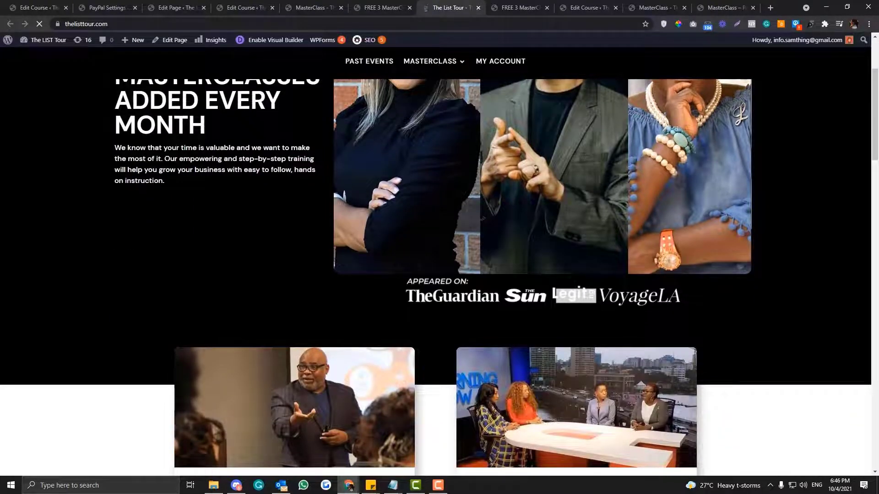
left_click_drag(164, 158, 175, 181)
key("ctrl+c")
Paste the copied sentence into the Text module's body in the MasterClass course editor, save the module and update the course
left_click(304, 7)
left_click(265, 9)
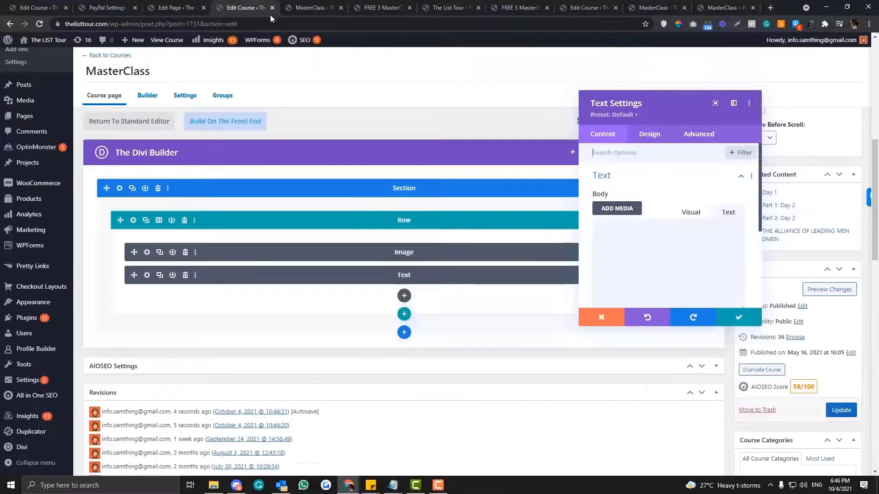
left_click(681, 251)
key("ctrl+v")
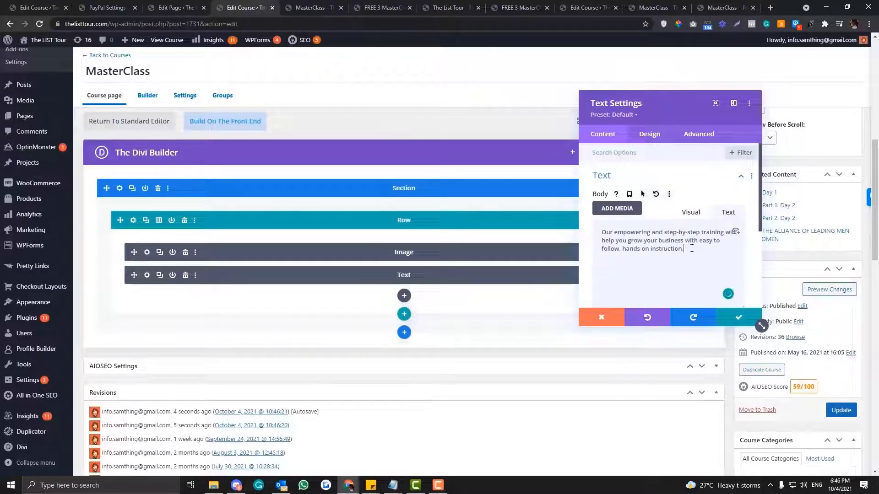
left_click(738, 317)
left_click(841, 410)
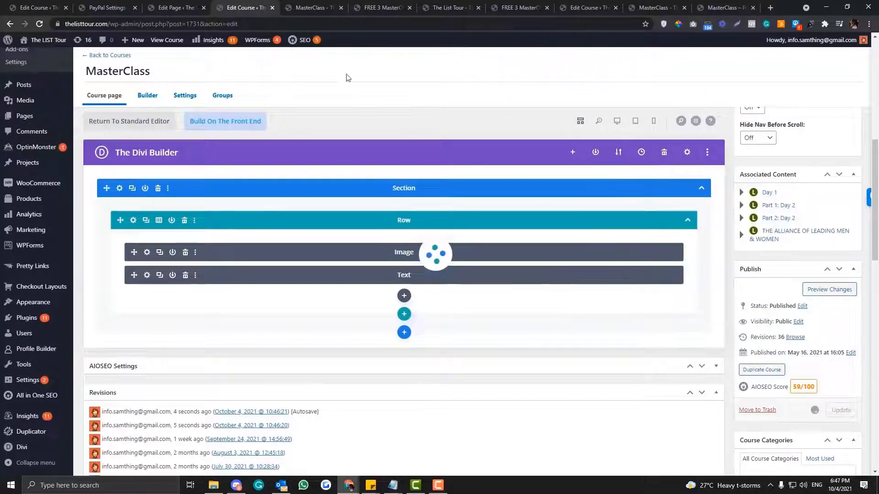
Reload the MasterClass course page and examine the new text between the speakers image and the Course Content list
left_click(315, 8)
left_click(313, 22)
key("Return")
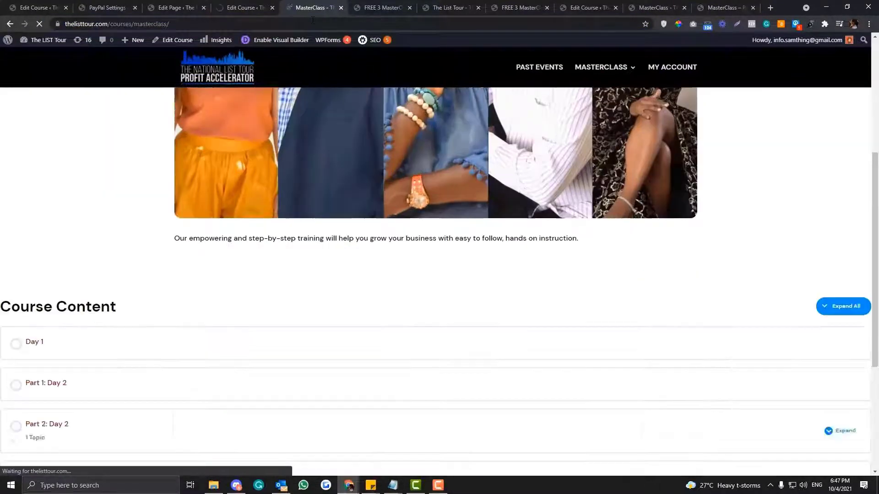
scroll(210, 328, "up", 3)
left_click_drag(172, 368, 579, 372)
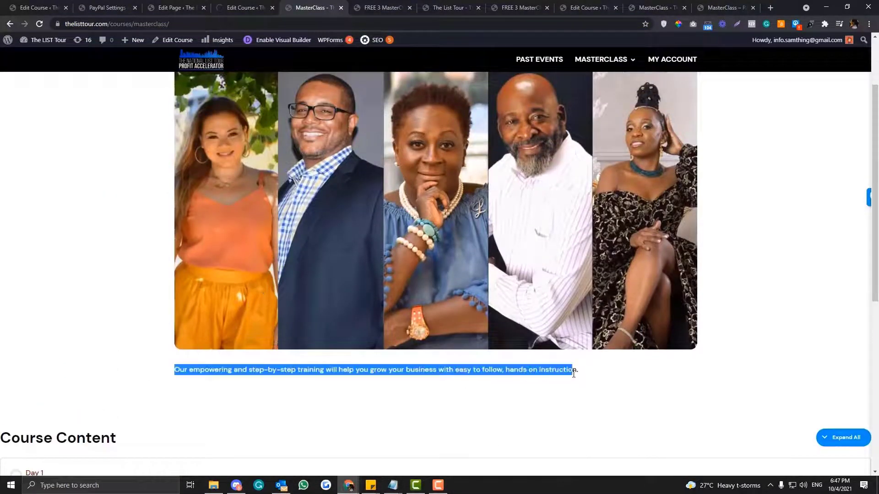
scroll(590, 362, "up", 2)
scroll(591, 349, "down", 6)
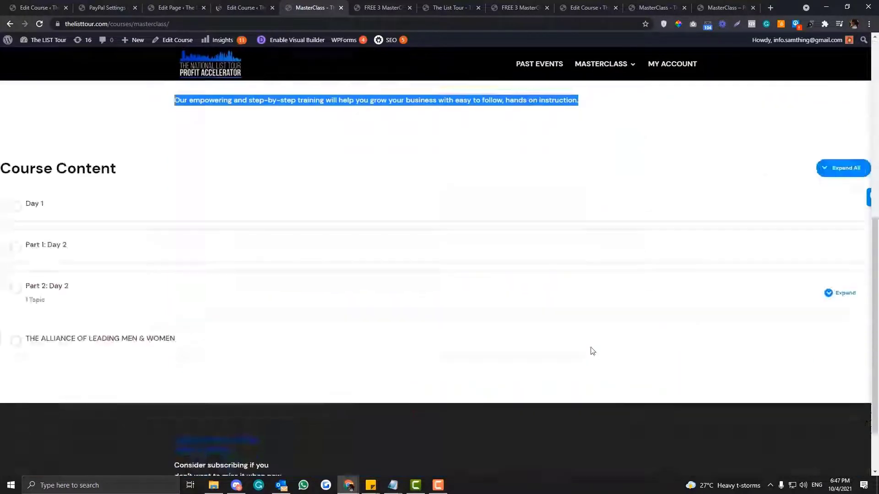
scroll(591, 349, "up", 6)
scroll(591, 349, "down", 5)
scroll(591, 349, "up", 5)
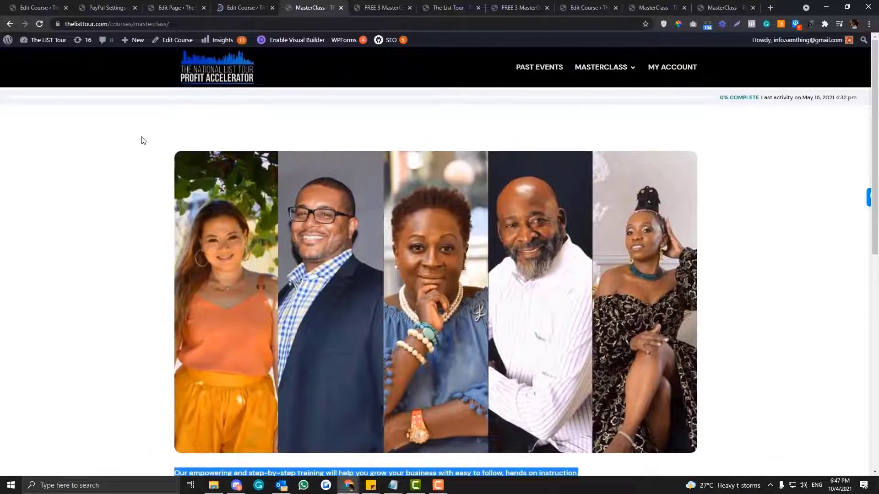
left_click(205, 111)
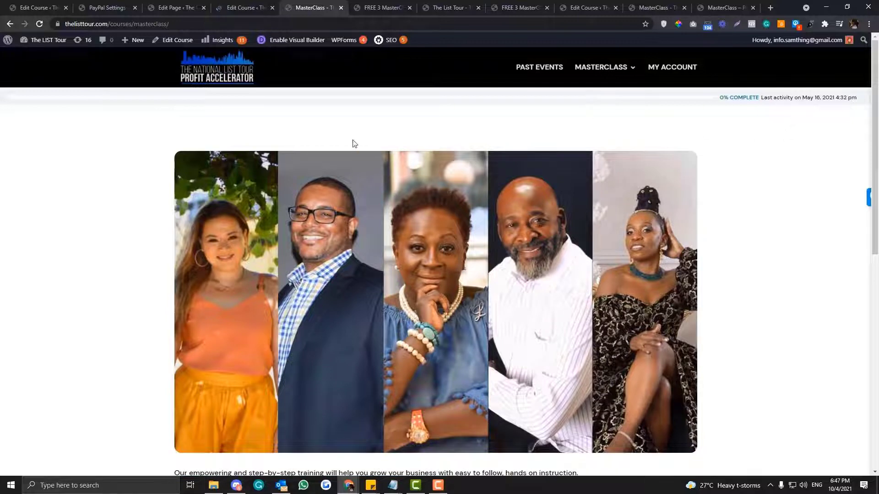
scroll(354, 144, "down", 3)
Set the Buy now course price to 72 in the MasterClass course's access settings and update the course
left_click(257, 7)
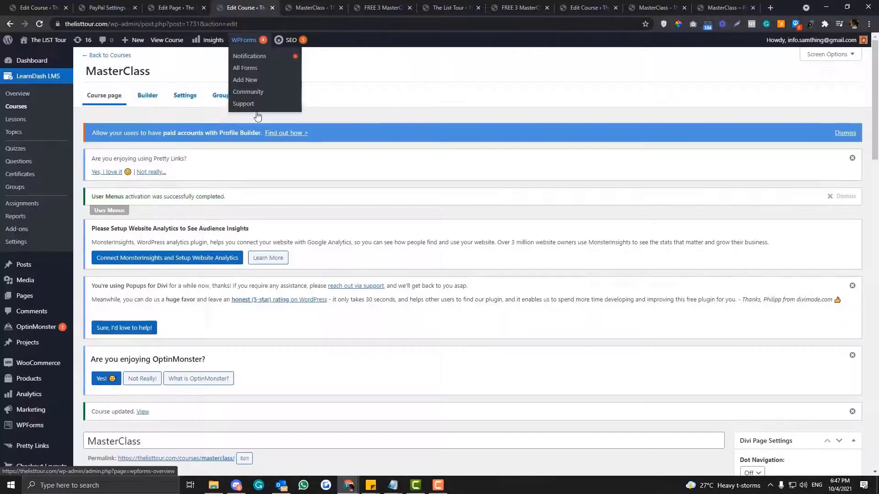
scroll(255, 167, "down", 5)
scroll(257, 164, "down", 3)
left_click(185, 95)
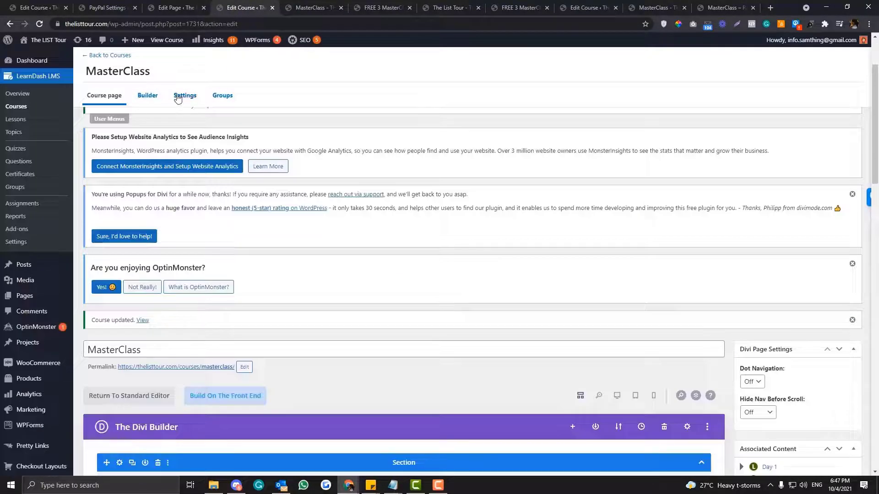
scroll(243, 179, "down", 5)
scroll(244, 178, "down", 6)
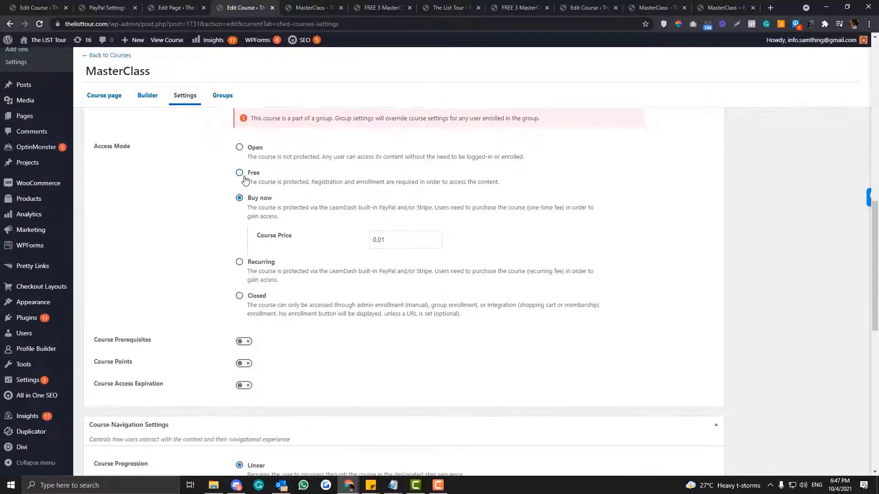
double_click(395, 238)
type("72")
key("Return")
scroll(320, 257, "down", 4)
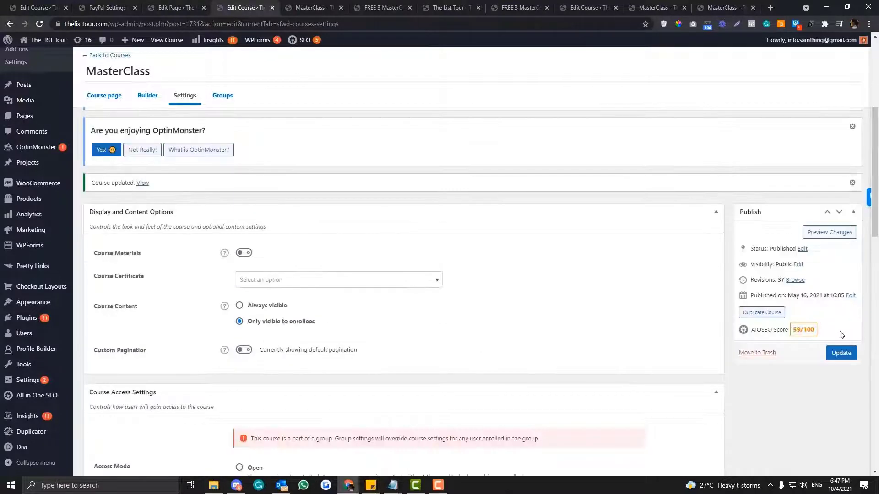
left_click(841, 353)
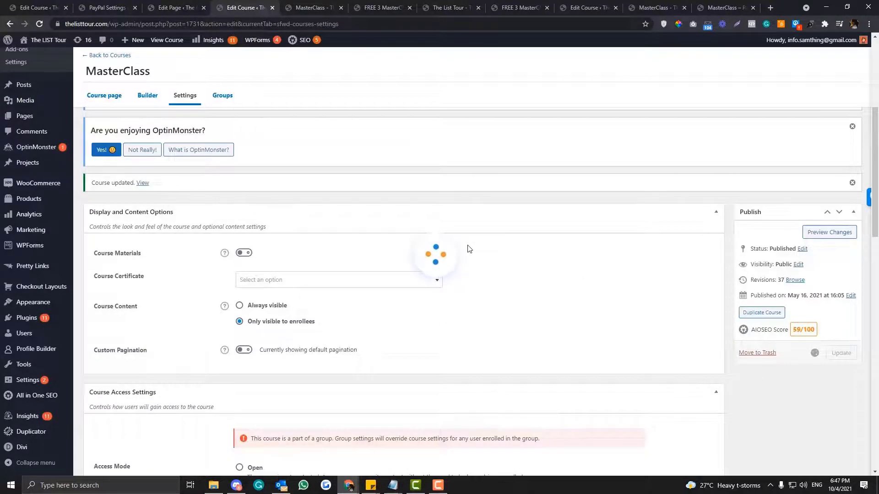
Reload the MasterClass course page
left_click(311, 8)
left_click(302, 23)
key("Return")
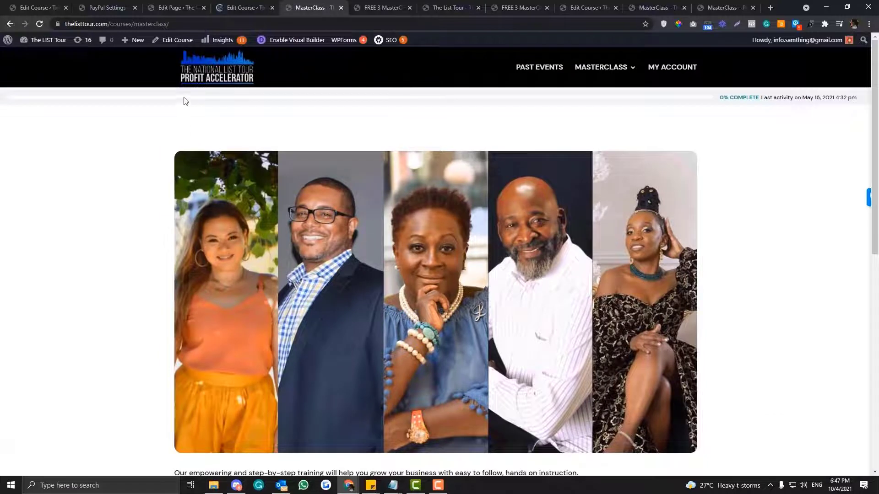
Inspect the HTML containers and styles of the section that holds the speakers image on the course page
right_click(185, 101)
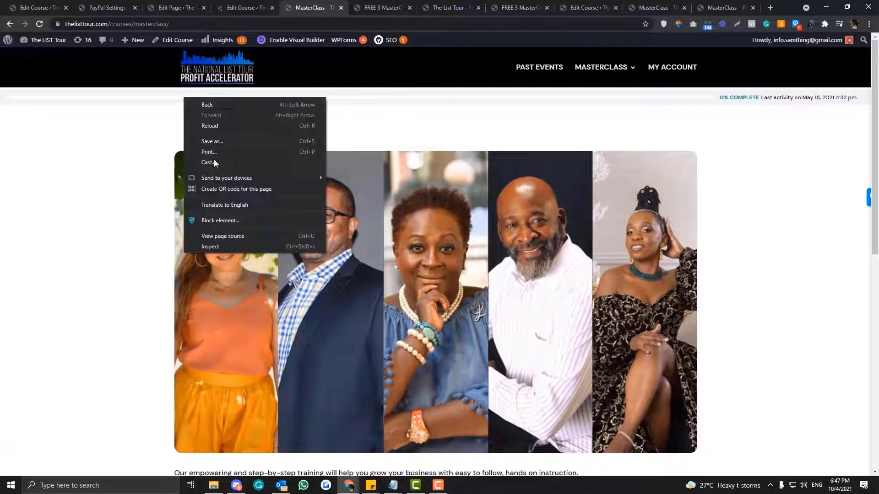
left_click(243, 244)
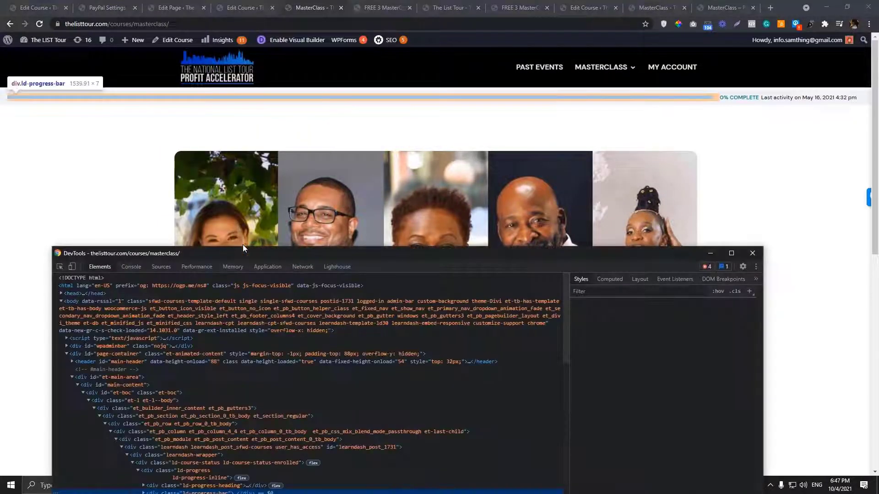
left_click(60, 267)
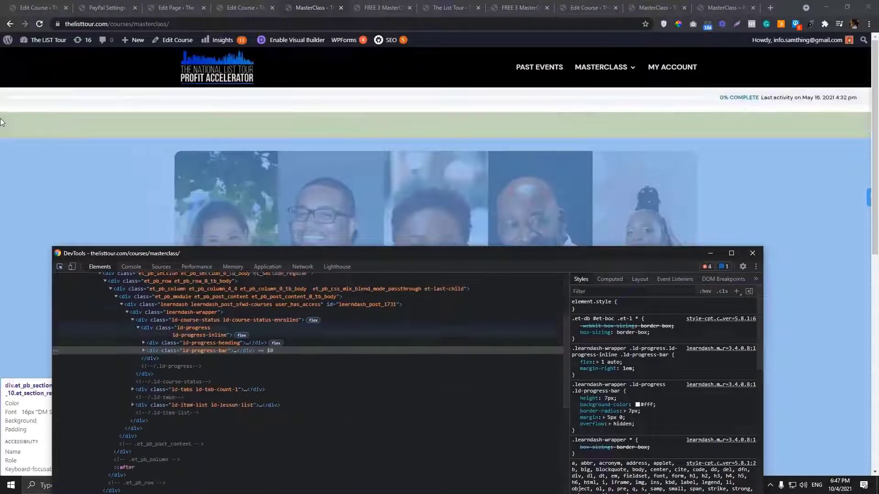
left_click(7, 115)
scroll(195, 348, "down", 1)
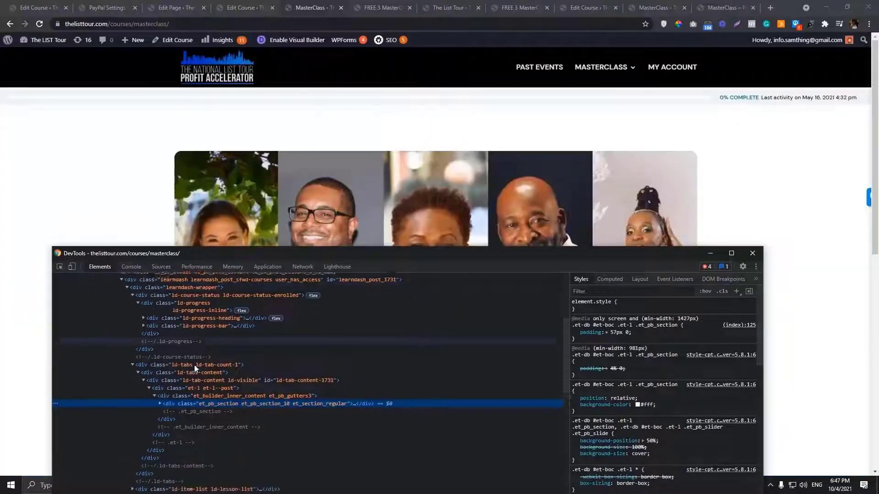
left_click(195, 377)
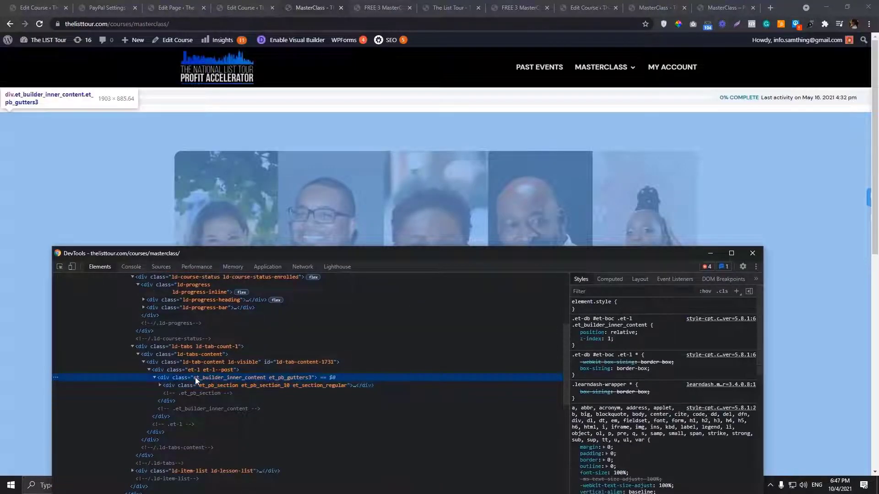
left_click(196, 385)
Open the MasterClass course editor in a new browser tab from the course page
left_click(246, 8)
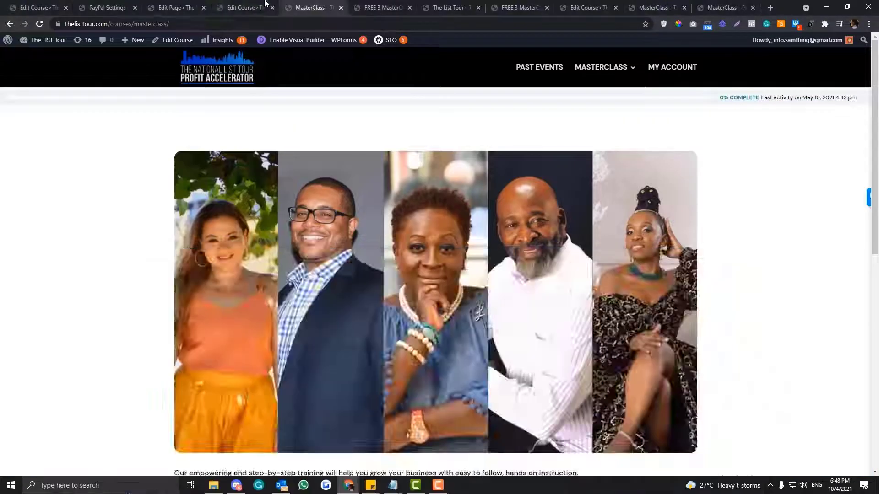
scroll(212, 243, "down", 10)
scroll(211, 243, "up", 10)
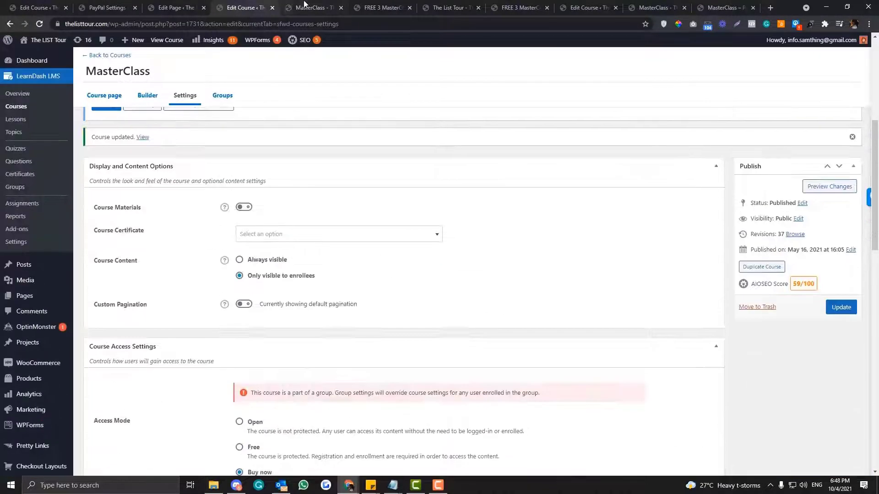
left_click(311, 7)
right_click(174, 45)
left_click(214, 52)
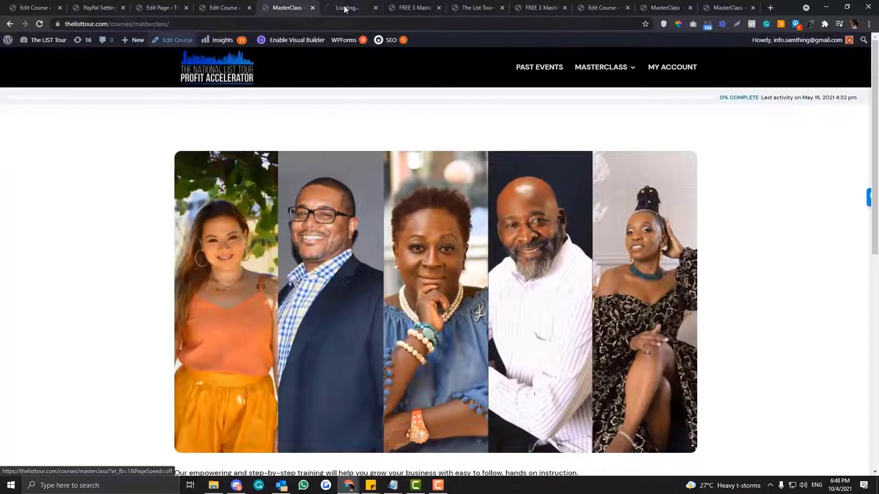
left_click(286, 7)
Set the Divi section's width to 700px and its max width to 80%, save the section and update the course
scroll(248, 277, "down", 5)
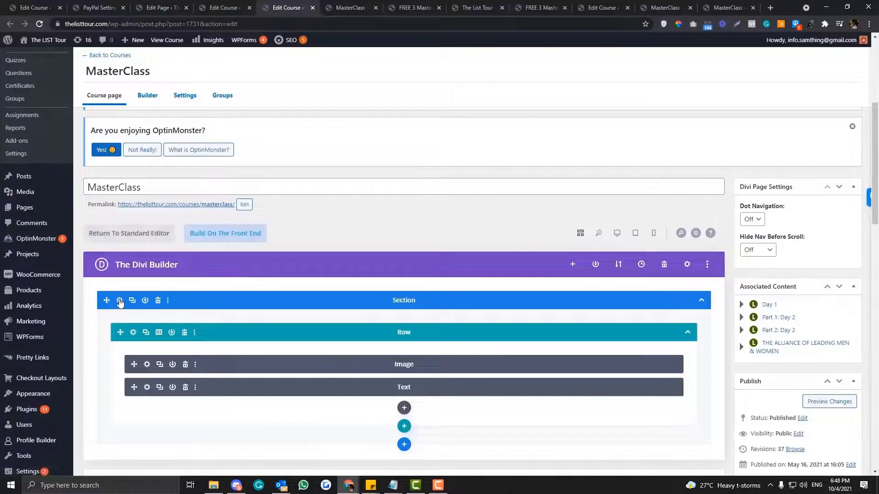
left_click(119, 300)
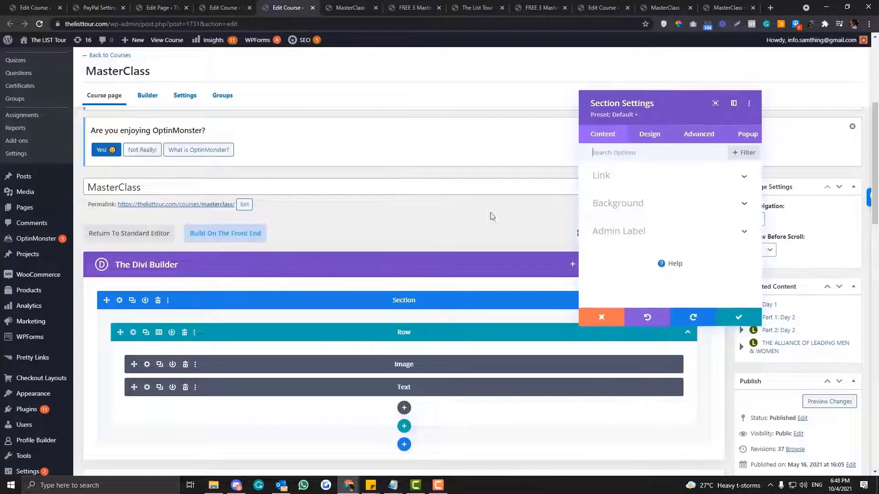
left_click(650, 134)
left_click(649, 228)
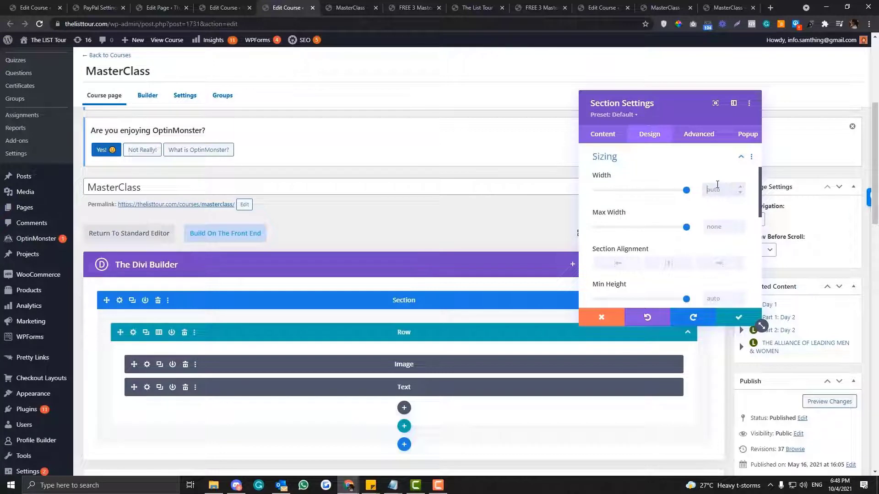
left_click(717, 189)
type("700")
left_click(719, 226)
type("800")
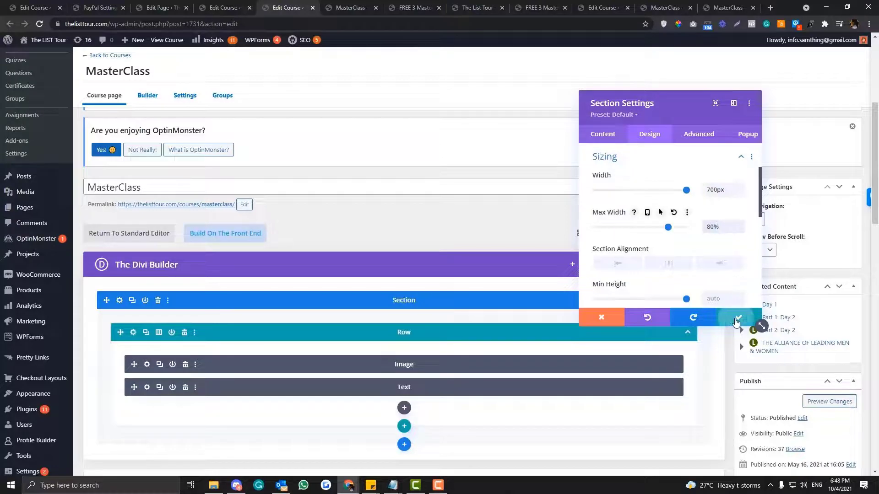
left_click(738, 317)
scroll(836, 357, "down", 5)
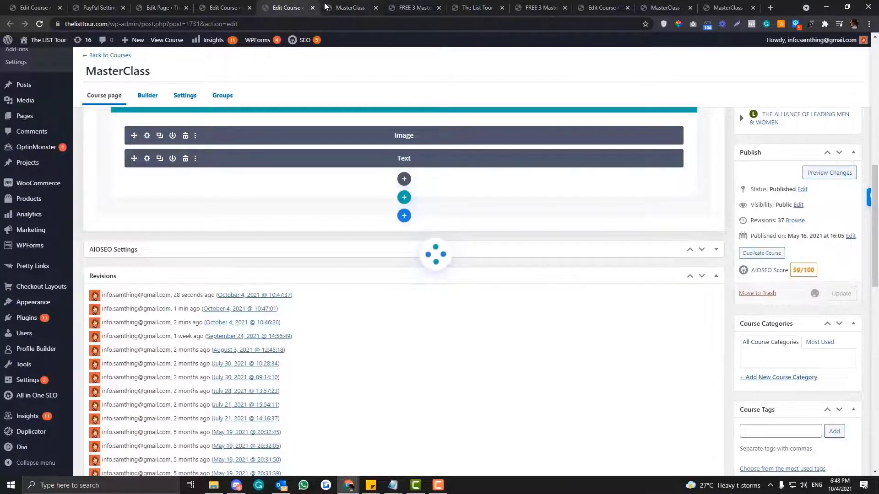
Reload the MasterClass course page and examine how the resized section sits above the Course Content list
left_click(350, 8)
left_click(322, 23)
key("Return")
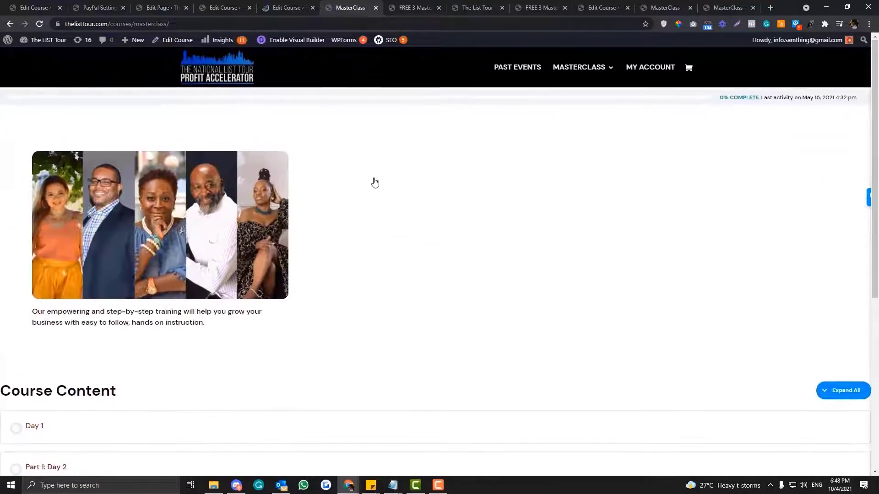
left_click(285, 4)
left_click(354, 4)
scroll(336, 243, "down", 5)
scroll(334, 243, "up", 5)
Clear the Divi section's width and max width in the MasterClass course editor, then save the section and update the course
left_click(286, 8)
scroll(288, 271, "down", 5)
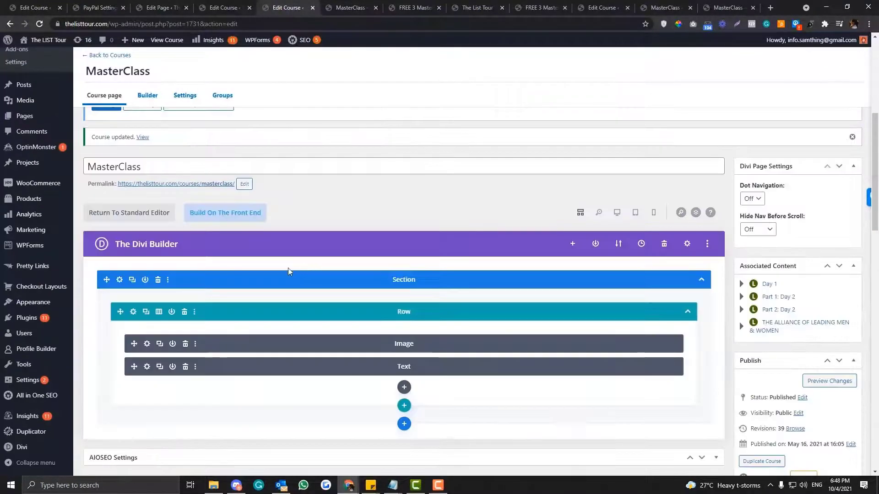
scroll(288, 271, "down", 1)
left_click(119, 233)
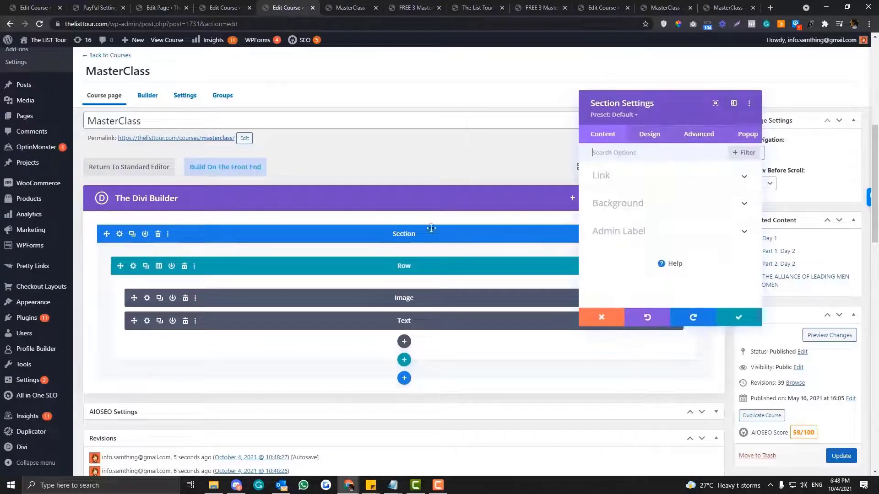
left_click(655, 136)
left_click(655, 233)
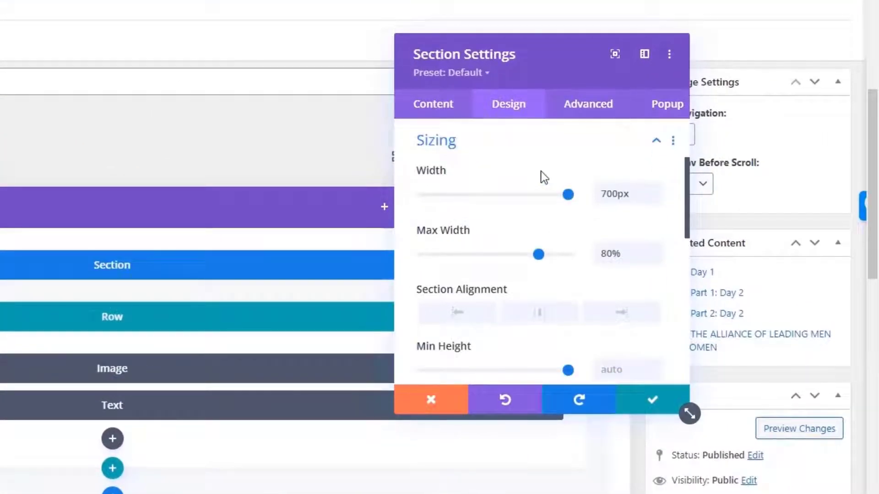
left_click(656, 140)
left_click(655, 143)
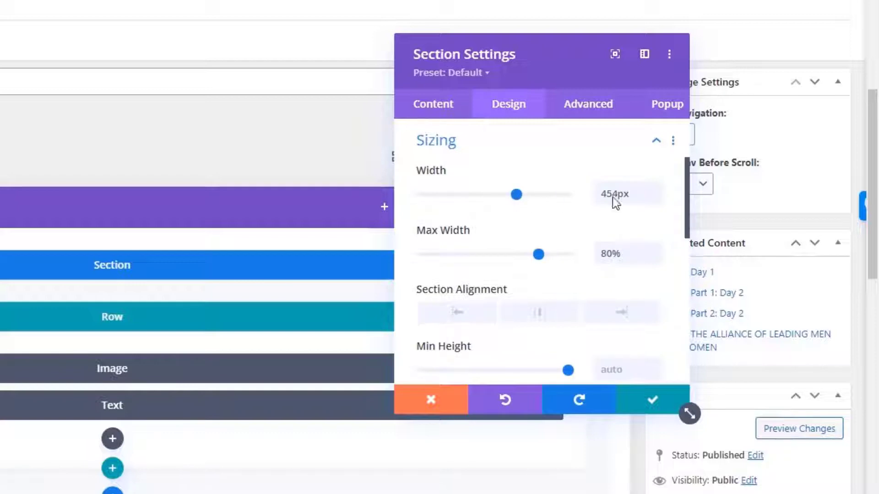
double_click(633, 195)
key("BackSpace")
double_click(626, 254)
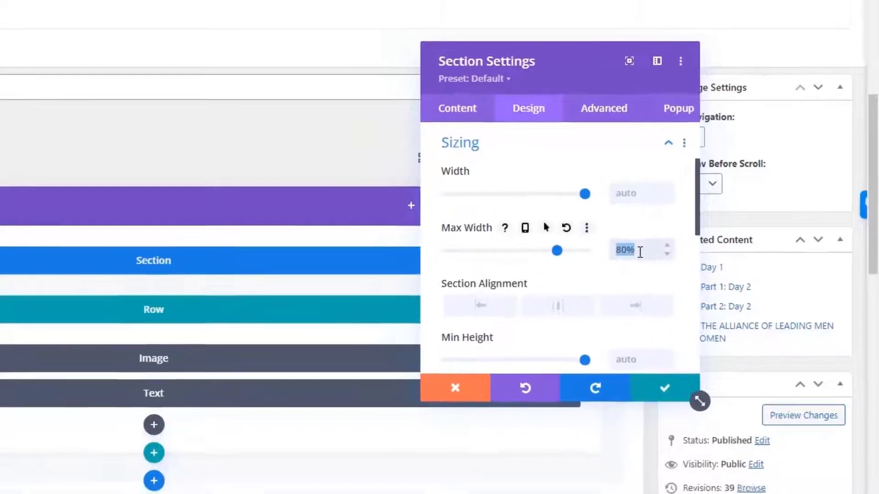
left_click(652, 399)
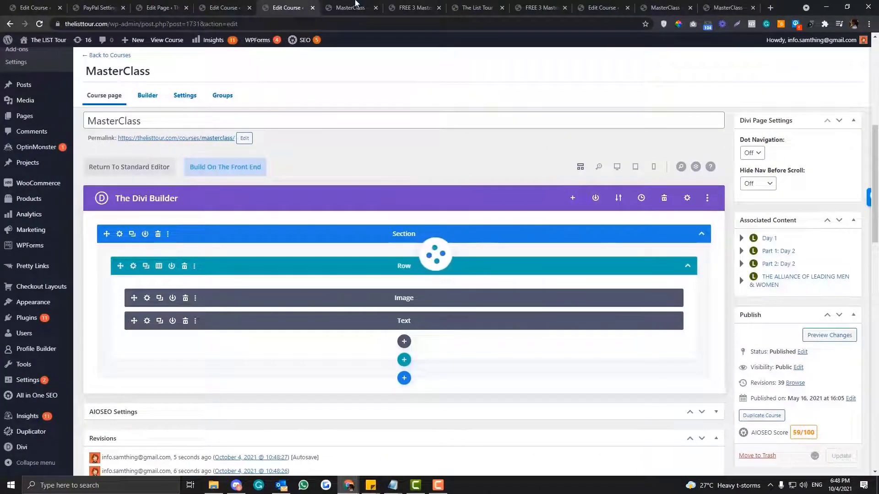
Reload the MasterClass course page and inspect the div that carries the learndash_post_sfwd-courses class in DevTools
left_click(338, 9)
key("Return")
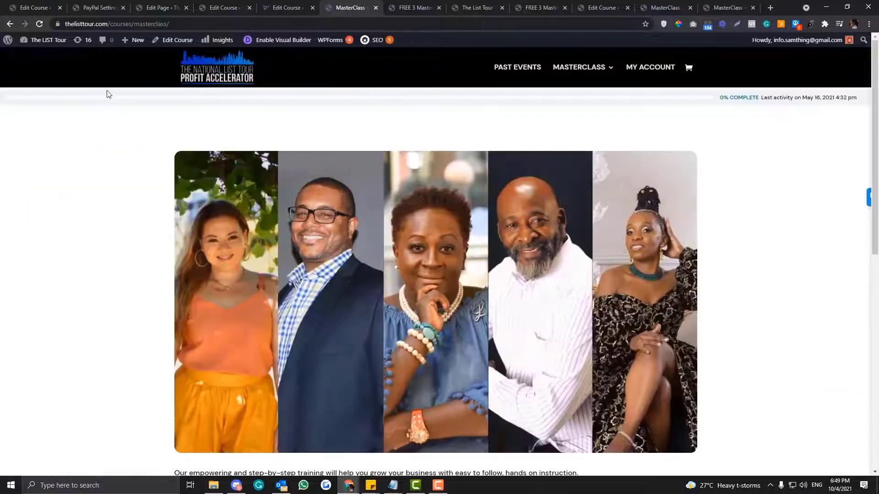
right_click(107, 91)
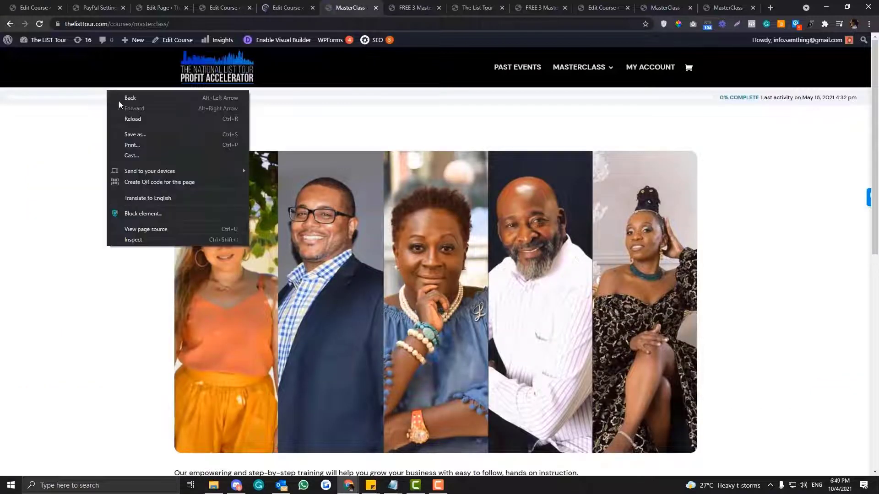
left_click(207, 239)
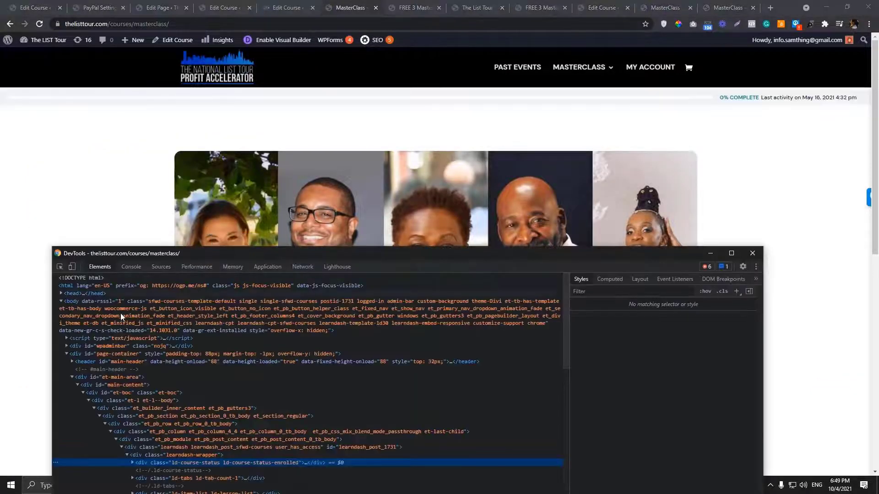
scroll(138, 348, "down", 2)
left_click(173, 360)
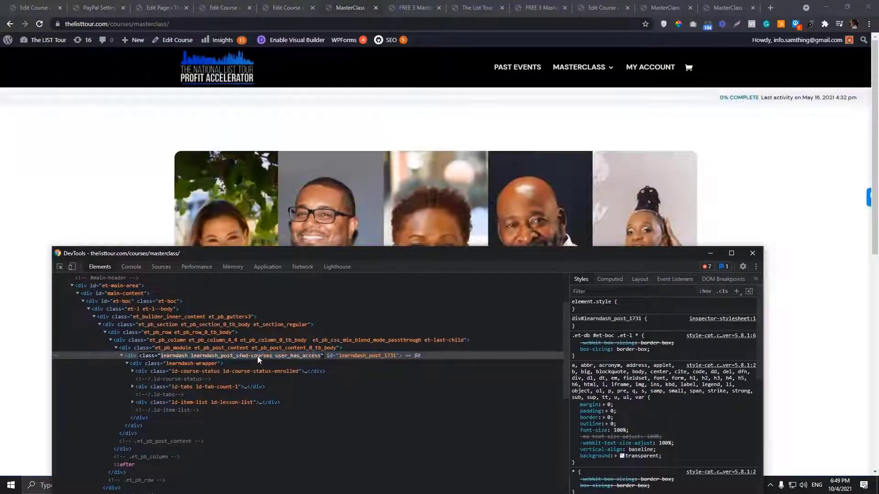
Add a new style rule in DevTools with the selector .learndash_post_sfwd-courses
double_click(257, 356)
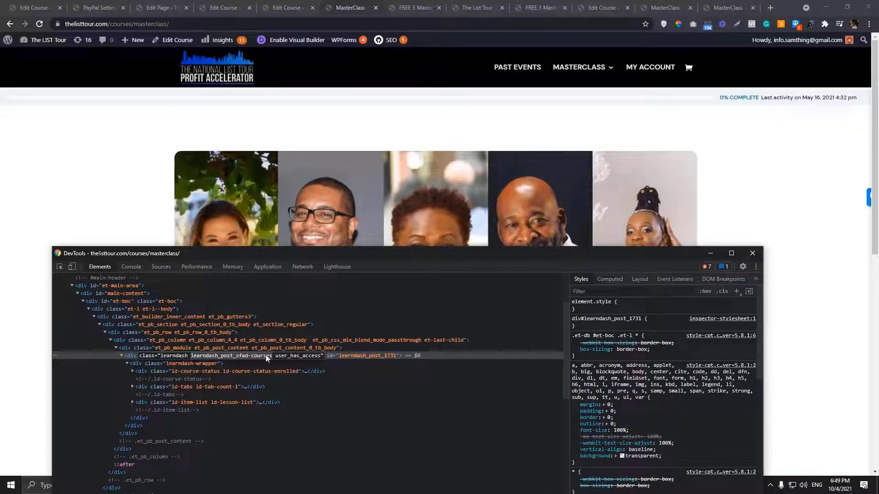
left_click(736, 291)
type("learndash_post_sfwd-courses")
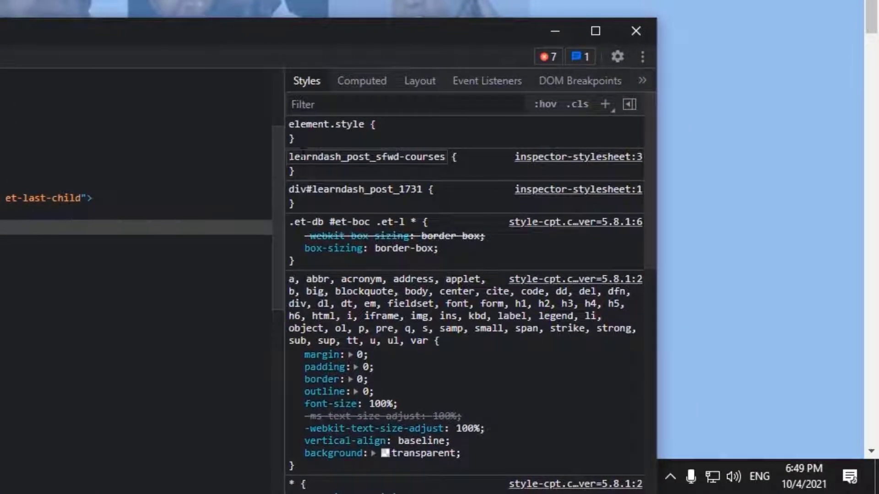
key("Home")
type(".")
left_click(485, 160)
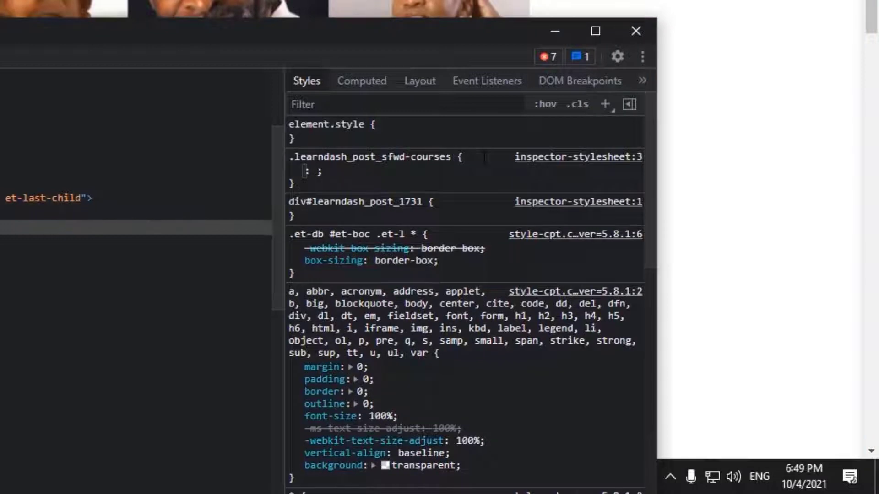
Give the .learndash_post_sfwd-courses rule a width of 800px
type("ma")
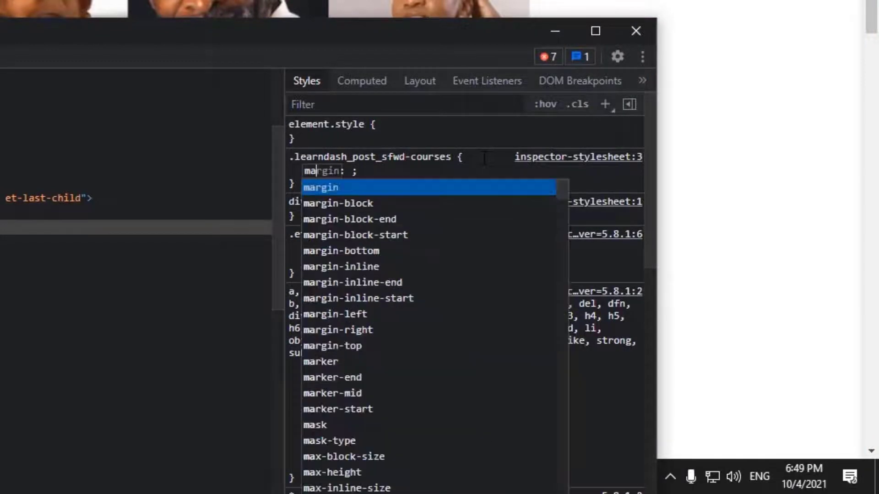
key("BackSpace")
key("BackSpace")
type("with:")
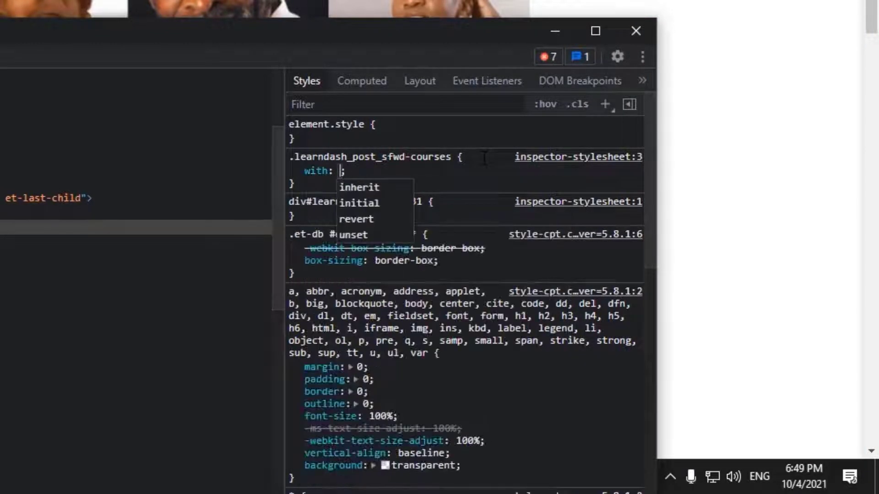
key("shift+Tab")
type("width: ")
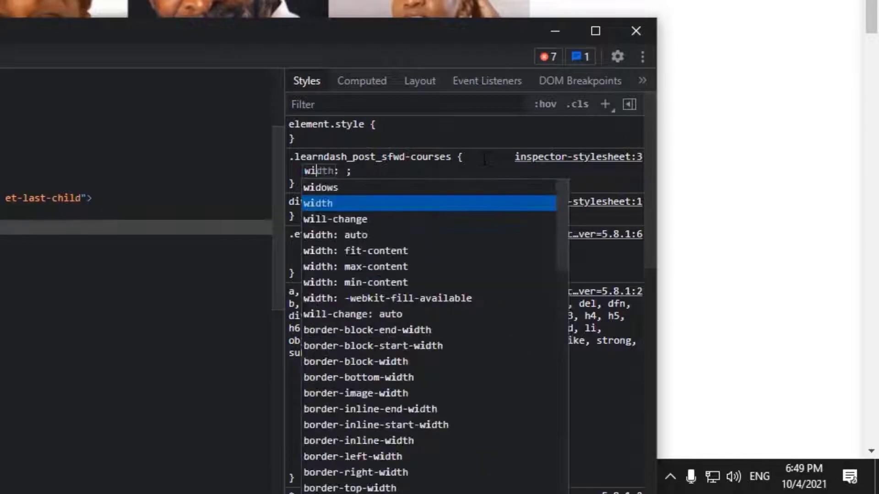
type("700px;")
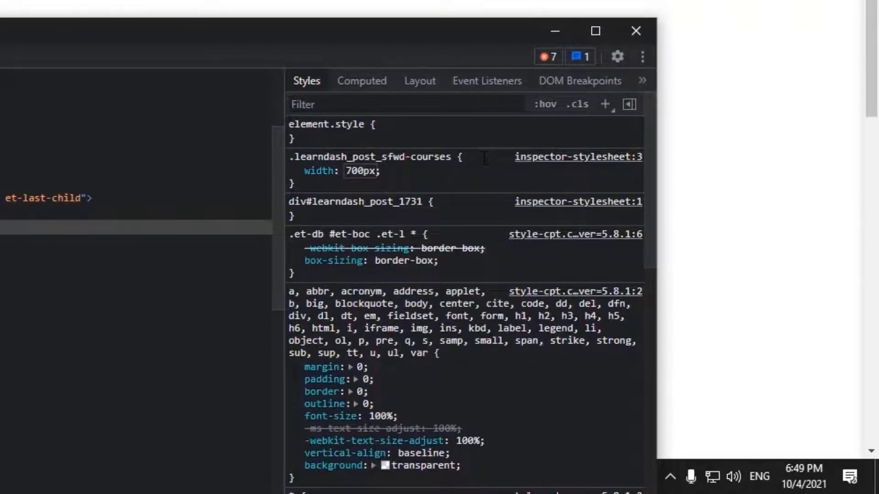
key("ctrl+a")
type("80")
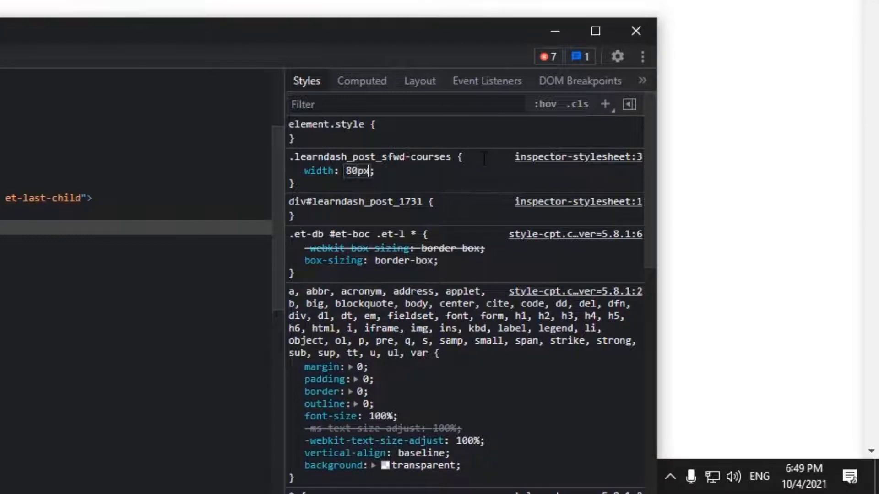
type("0px")
key("Return")
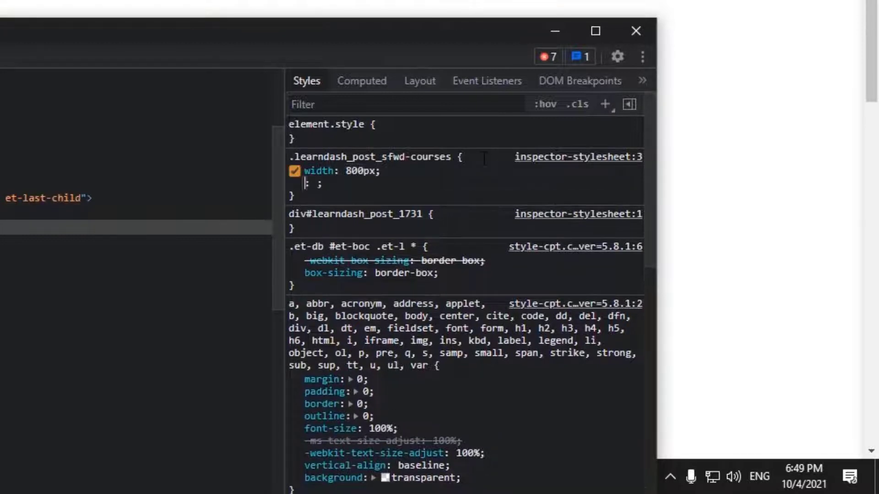
Add max-width: 80% and margin: 0 auto to the .learndash_post_sfwd-courses rule
type("max-width")
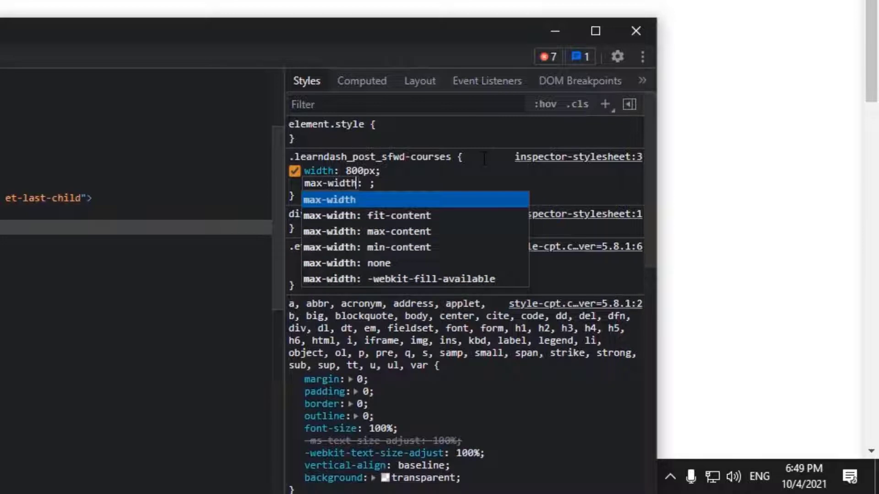
key("Tab")
type("80%")
key("Return")
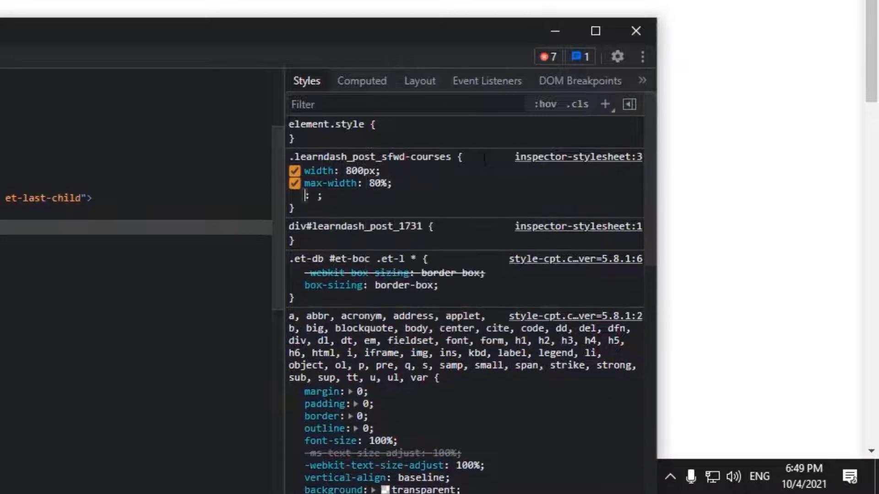
type("marg")
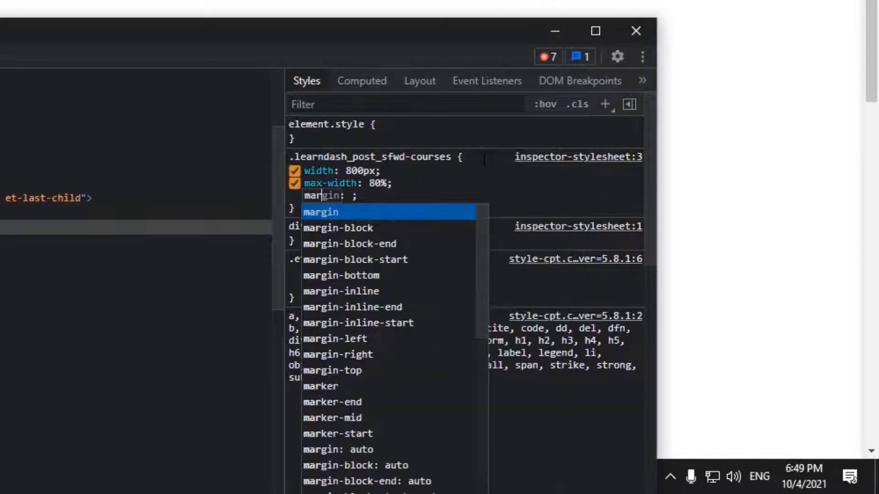
key("Tab")
type("0 au")
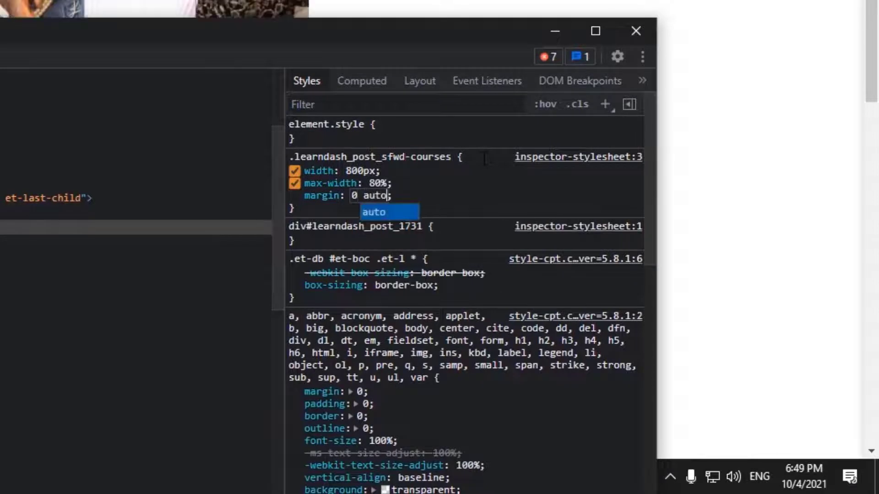
key("Return")
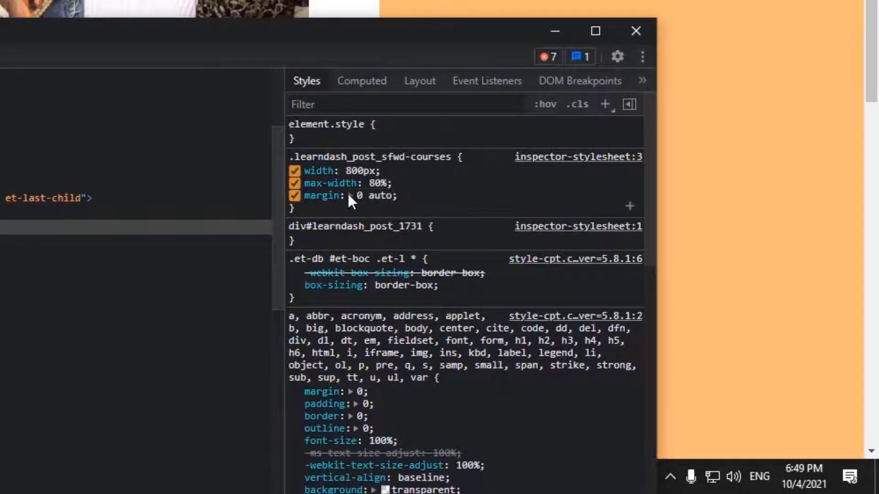
Set the margin in the .learndash_post_sfwd-courses rule to 3rem auto
left_click(357, 196)
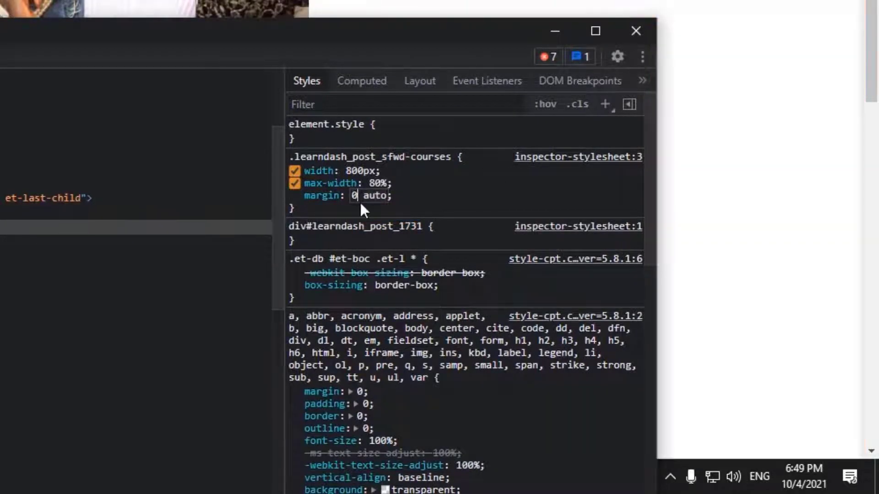
key("BackSpace")
type("20px")
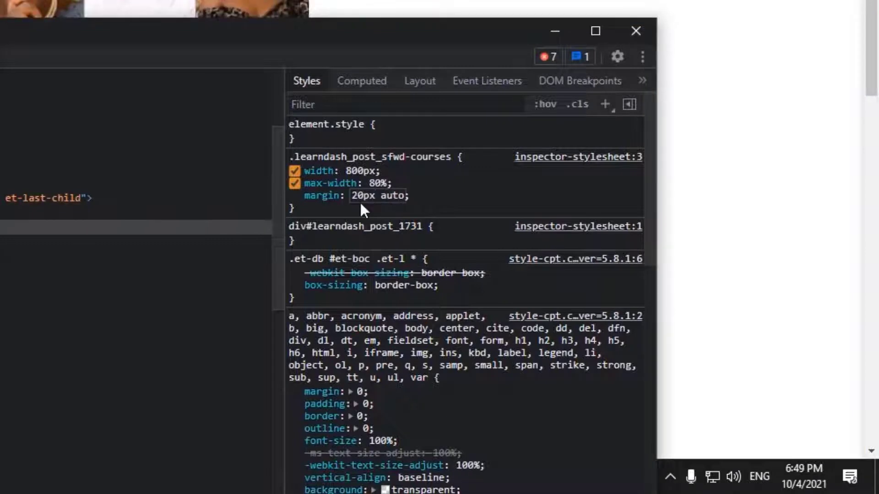
key("BackSpace")
key("BackSpace")
key("BackSpace")
key("BackSpace")
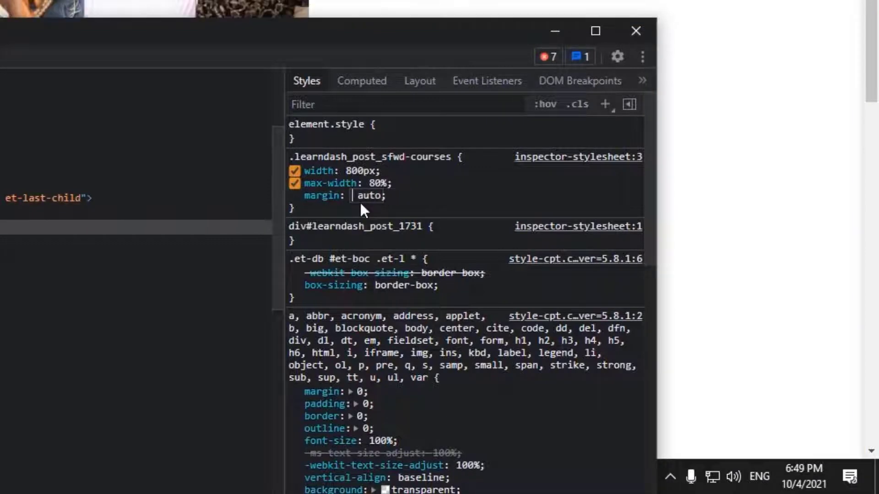
type("3rem")
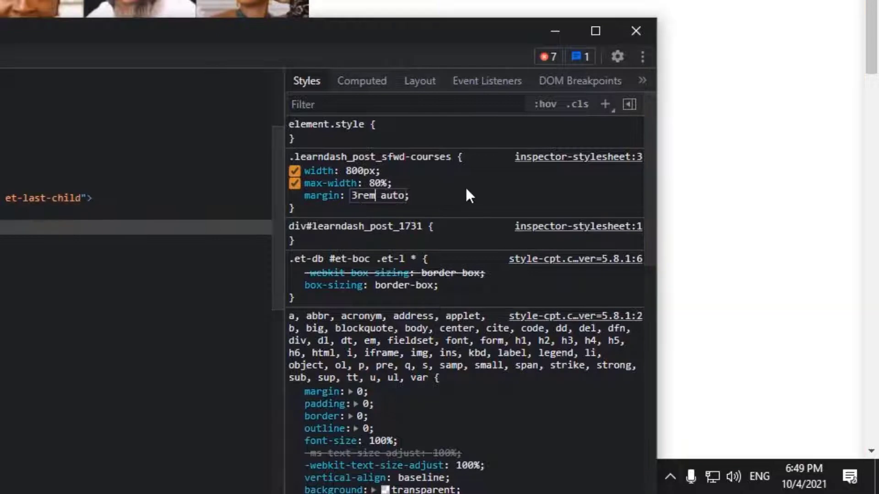
left_click(466, 192)
Check the centred layout on the course page and set the .learndash_post_sfwd-courses rule's width to 1080px
left_click_drag(397, 48, 397, 266)
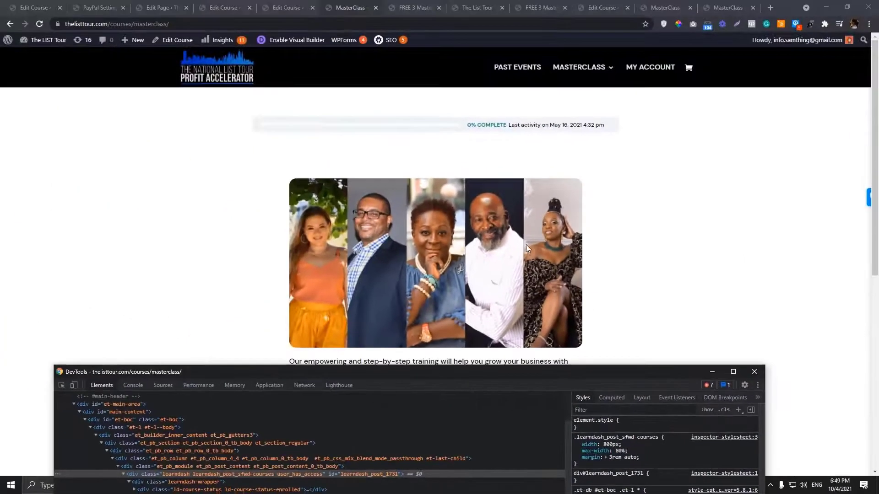
scroll(173, 2, "down", 5)
scroll(522, 247, "down", 3)
scroll(522, 247, "up", 8)
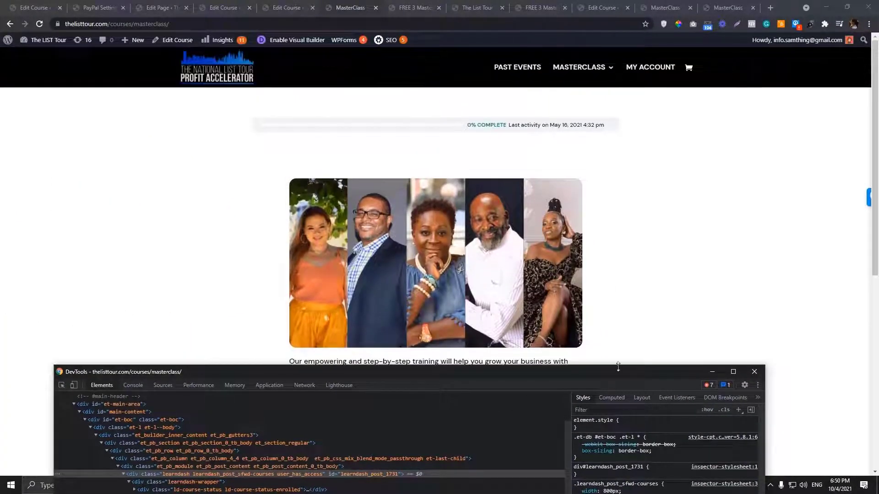
left_click_drag(616, 323, 618, 236)
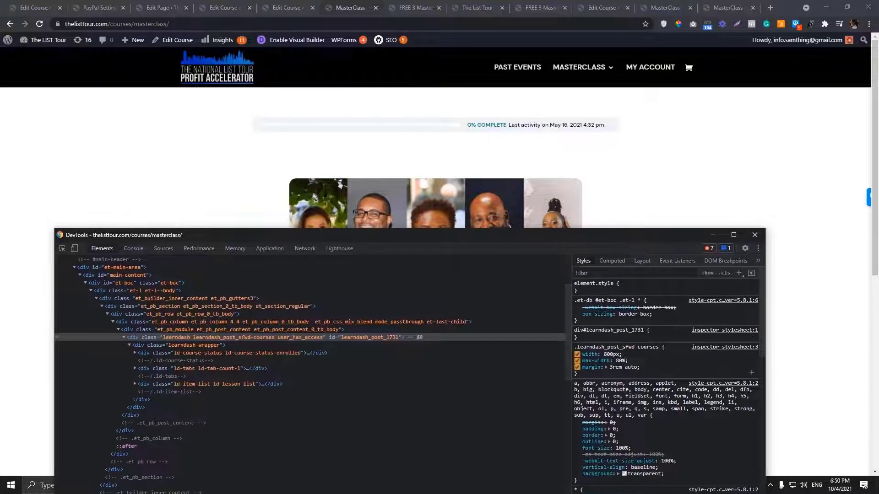
type("1080p")
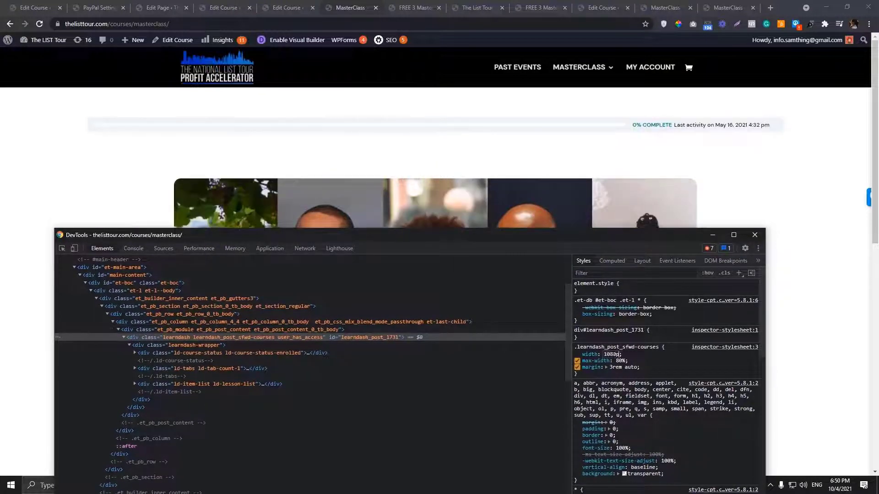
type("x")
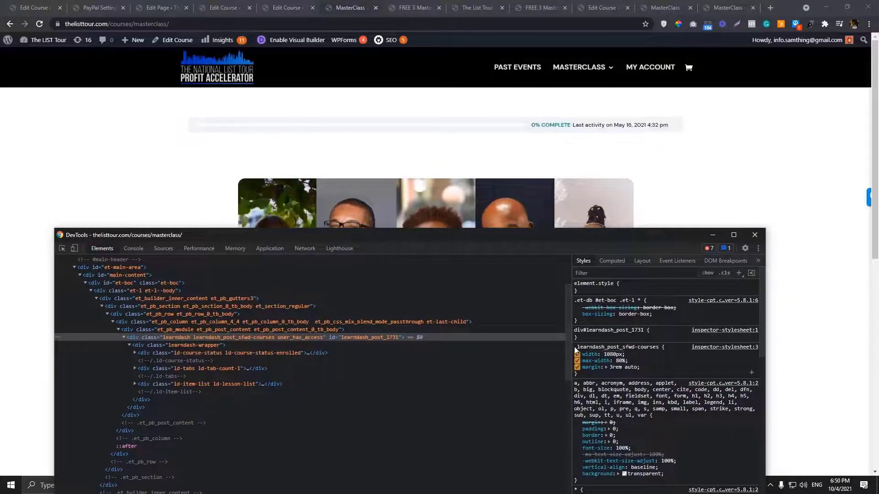
key("Return")
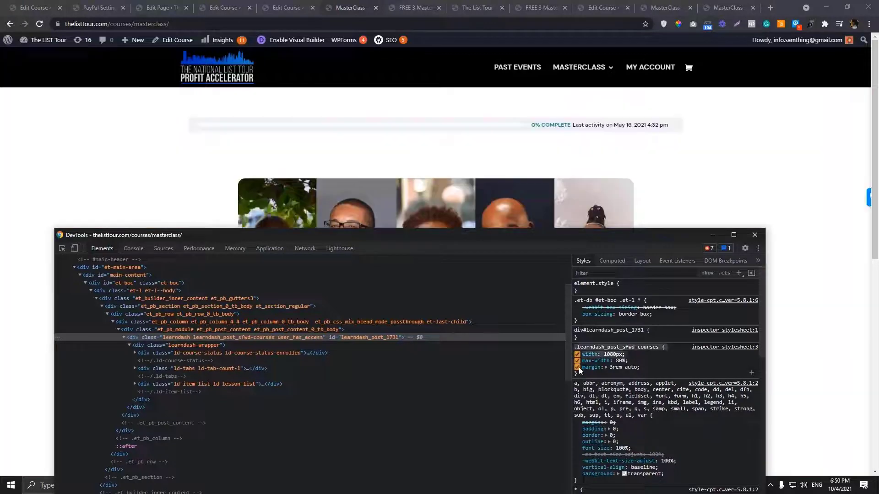
Minimise DevTools and examine the restyled course page down through the Course Content list to the footer
left_click(713, 234)
scroll(567, 179, "down", 5)
scroll(566, 179, "down", 4)
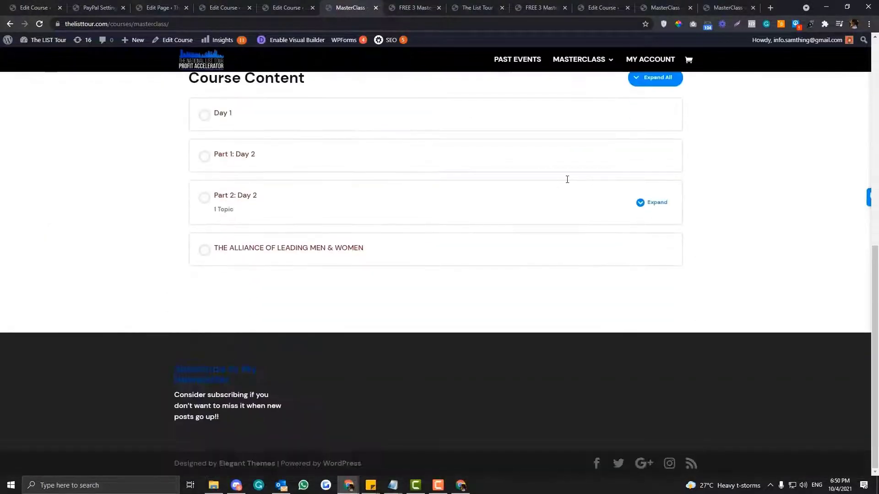
Return to the MasterClass course's edit page and open the Divi Theme Options from the WordPress admin
scroll(567, 179, "up", 9)
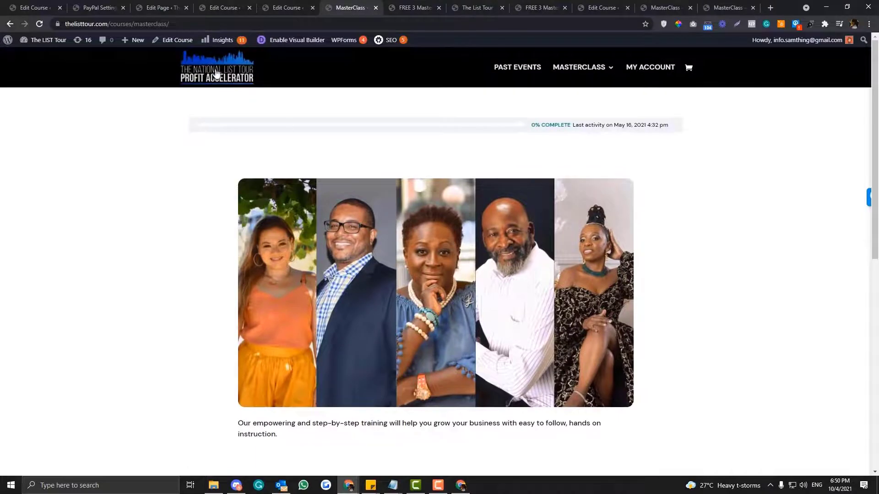
left_click(287, 7)
scroll(55, 407, "down", 4)
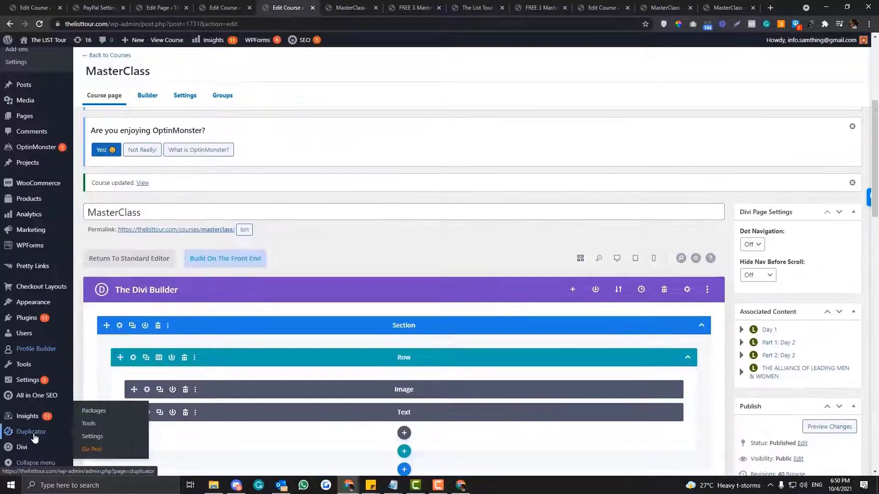
mouse_move(23, 447)
left_click(109, 387)
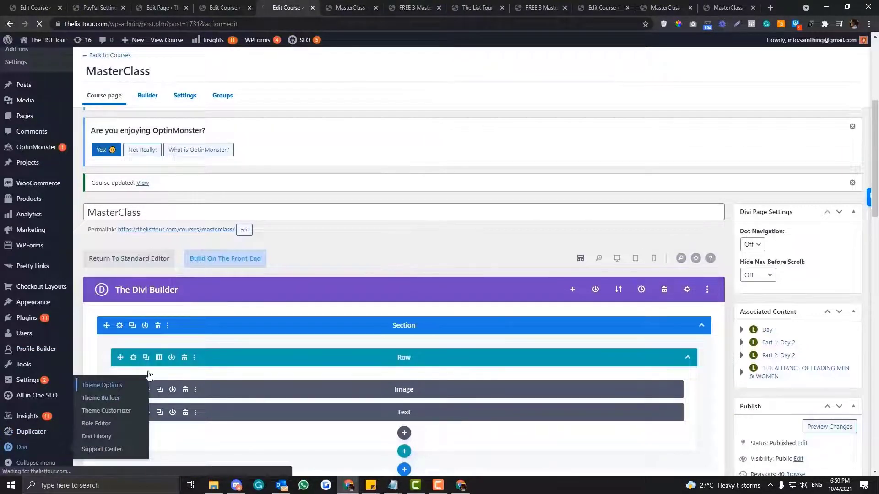
left_click(357, 5)
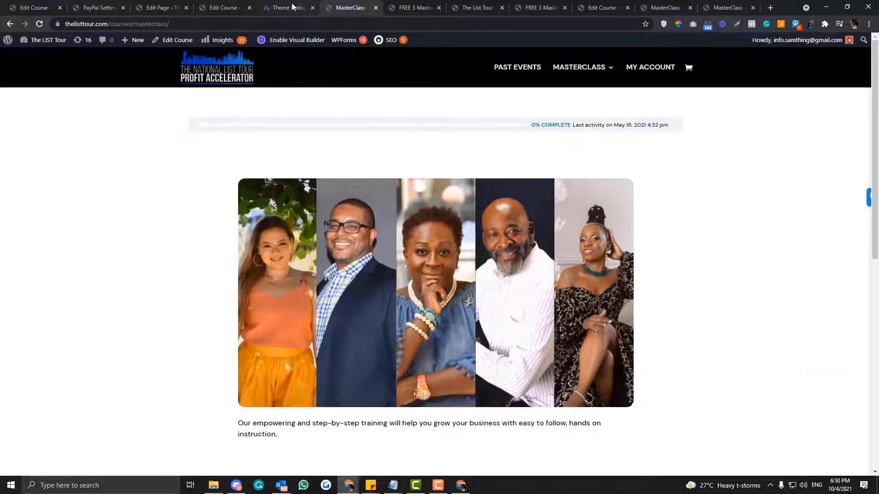
left_click(293, 7)
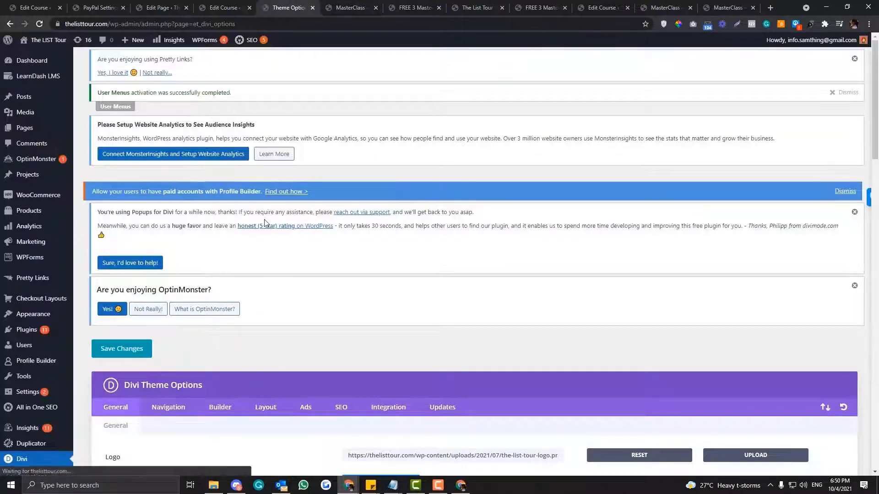
Add a .learndash_post_sfwd-courses rule with width 1080px, max-width 80% and margin 3rem auto to Divi's Custom CSS and save the changes
scroll(270, 256, "down", 15)
scroll(271, 257, "down", 4)
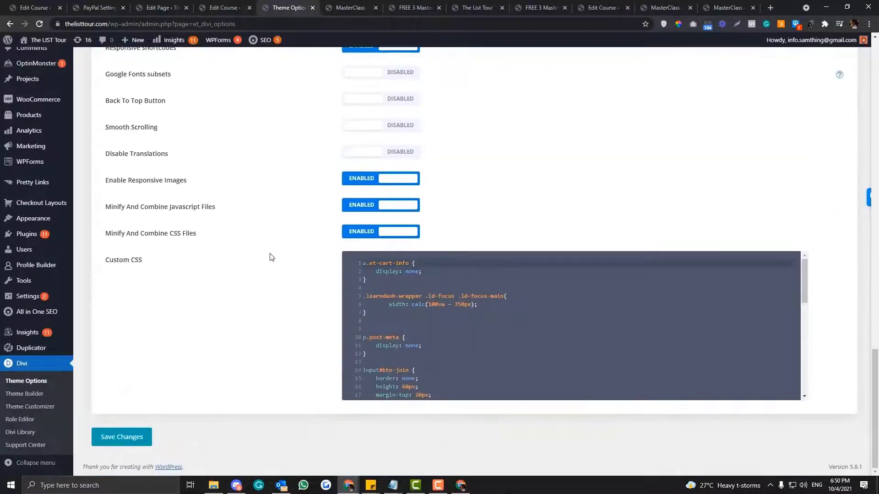
left_click(365, 263)
left_click(371, 317)
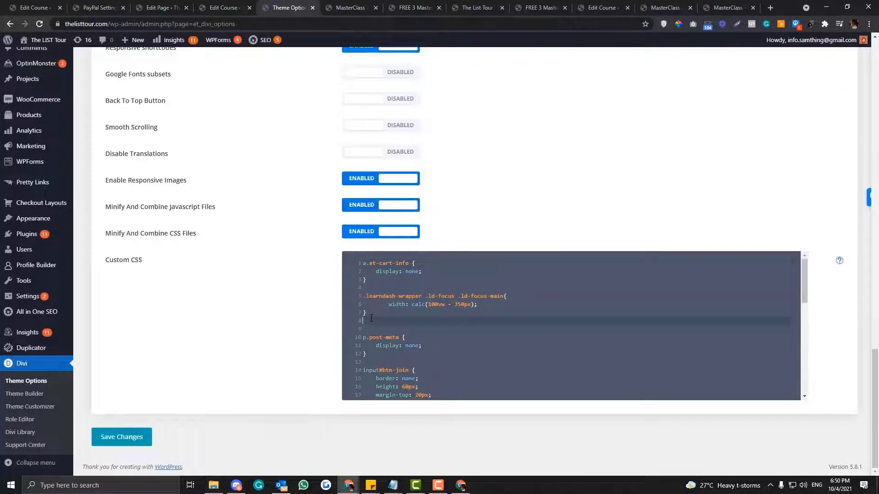
key("Down")
type(".learndash_post_sfwd-courses {     width: 1080px;     max-width: 80%;     margin: 3rem auto; }")
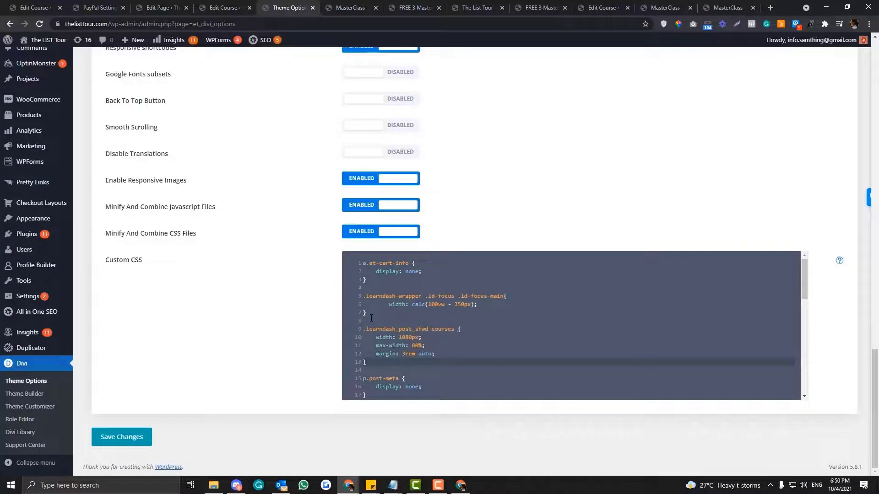
left_click(112, 442)
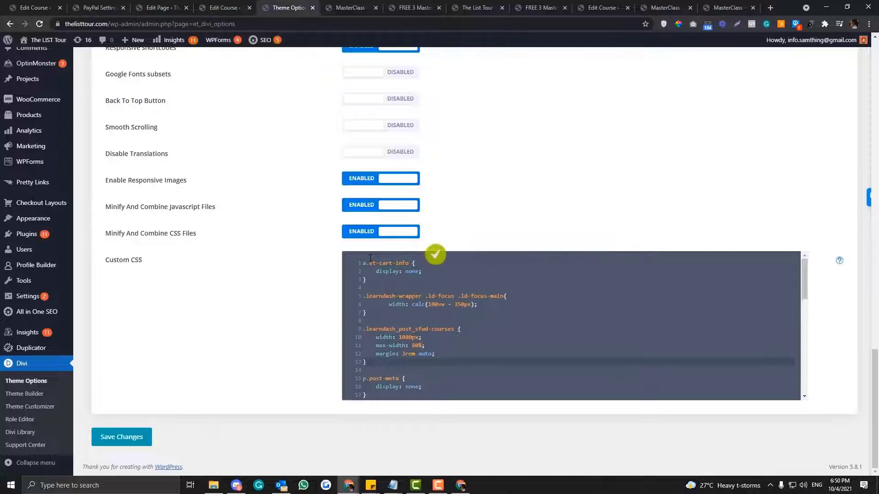
Reload the MasterClass course page to check it with the saved custom CSS
left_click(357, 6)
left_click(326, 23)
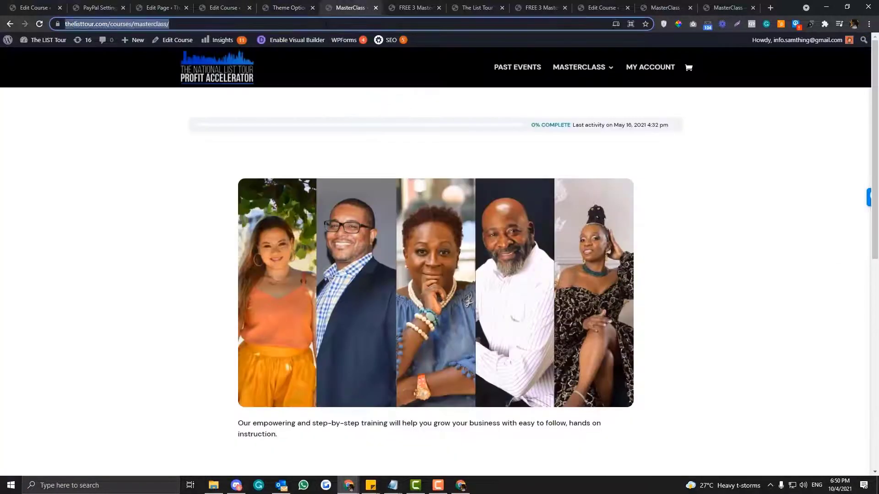
key("Return")
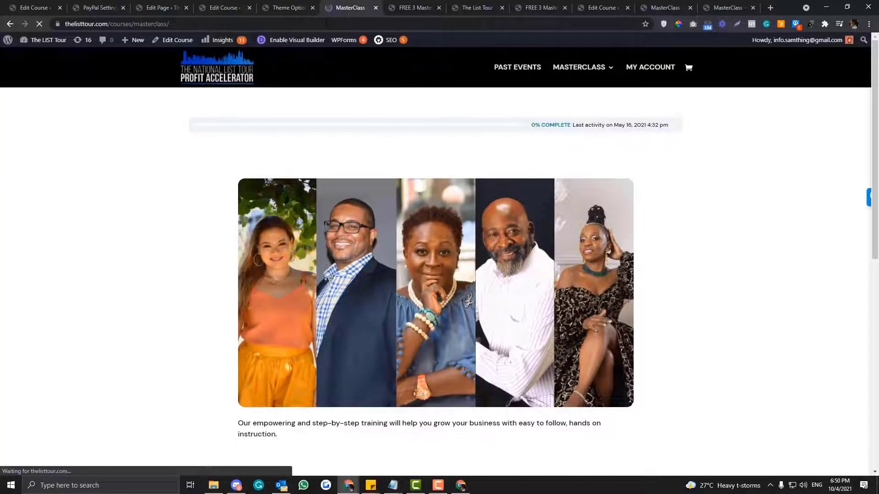
Delete the .learndash-wrapper .ld-focus .ld-focus-main rule from Divi's Custom CSS and save the changes
left_click(284, 11)
left_click_drag(377, 316, 364, 295)
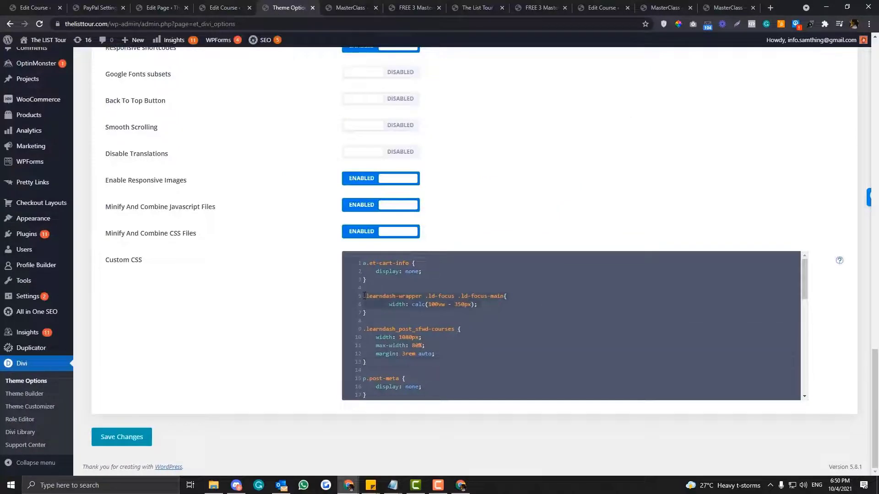
key("BackSpace")
left_click(137, 437)
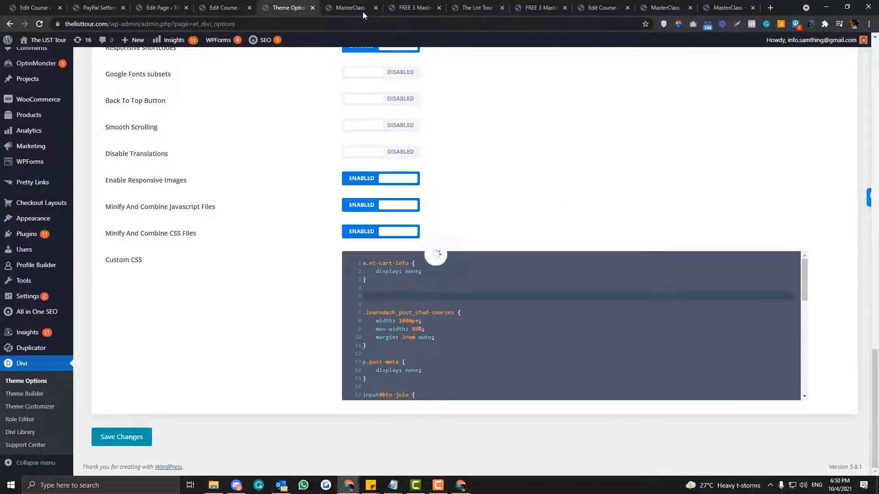
Reload the MasterClass course page and check its layout without the focus-mode CSS rule
left_click(350, 8)
left_click(359, 24)
key("Return")
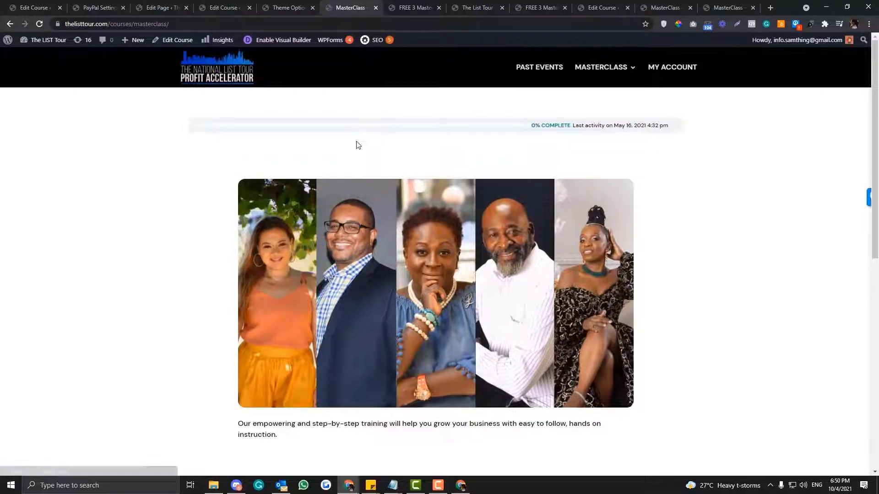
scroll(358, 145, "down", 5)
scroll(361, 143, "up", 5)
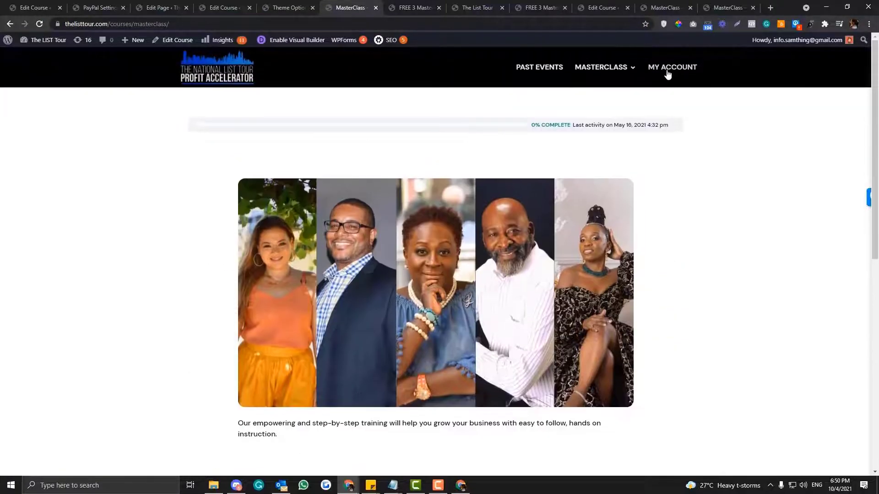
Open the MasterClass course from the My Account course list and view its Day 1 lesson
left_click(668, 71)
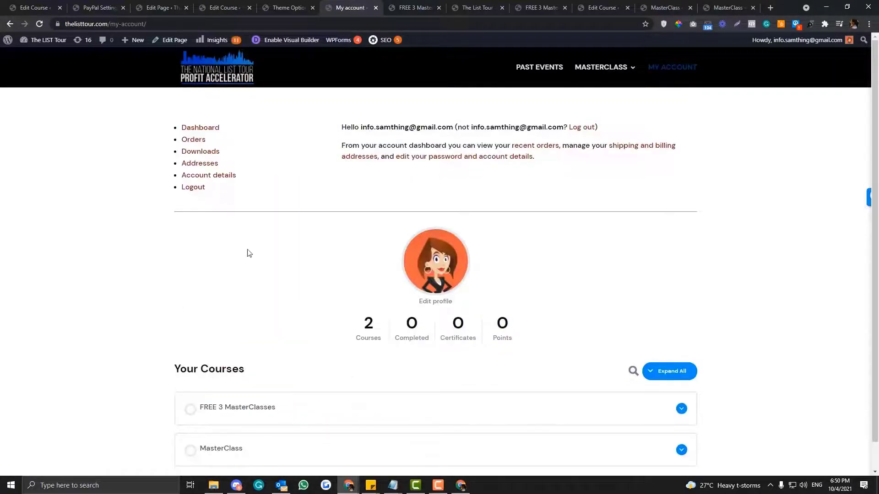
scroll(563, 275, "down", 1)
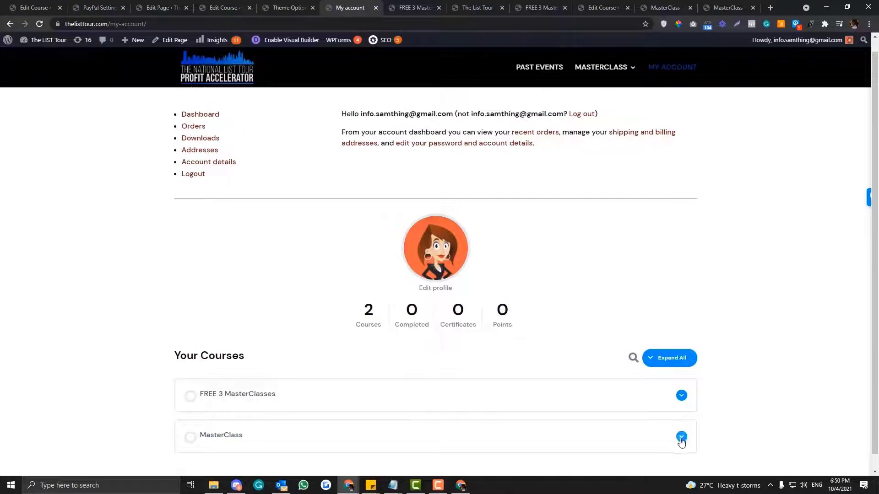
left_click(682, 437)
scroll(587, 405, "down", 1)
left_click(241, 372)
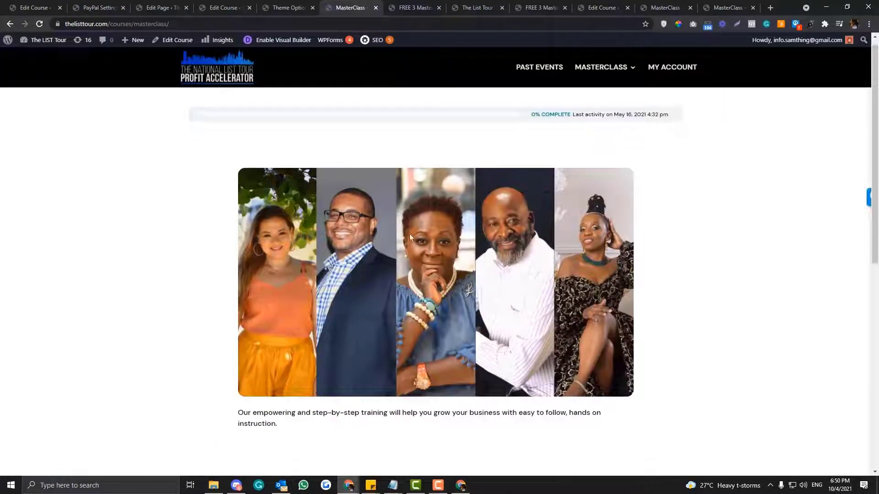
scroll(409, 235, "down", 6)
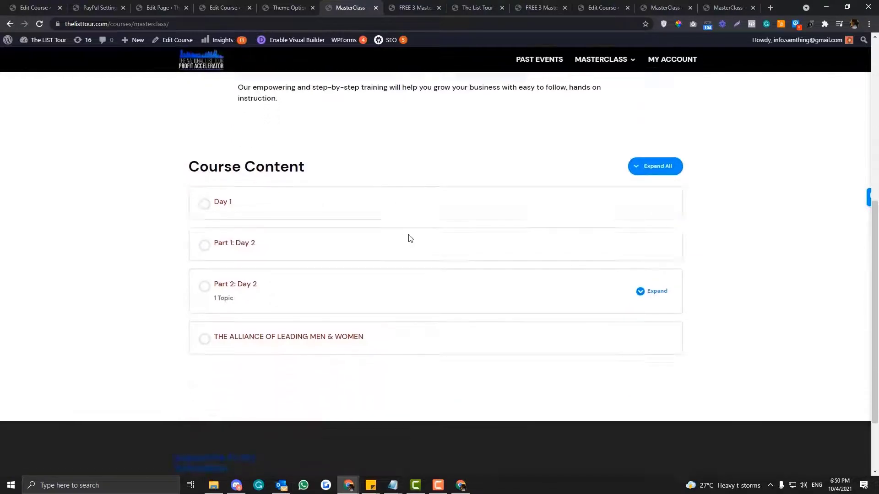
left_click(222, 207)
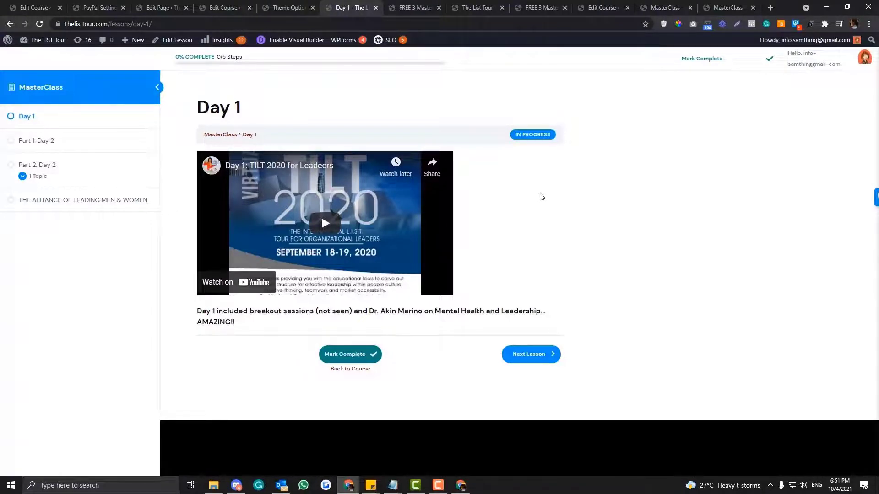
Restore the .learndash-wrapper .ld-focus .ld-focus-main rule in Divi's Custom CSS, save, and check the Day 1 lesson layout
left_click(270, 11)
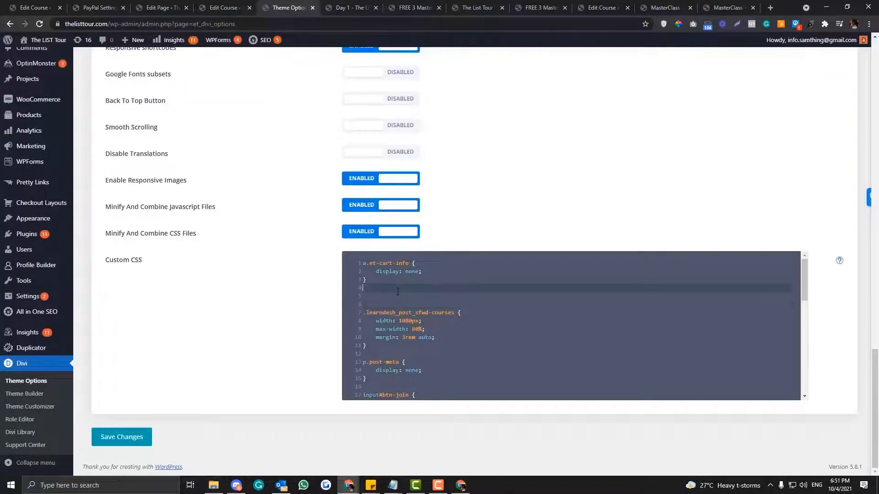
left_click(108, 444)
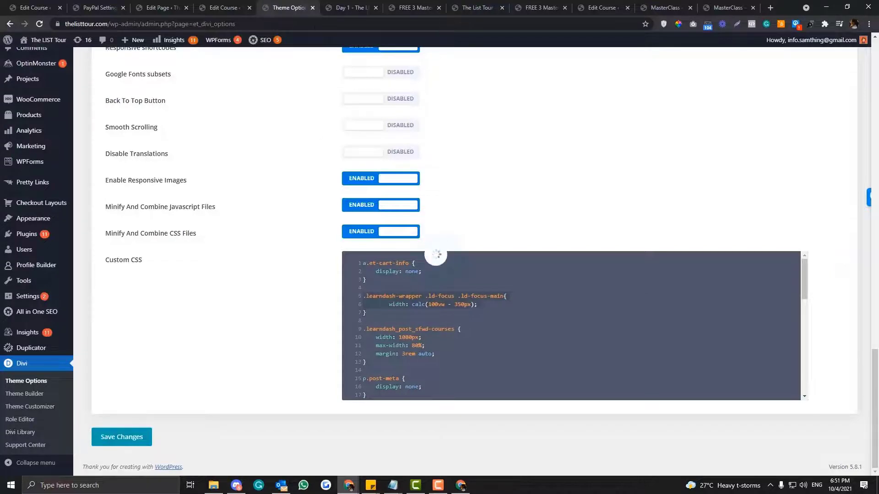
left_click(350, 8)
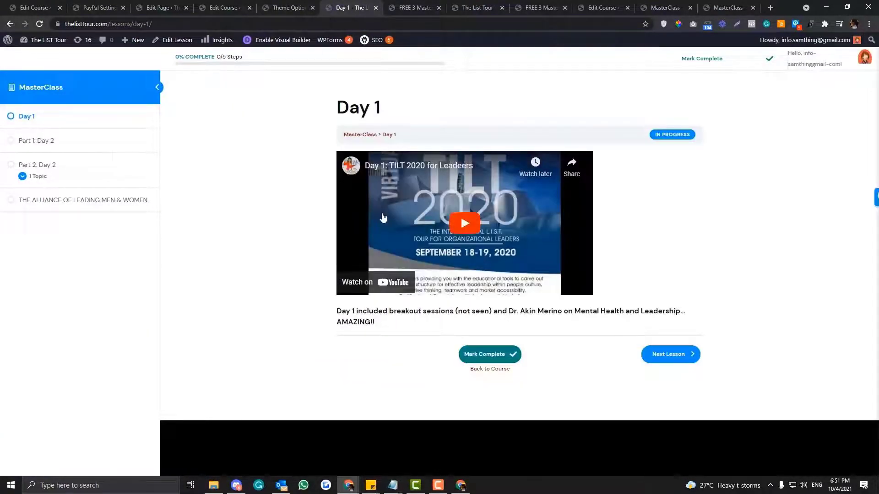
Go back from the Day 1 lesson to the course and look over the page from banner to Course Content
left_click(495, 373)
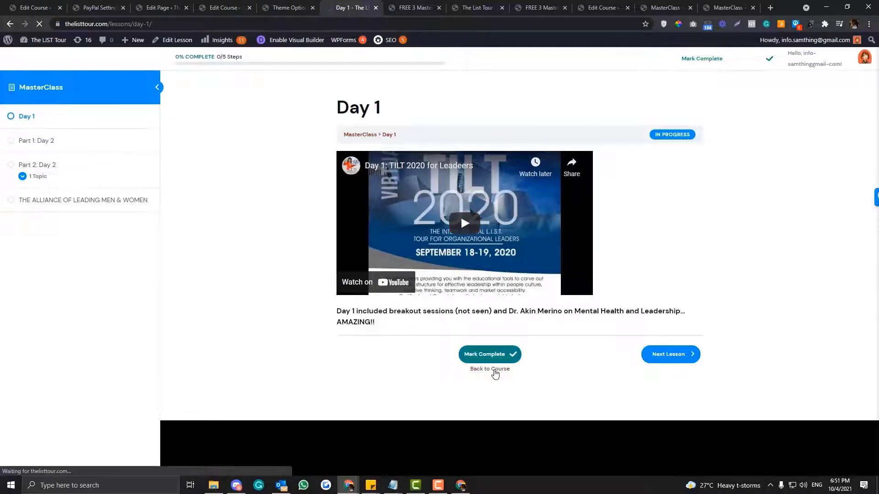
scroll(489, 295, "down", 9)
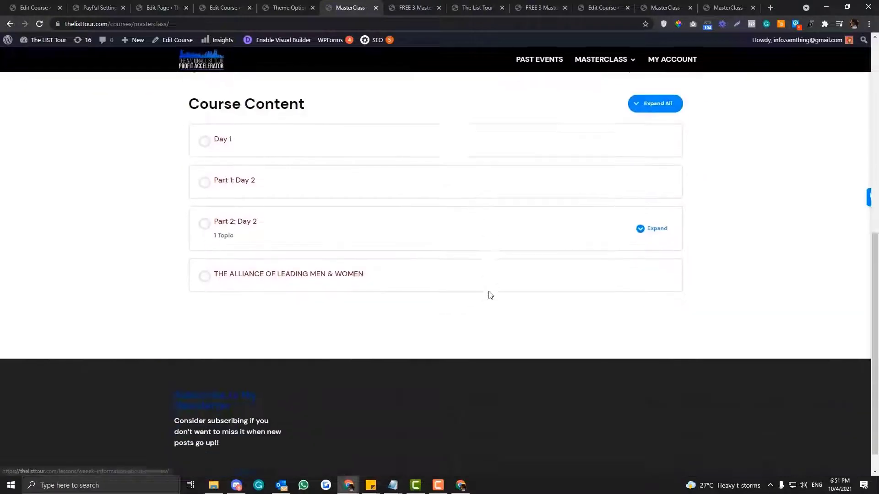
scroll(490, 294, "up", 9)
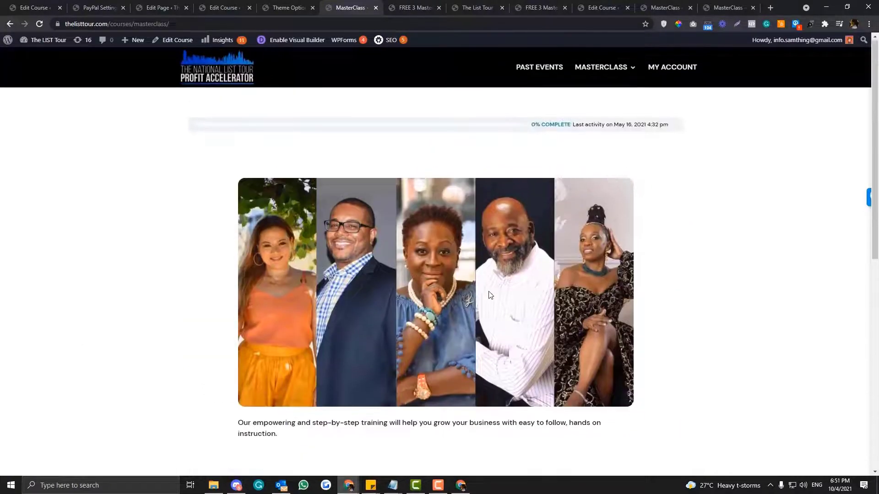
scroll(489, 294, "down", 8)
scroll(489, 294, "up", 8)
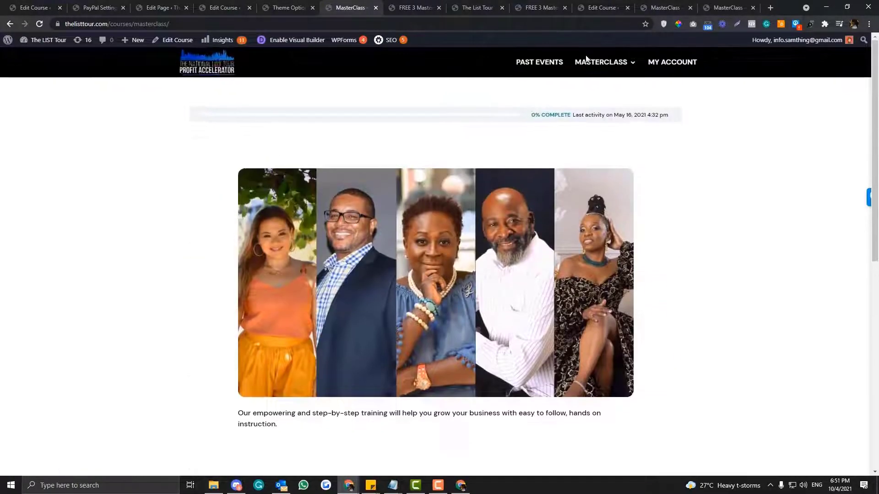
Open the MasterClass sales page from the site navigation and look through its content and navigation submenu
left_click(589, 68)
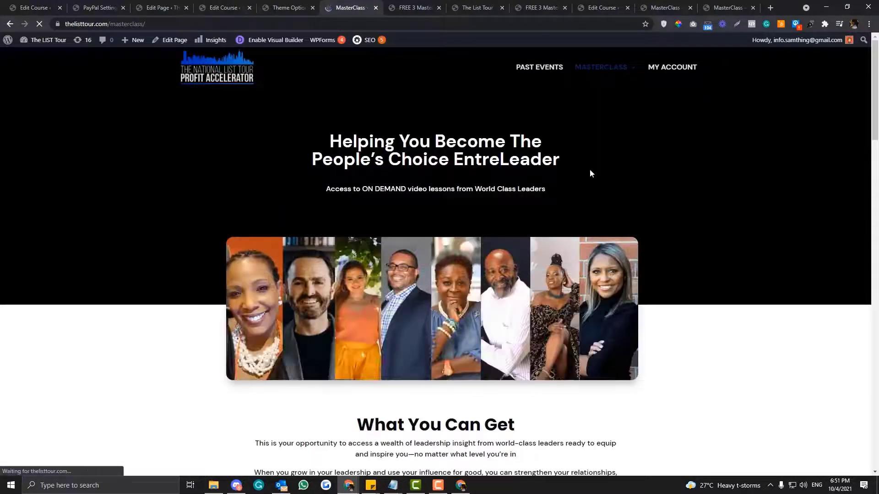
scroll(590, 176, "down", 10)
scroll(590, 176, "up", 10)
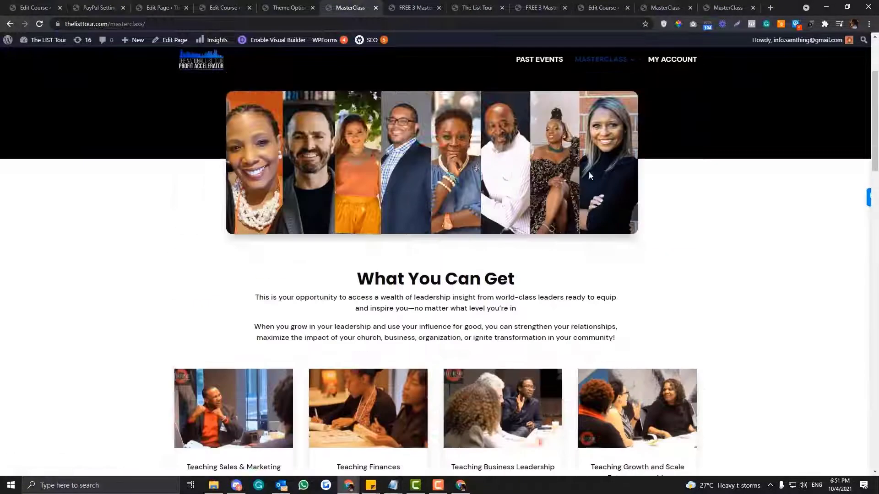
mouse_move(599, 71)
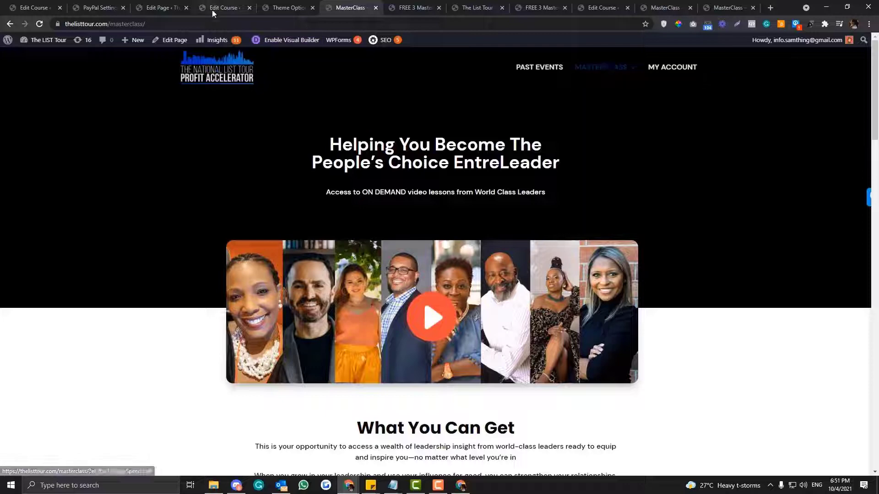
Open the site's installed plugins list, look through it to the end, and return to the MasterClass sales page
left_click(137, 8)
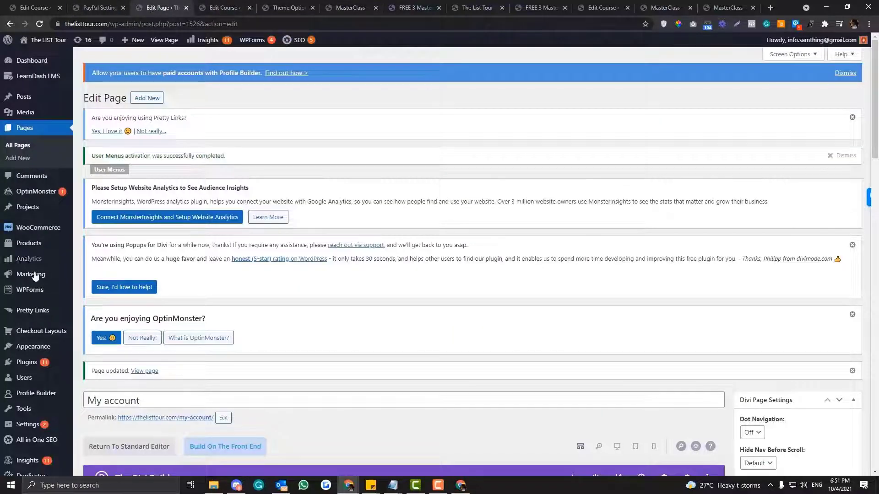
scroll(72, 298, "down", 3)
left_click(73, 323)
scroll(250, 294, "down", 10)
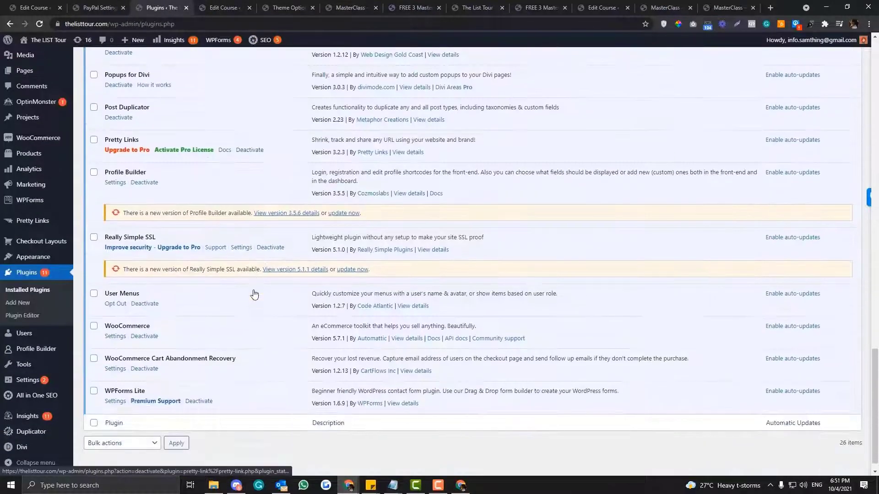
key("ctrl+6")
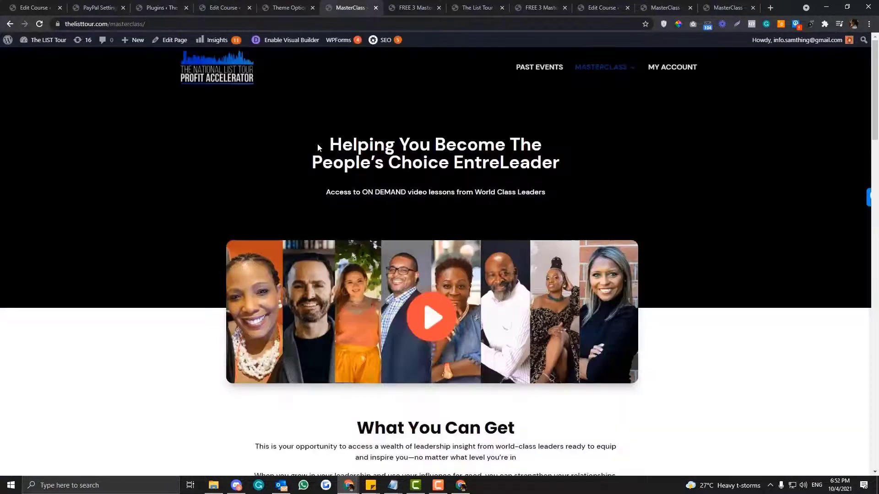